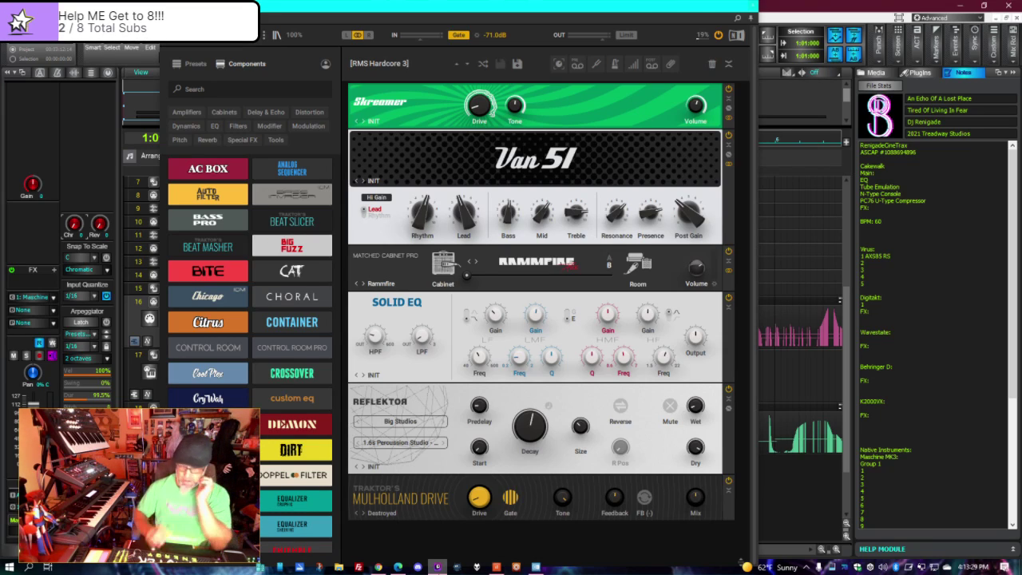
- Close the Guitar Rig 6 plug-in window
mouse_move(437, 567)
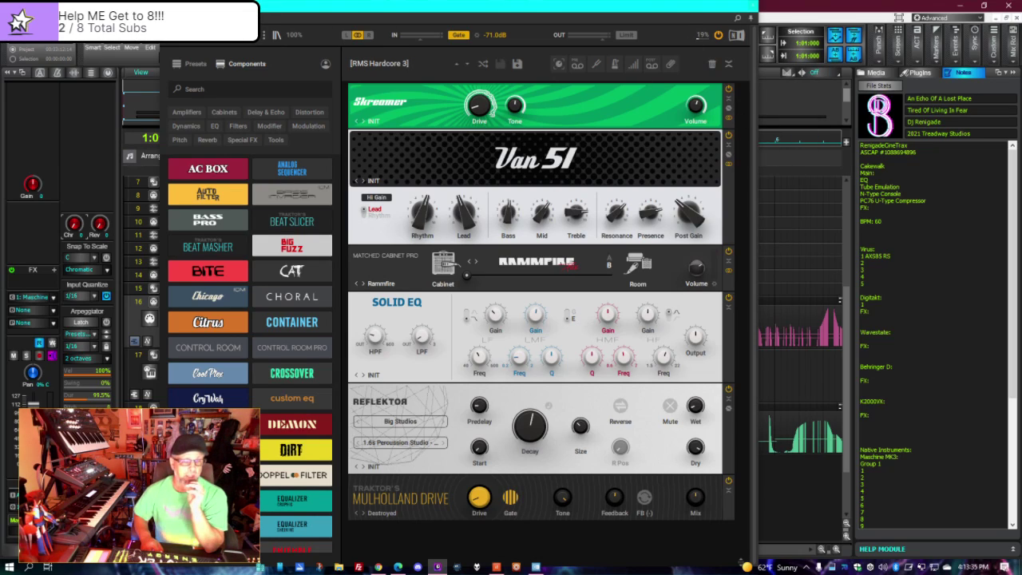
click(720, 17)
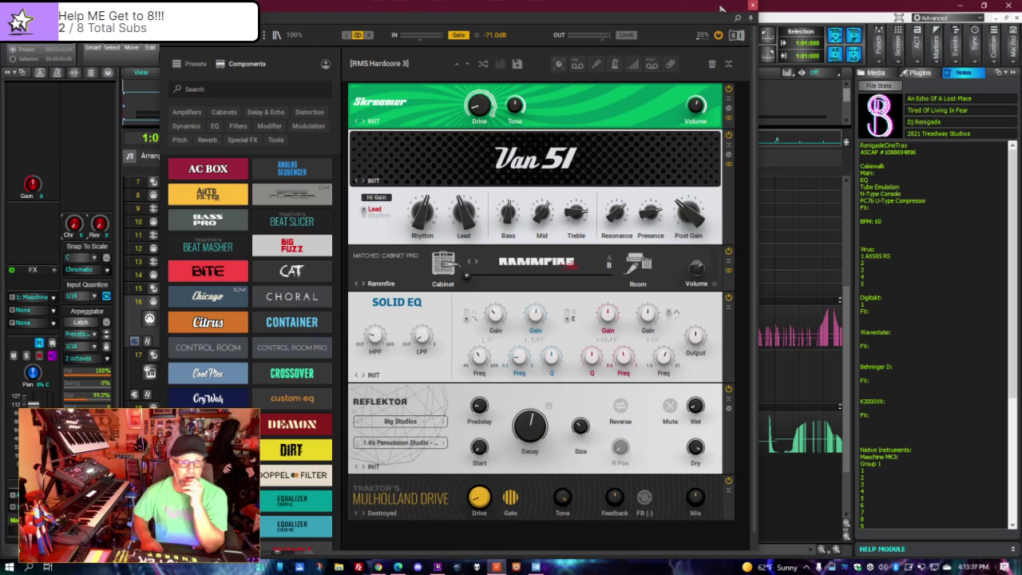
click(751, 5)
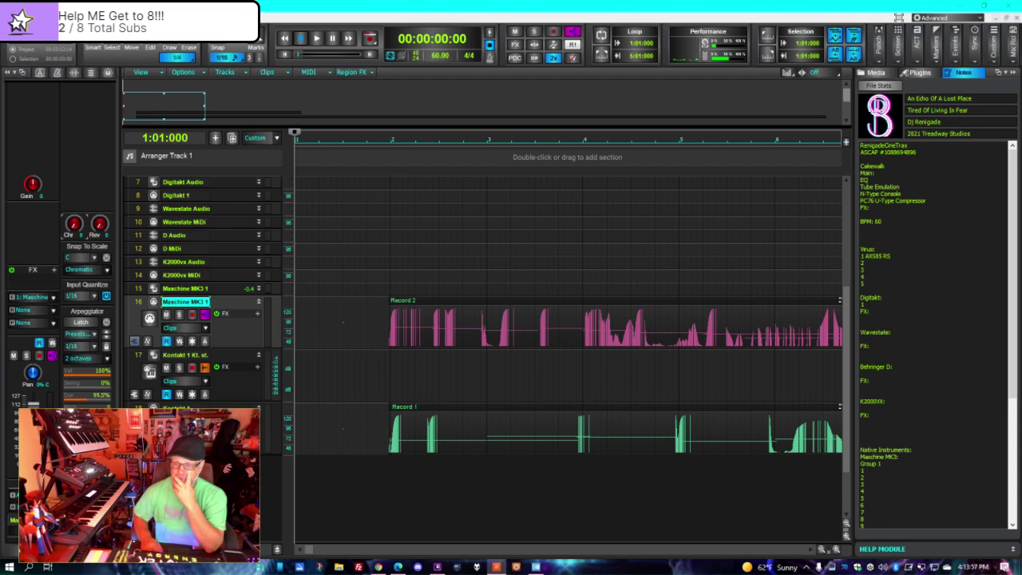
- Bring the Guitar Rig 6 window back over the arrangement and load the RMS Hardcore 3 preset
drag(1021, 94, 347, 63)
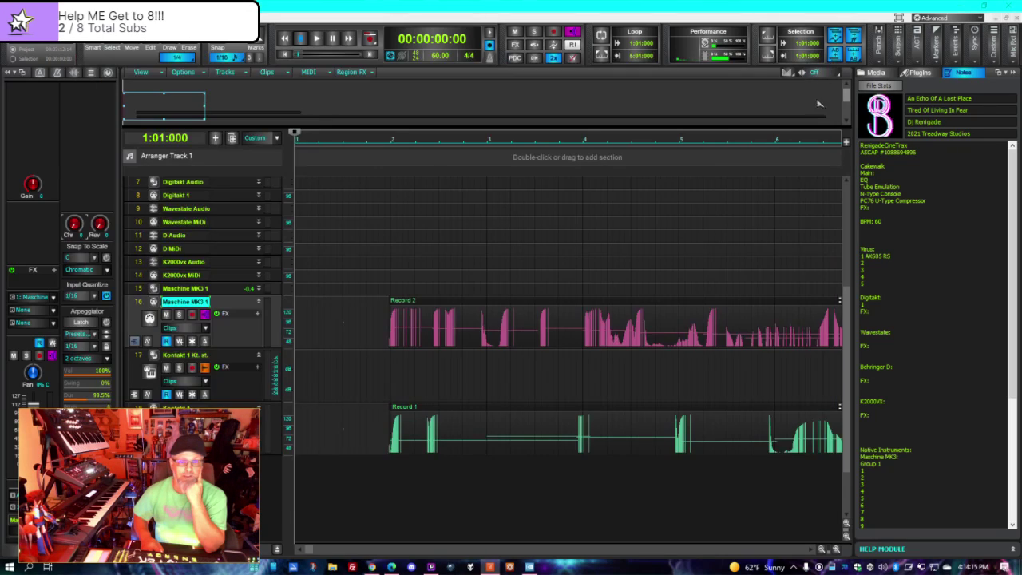
click(829, 63)
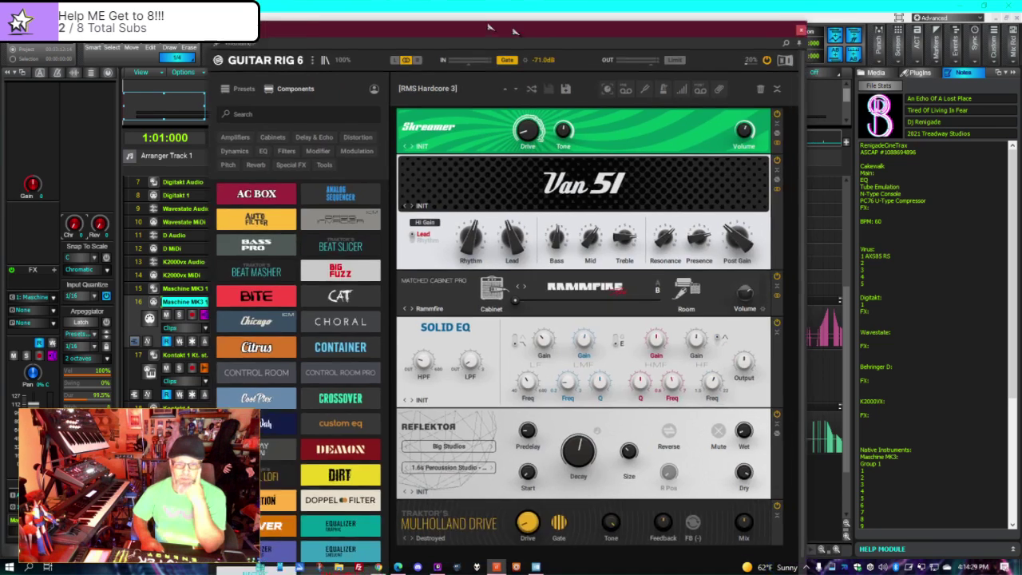
drag(556, 37, 499, 27)
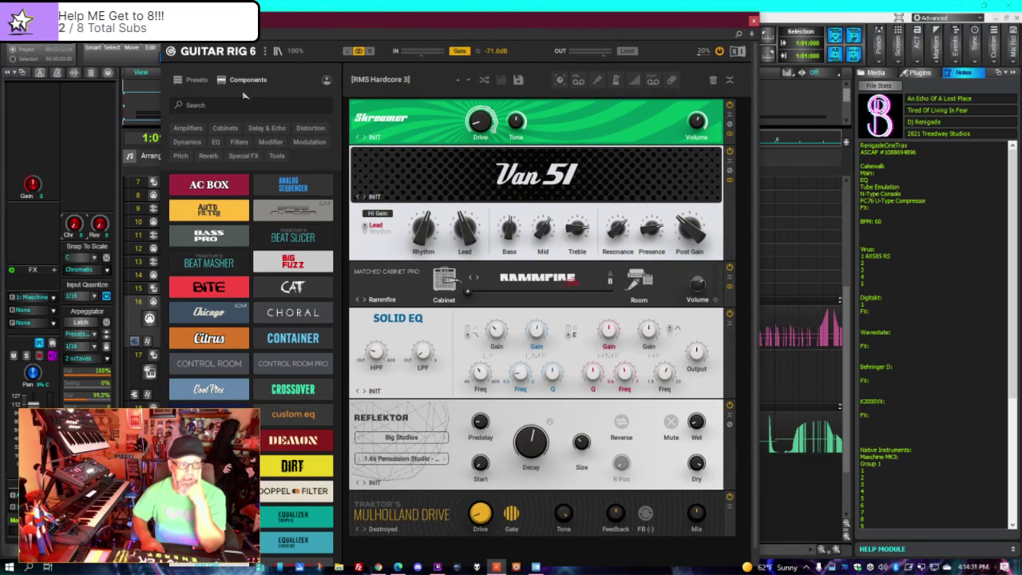
click(190, 78)
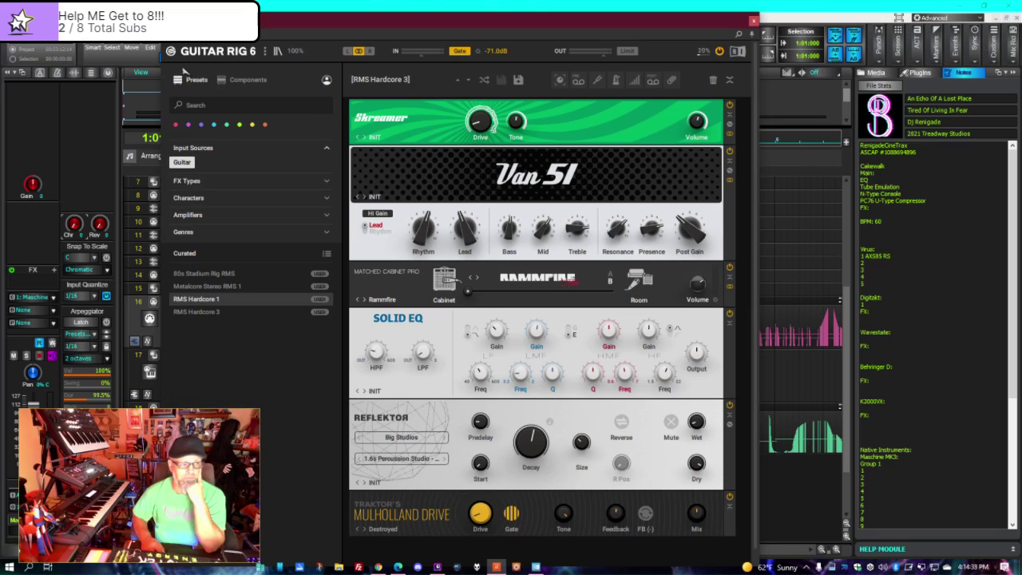
click(212, 312)
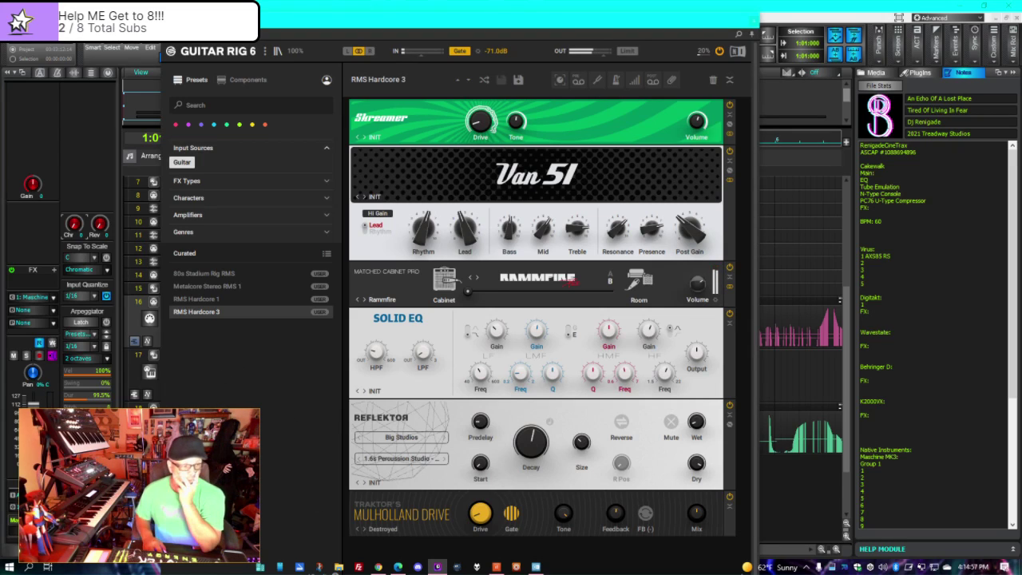
- Load the Metalcore Stereo RMS 1 preset and move both Van 51 matched cabinets' mix sliders fully to the cabinet side
click(202, 288)
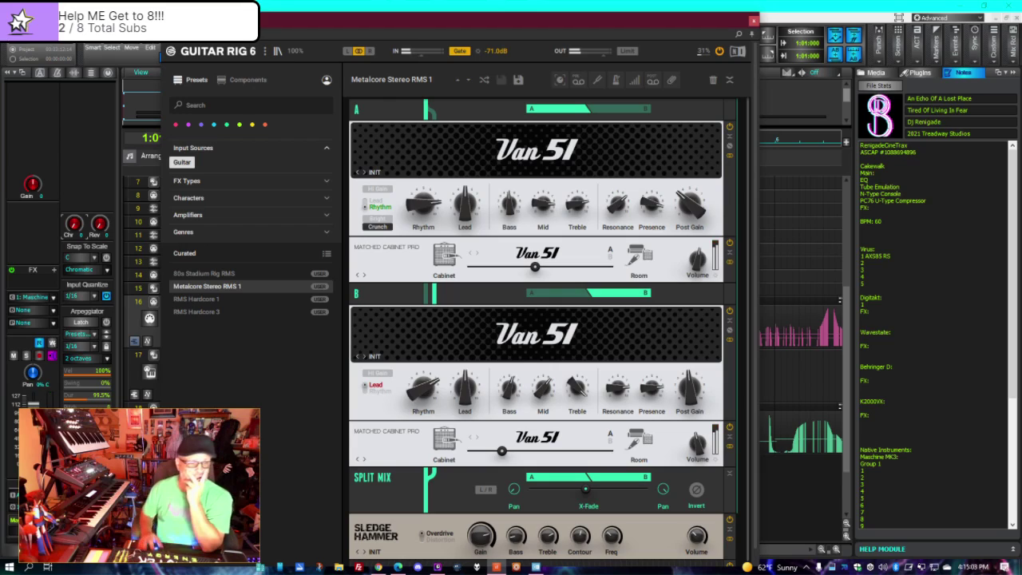
drag(535, 266, 467, 266)
drag(501, 450, 467, 450)
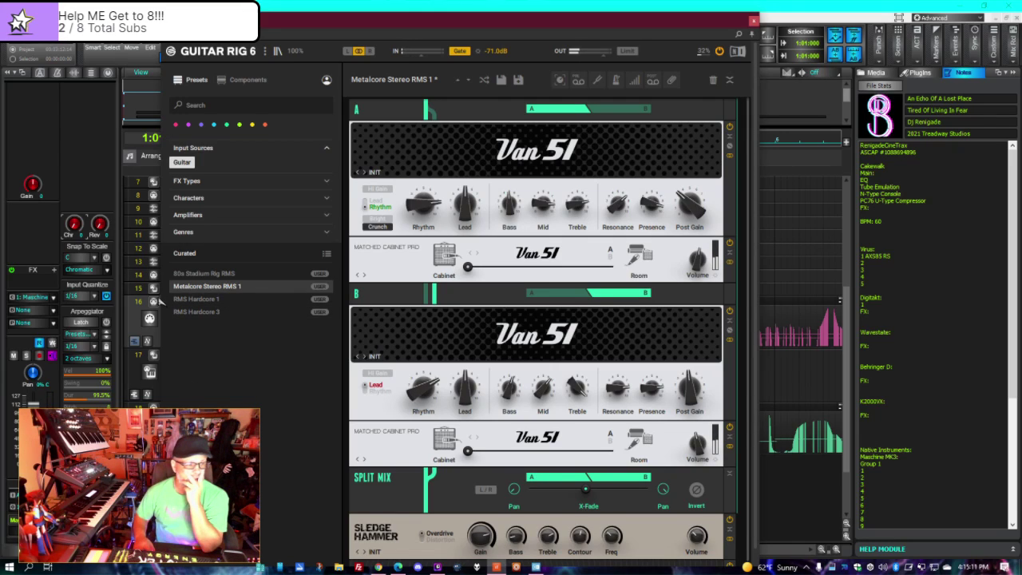
- Audition the 80s Stadium Rig RMS preset, return to RMS Hardcore 3 and close the Guitar Rig 6 window
click(181, 273)
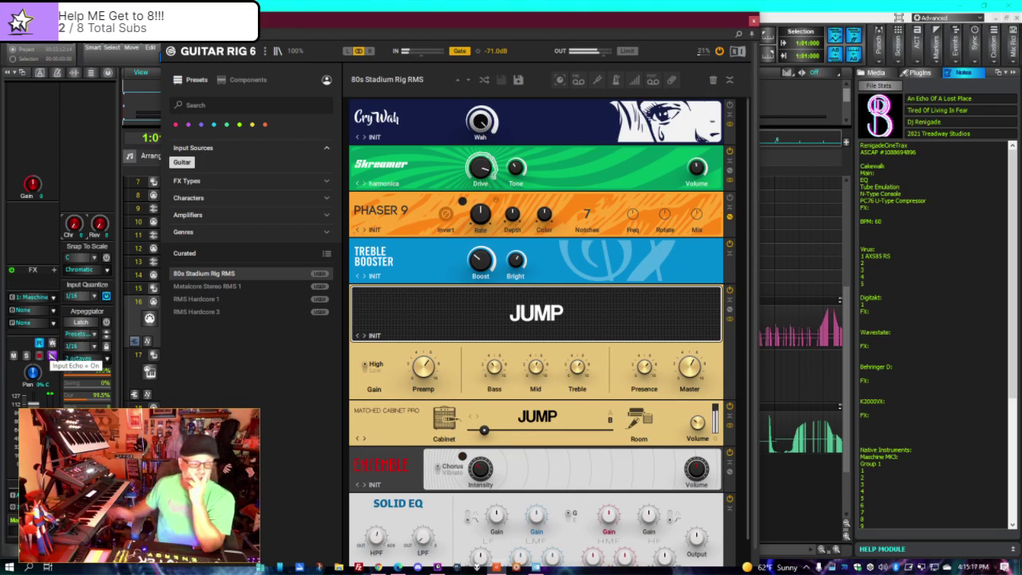
click(209, 311)
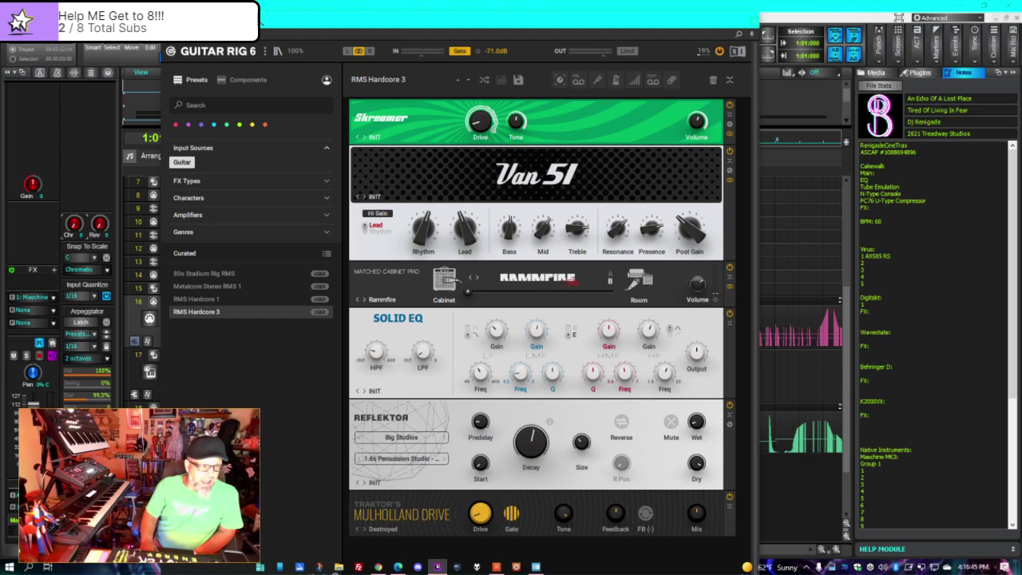
key(alt+F4)
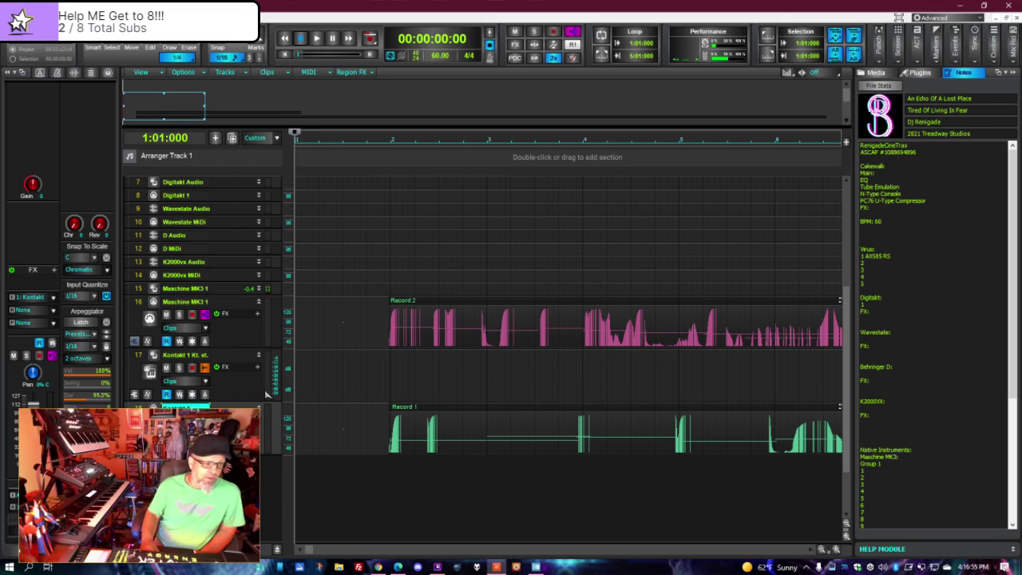
- Switch off input echo on MIDI track 16, Maschine MK3 1, and make that track the active one
click(204, 314)
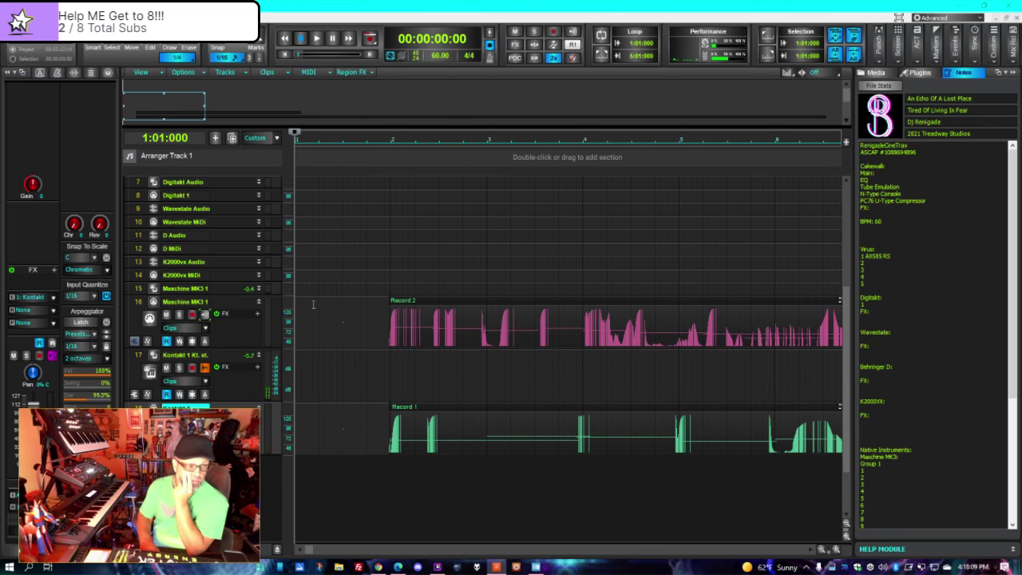
double_click(185, 301)
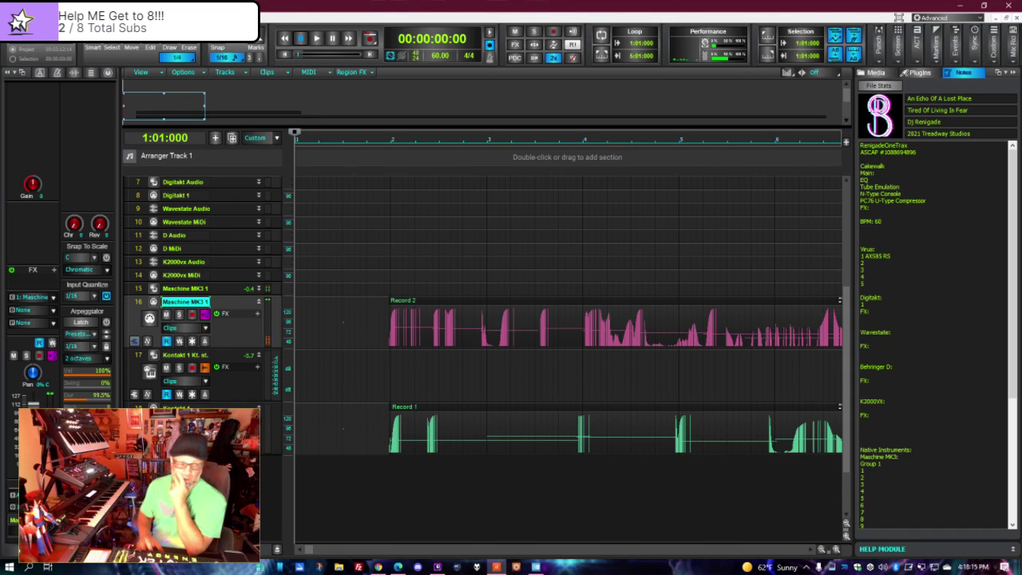
click(436, 567)
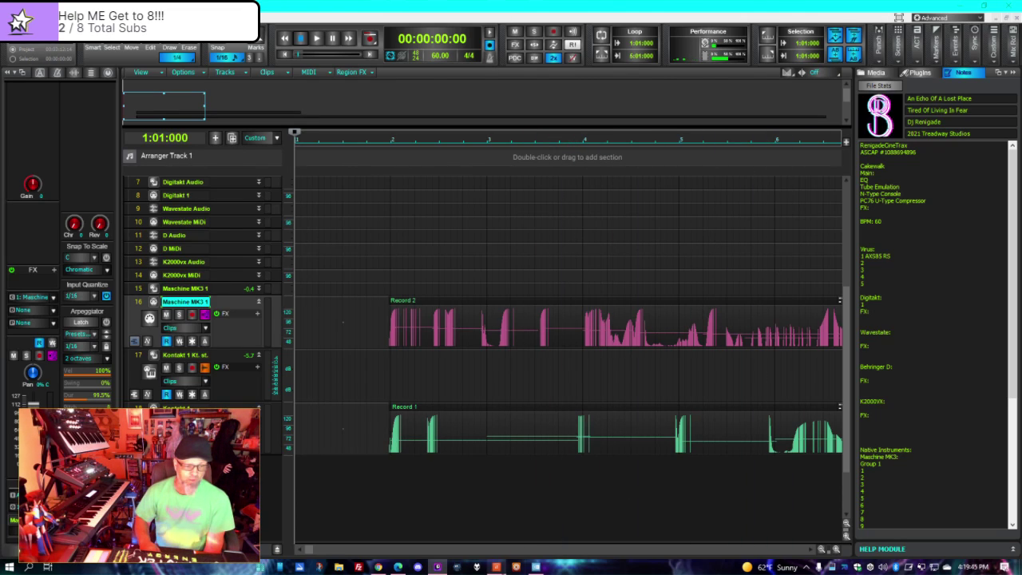
- Bring up the Guitar Rig 6 window and position it fully in view over the arrangement
click(496, 567)
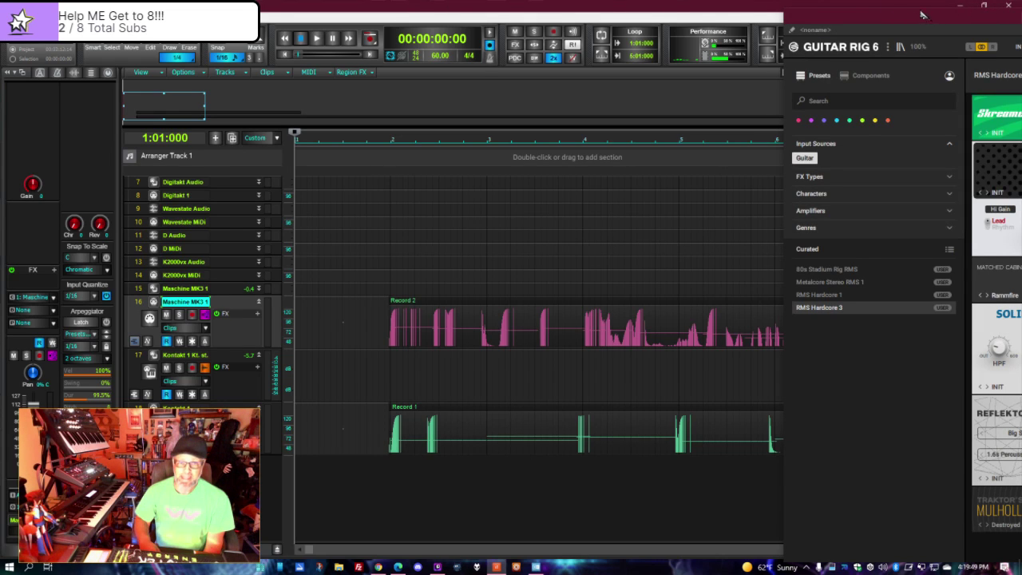
drag(925, 16, 303, 16)
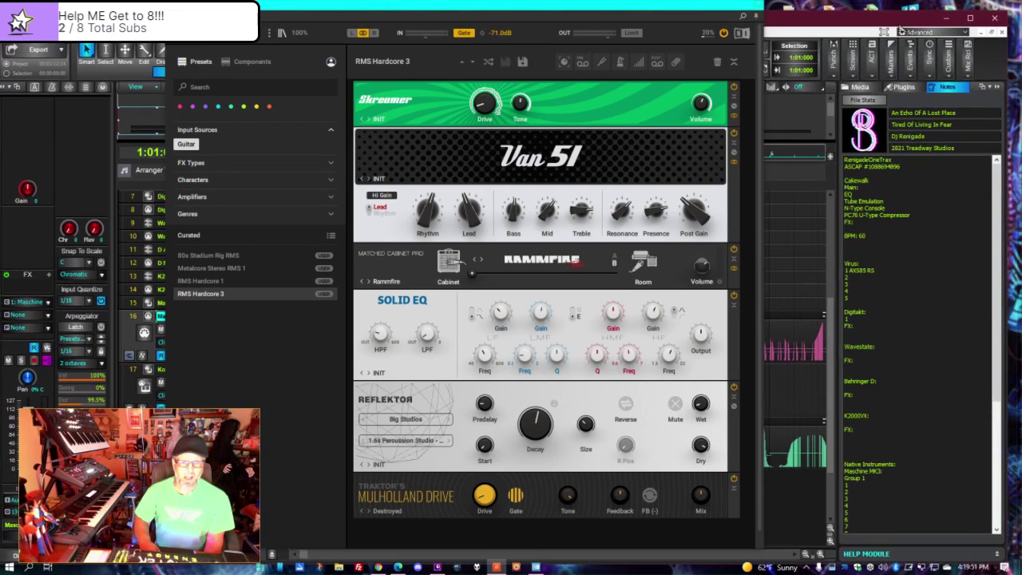
drag(620, 23, 713, 65)
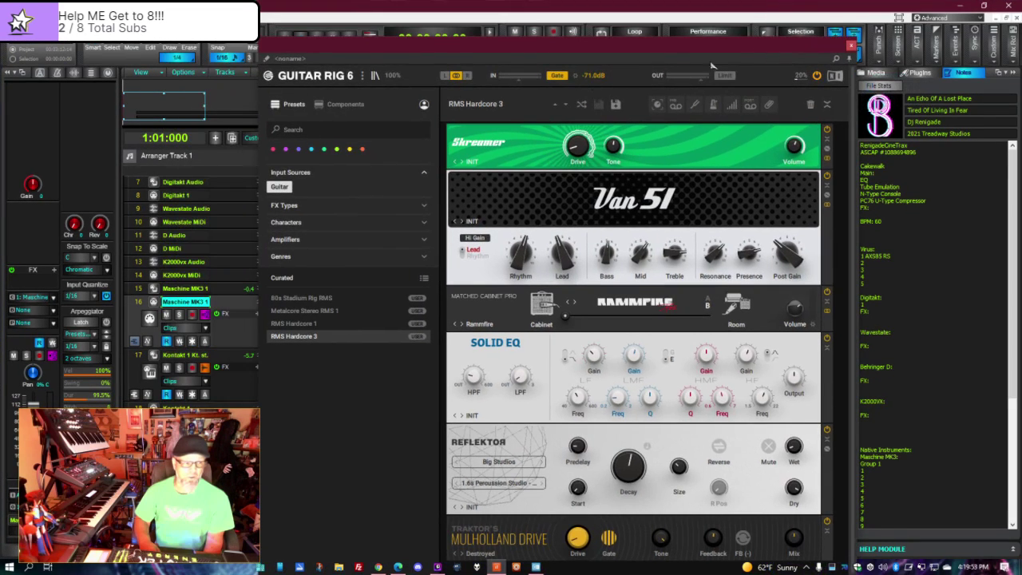
- Browse Guitar Rig's component library and filter it to Amplifiers
click(343, 104)
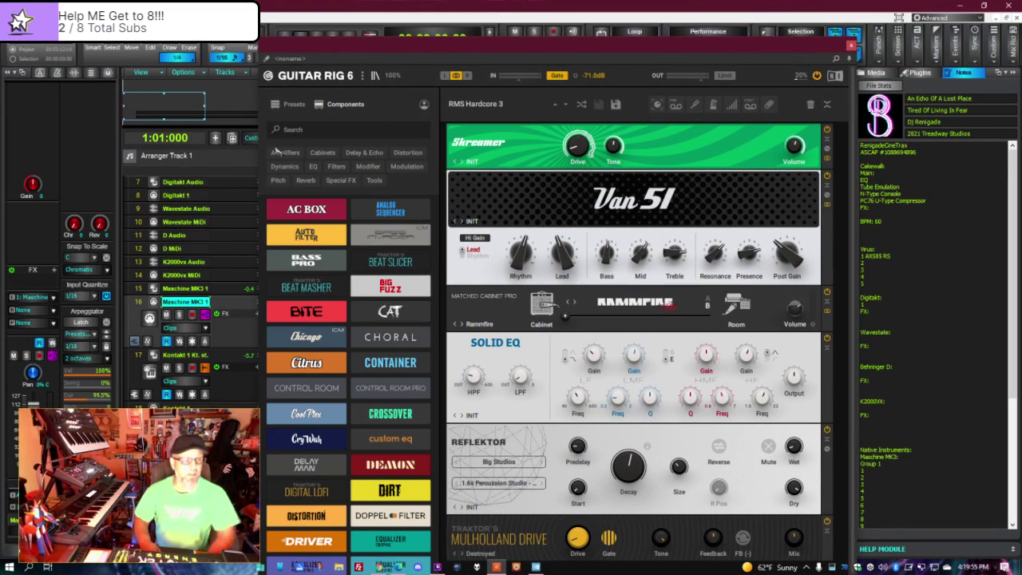
scroll(372, 449, down, 5)
scroll(371, 448, down, 8)
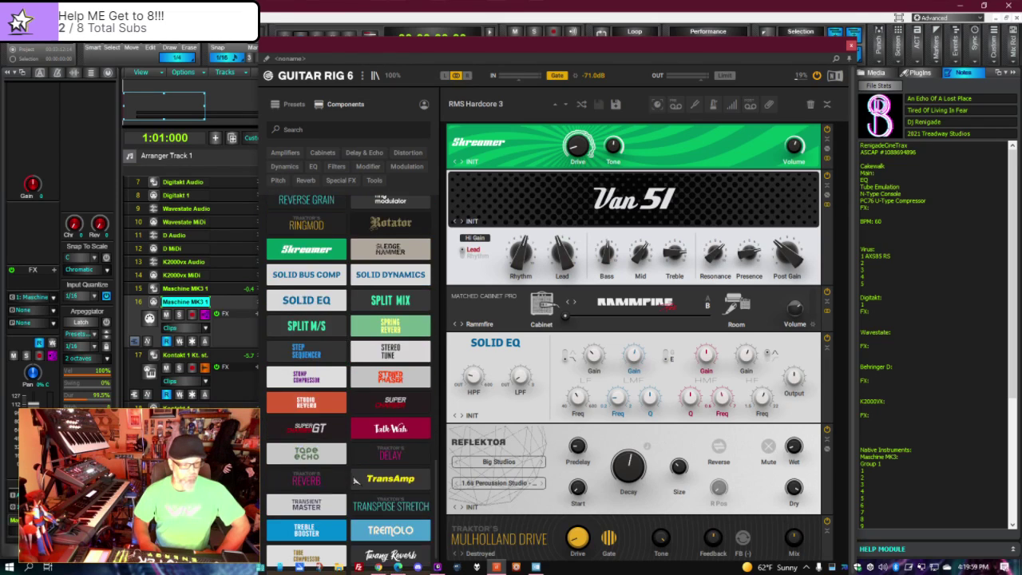
scroll(359, 479, down, 2)
scroll(372, 455, up, 1)
scroll(373, 461, up, 10)
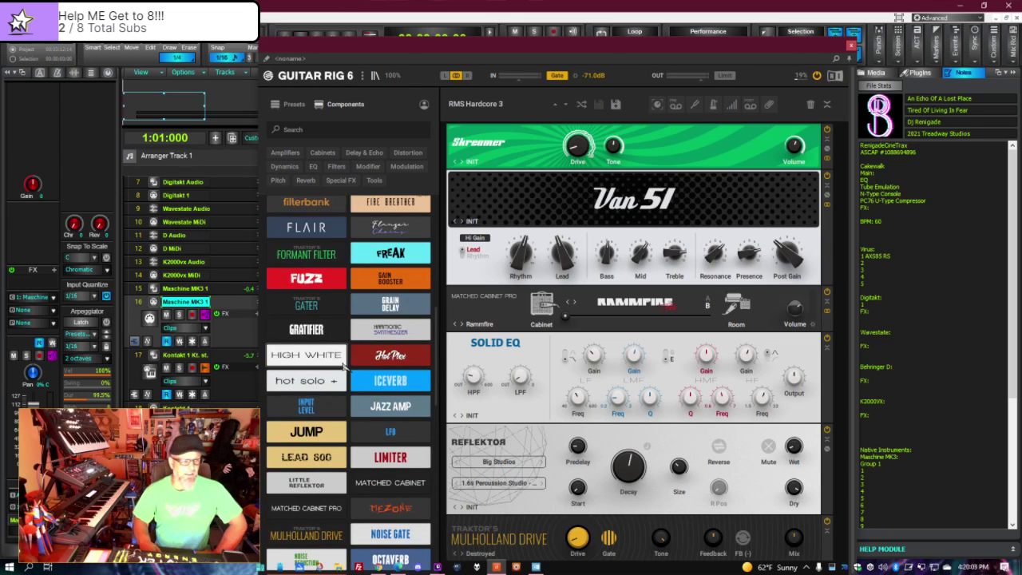
scroll(345, 365, up, 3)
click(285, 153)
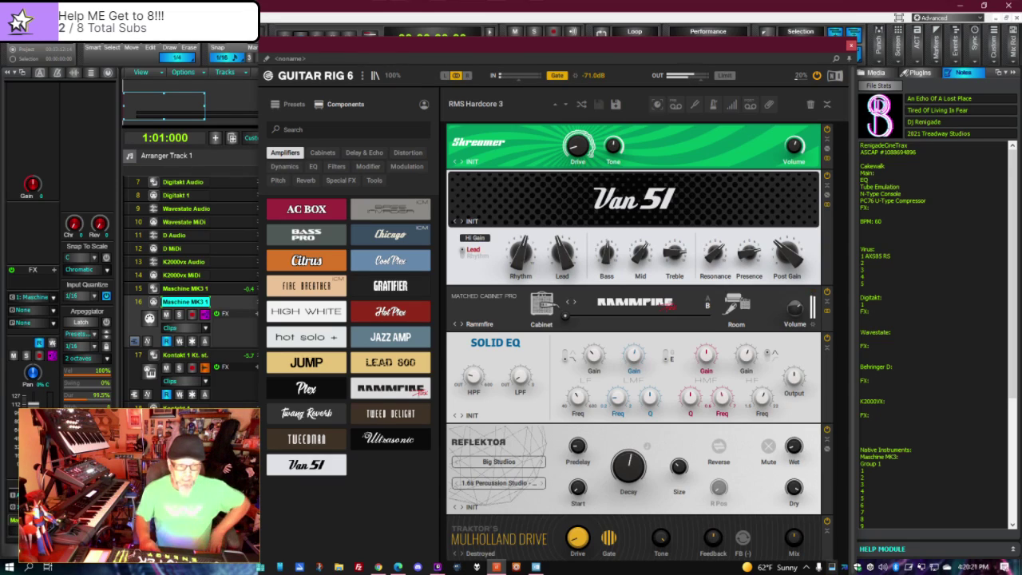
- Shift the Rammfire matched cabinet's mix slider slightly from cabinet toward room
mouse_move(594, 326)
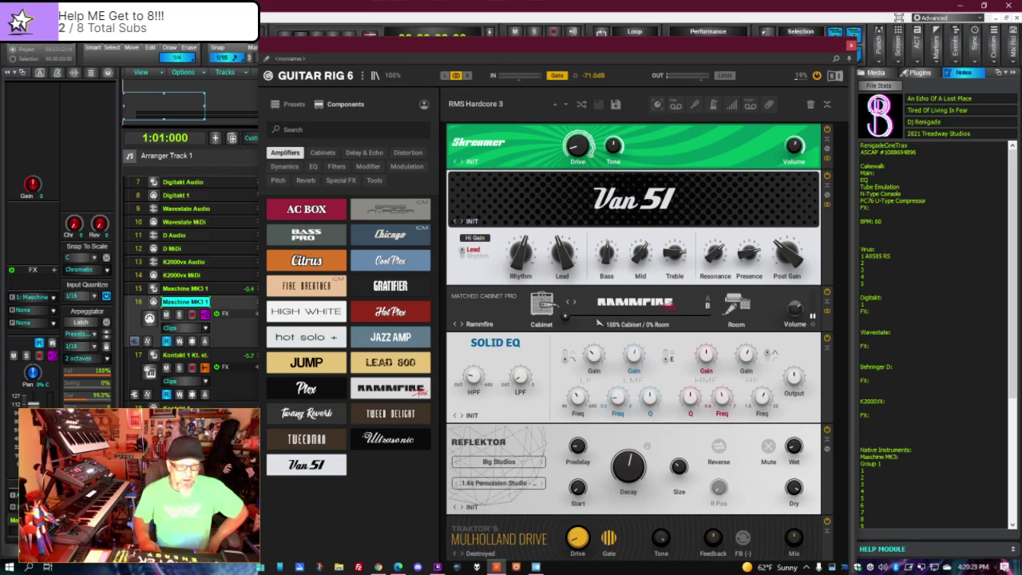
click(568, 321)
drag(568, 321, 583, 316)
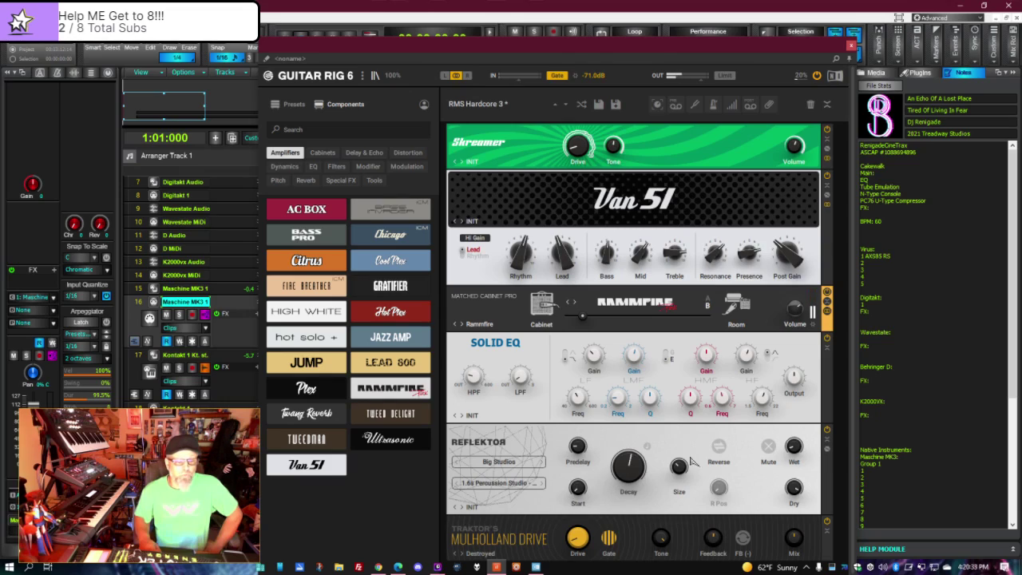
mouse_move(795, 494)
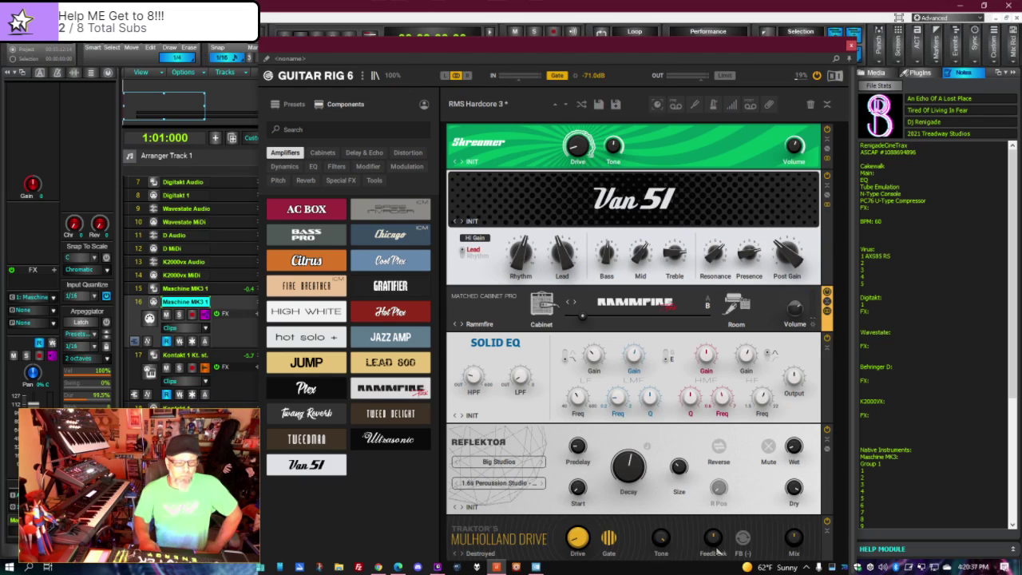
click(437, 567)
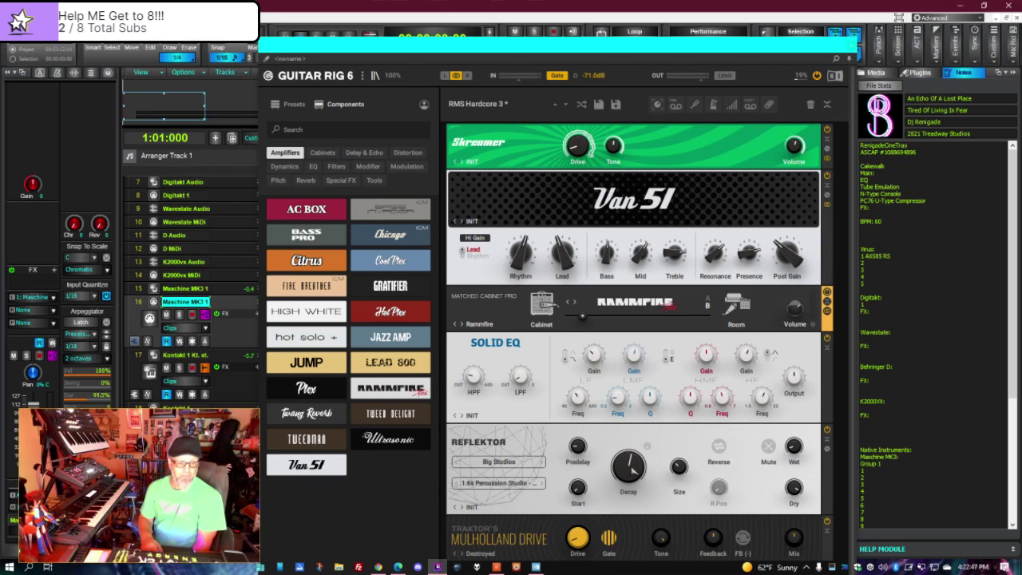
mouse_move(575, 490)
drag(575, 490, 575, 486)
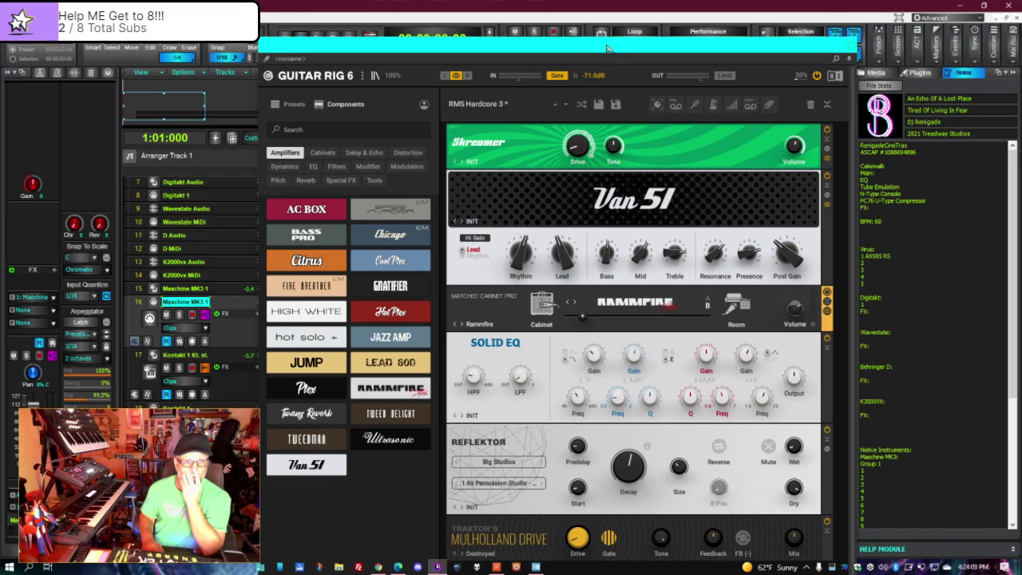
- Move the Guitar Rig 6 window out of the way, mute track 16, Maschine MK3 1, and play the project from the start
drag(783, 48, 1021, 48)
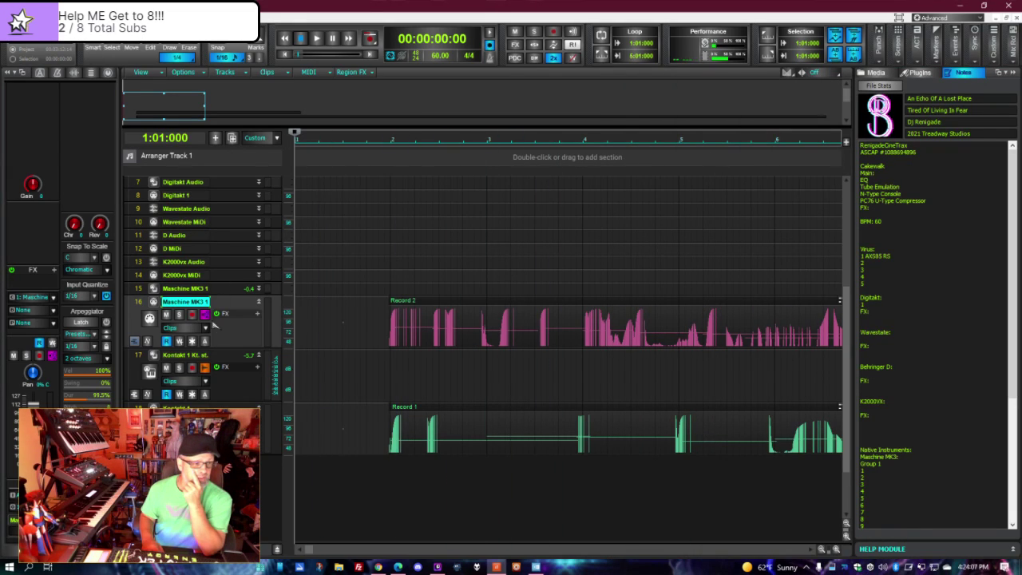
click(166, 315)
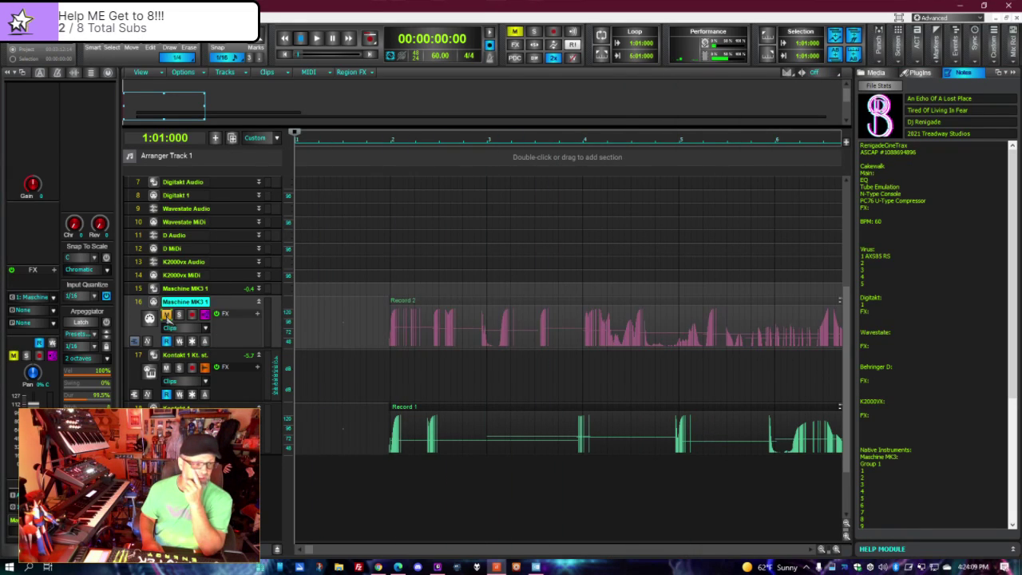
key(space)
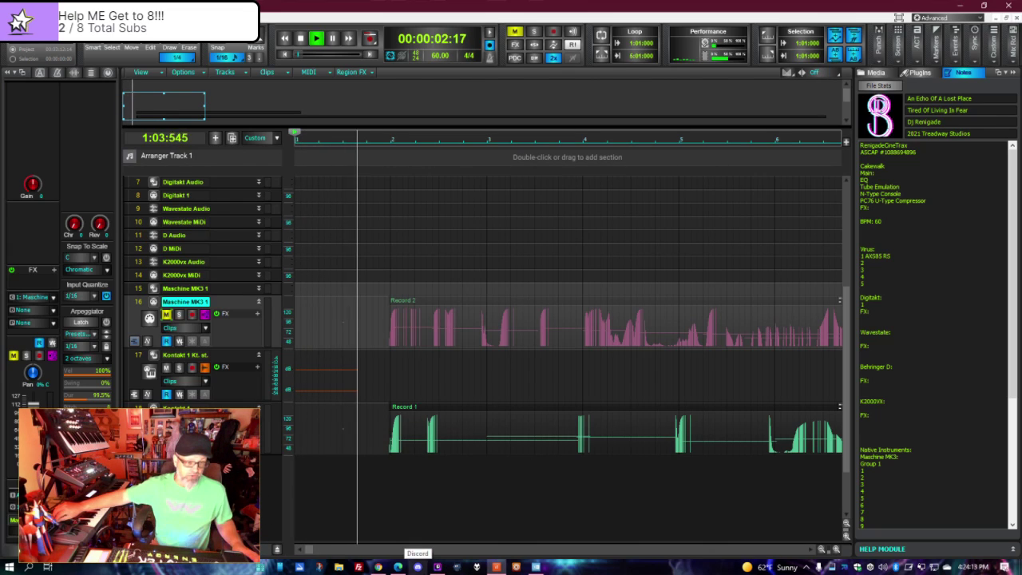
- Stop playback with track 16 unmuted and bring the Virus tracks at the start of the track list into view
mouse_move(431, 567)
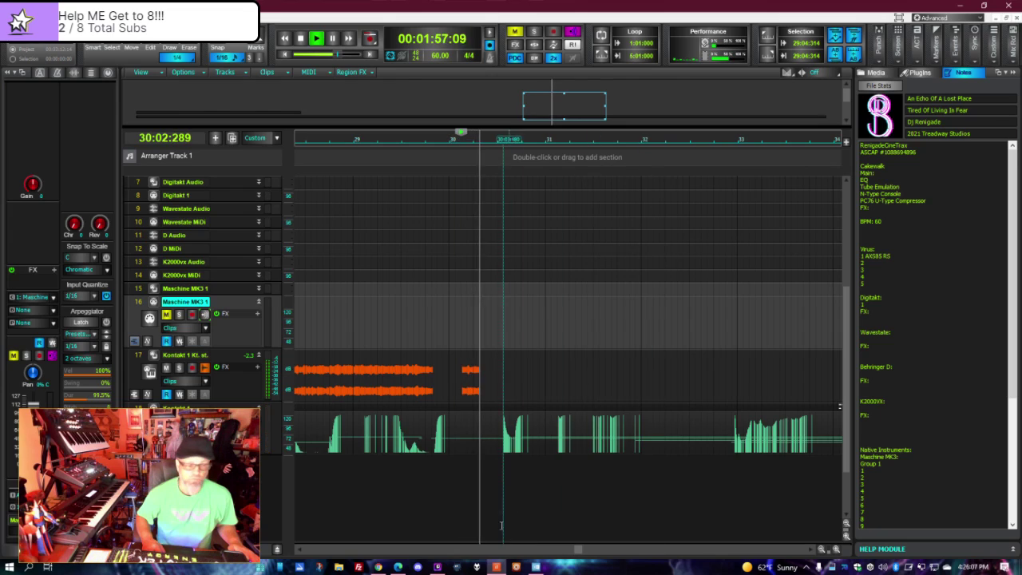
click(437, 567)
key(space)
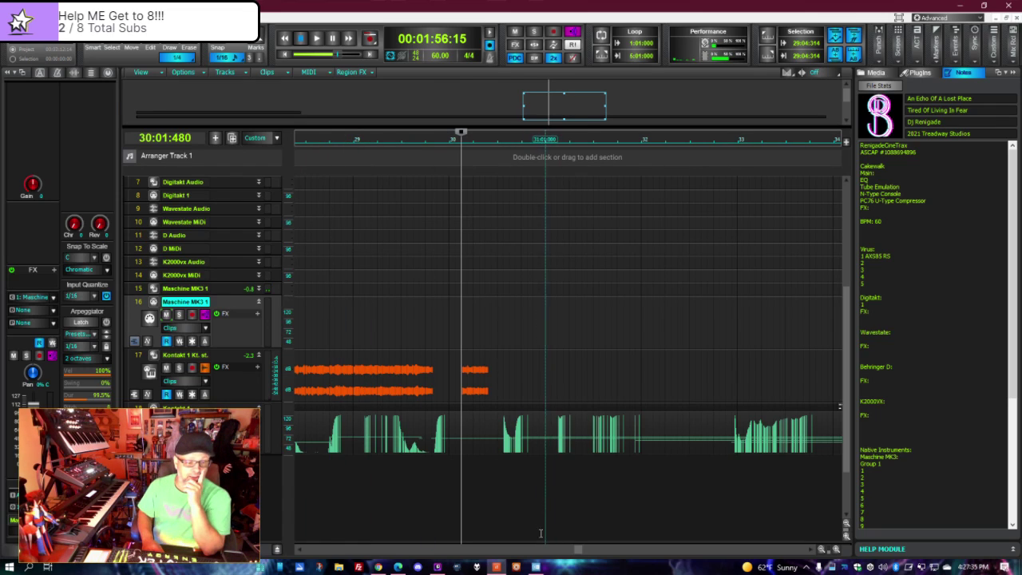
click(537, 567)
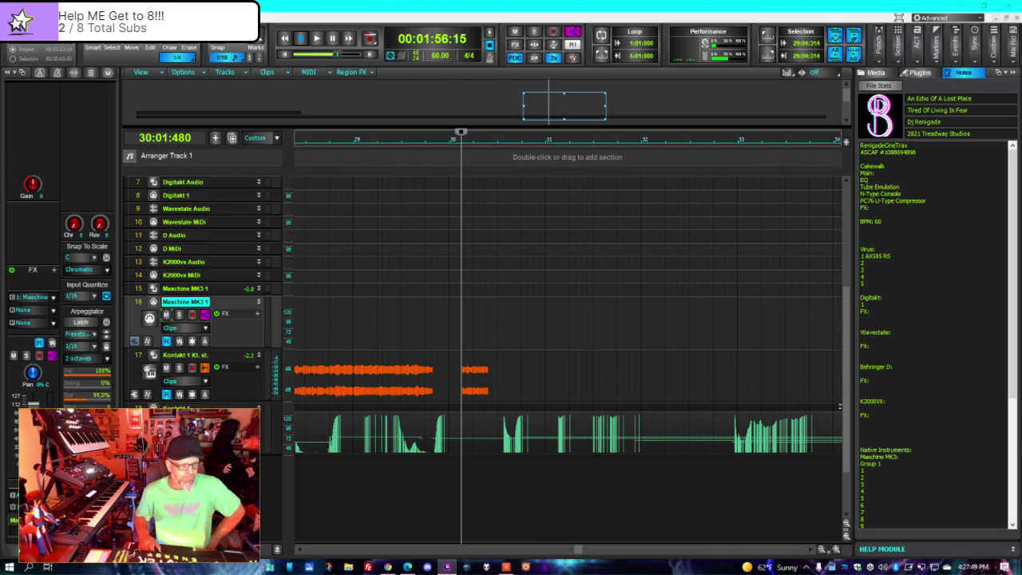
scroll(479, 351, up, 5)
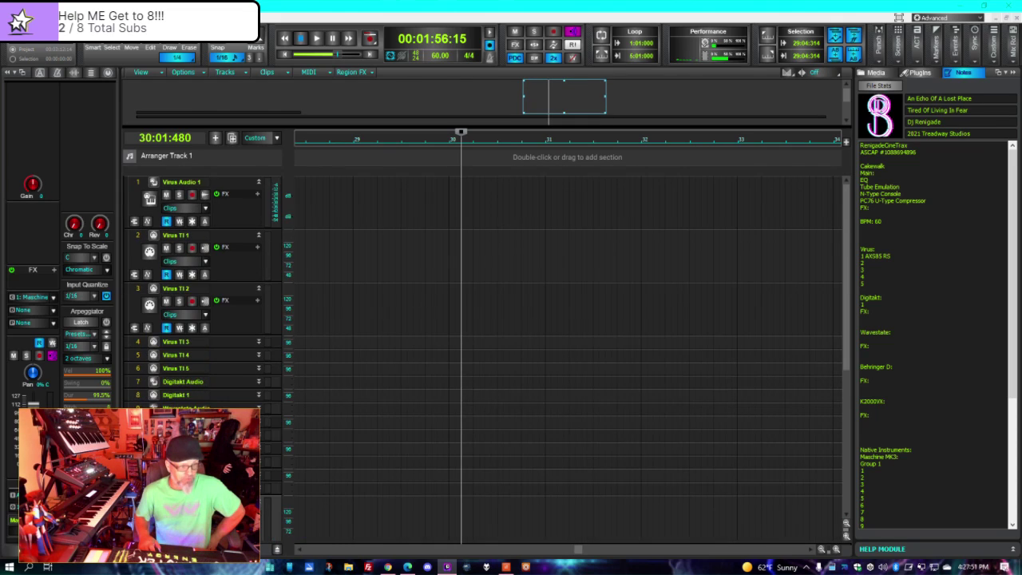
- Turn on input echo for track 2, Virus TI 1, and make it the active track
scroll(199, 239, down, 3)
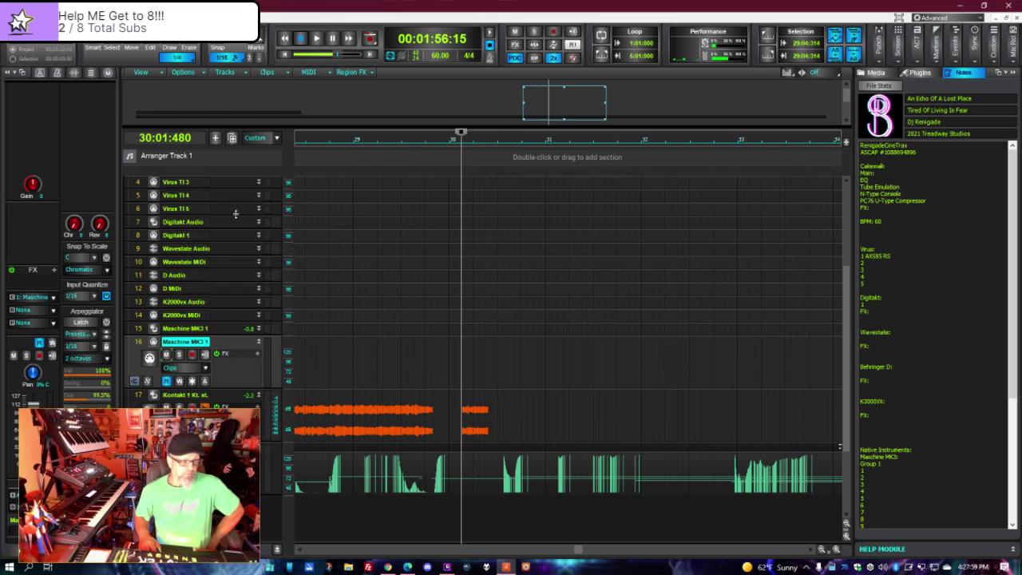
scroll(259, 281, up, 2)
scroll(258, 282, up, 1)
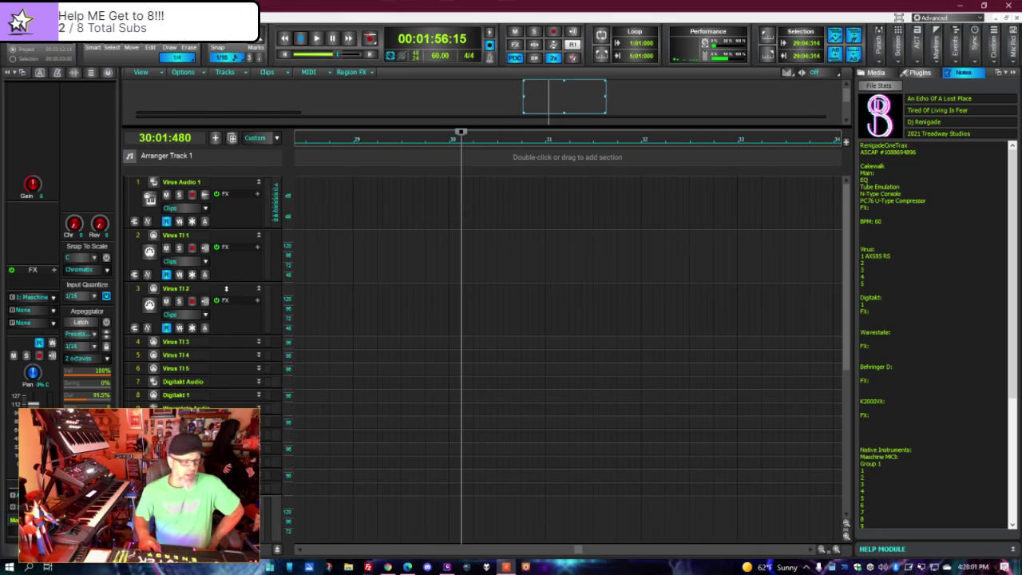
click(204, 247)
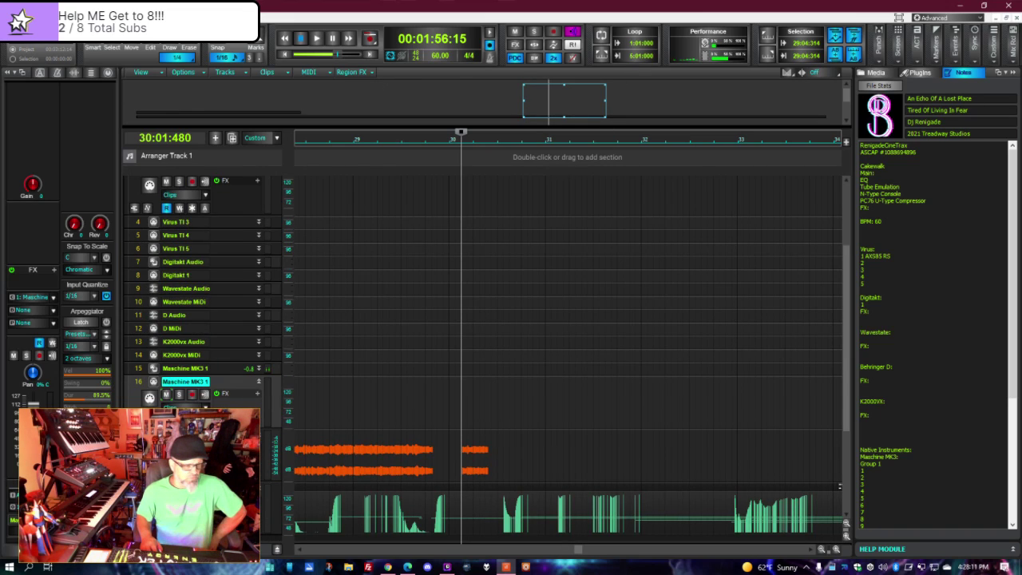
scroll(151, 319, up, 5)
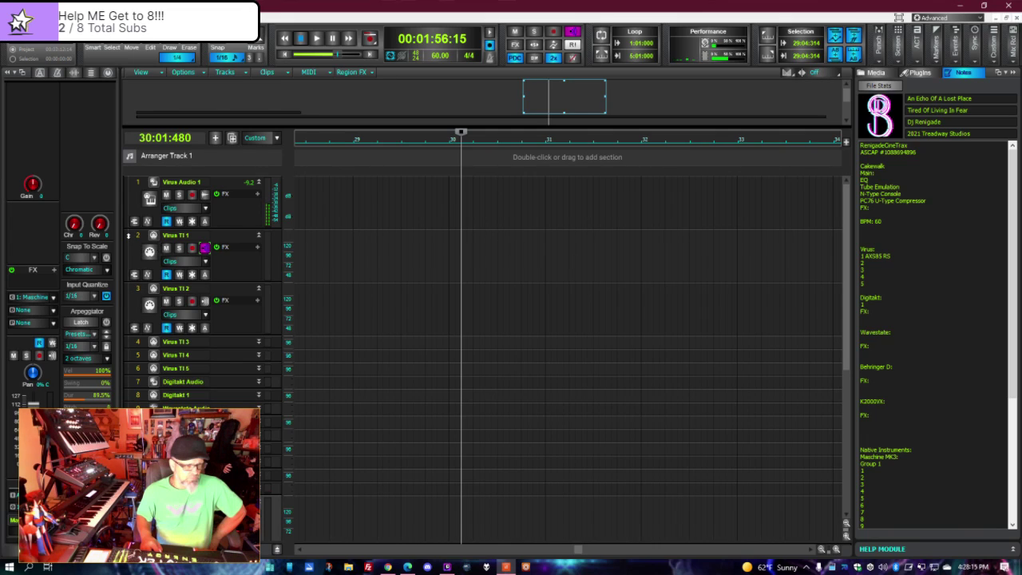
click(128, 236)
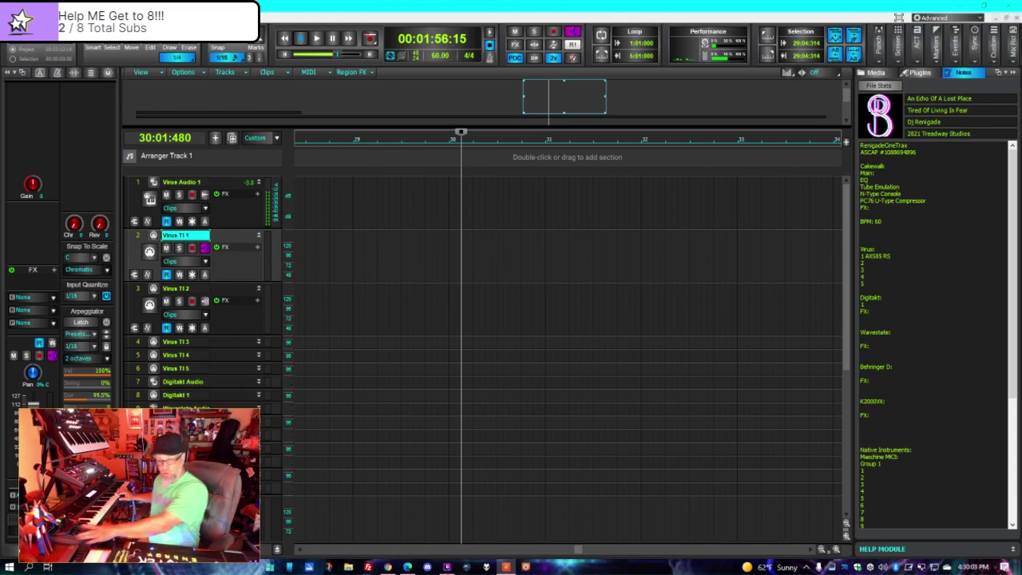
- Return to the project start, play it, and mute track 16, Maschine MK3 1, during playback
key(space)
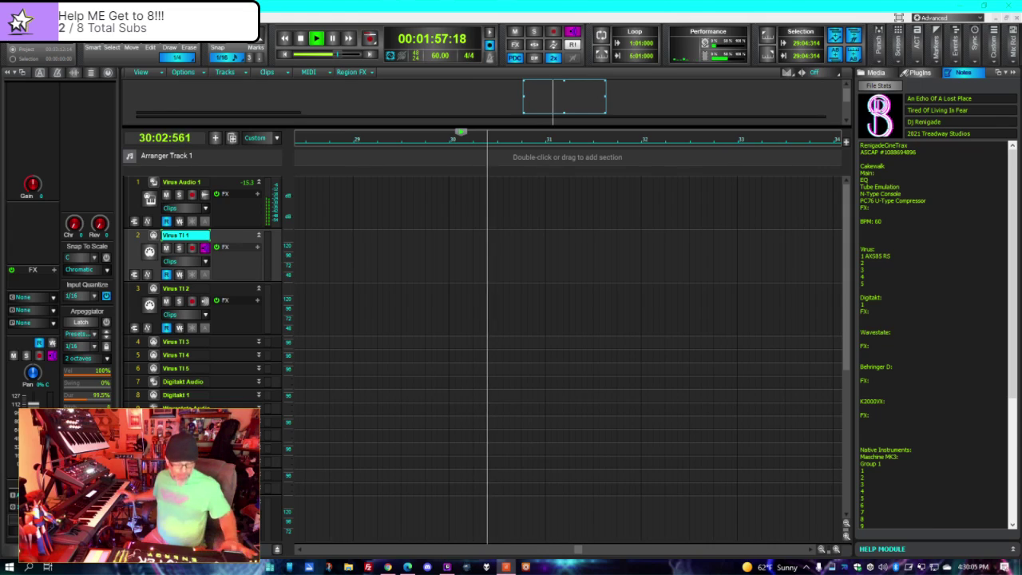
key(space)
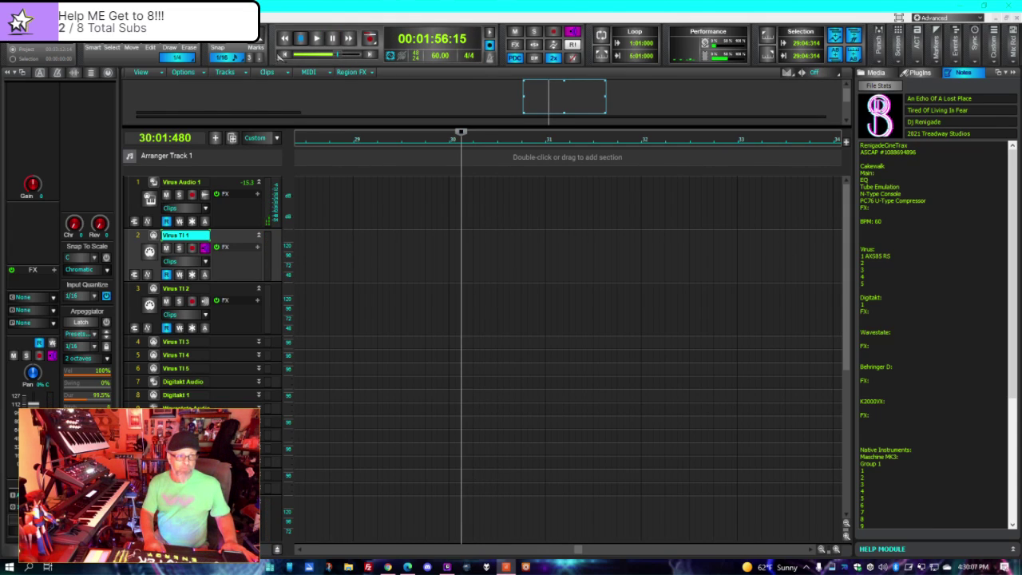
click(284, 54)
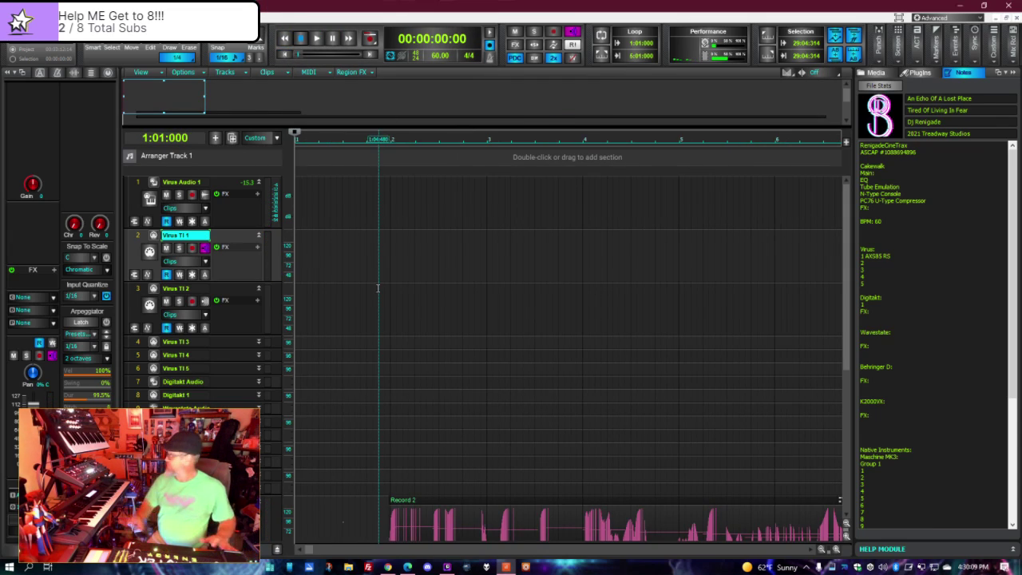
key(alt+space)
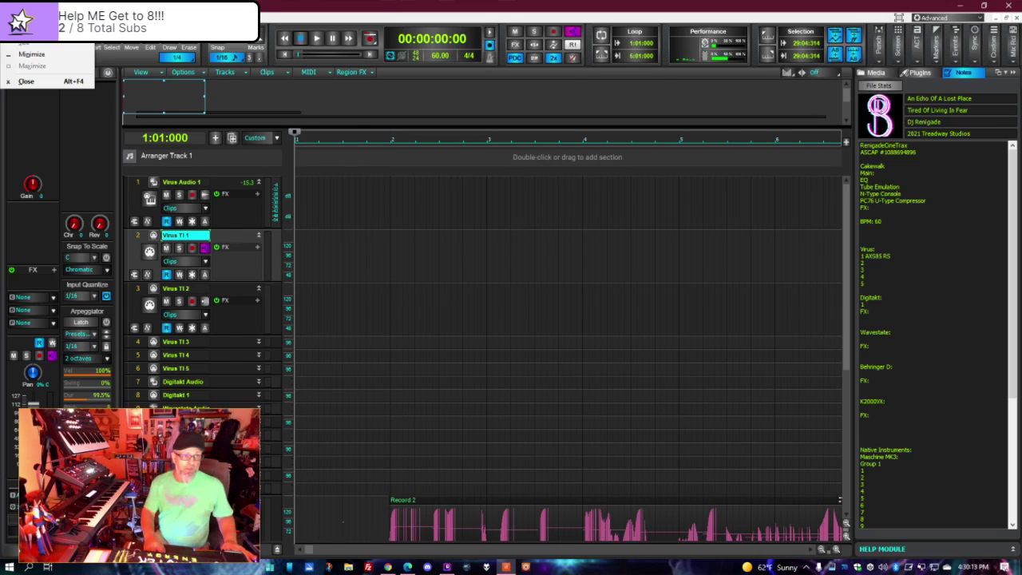
key(Escape)
key(space)
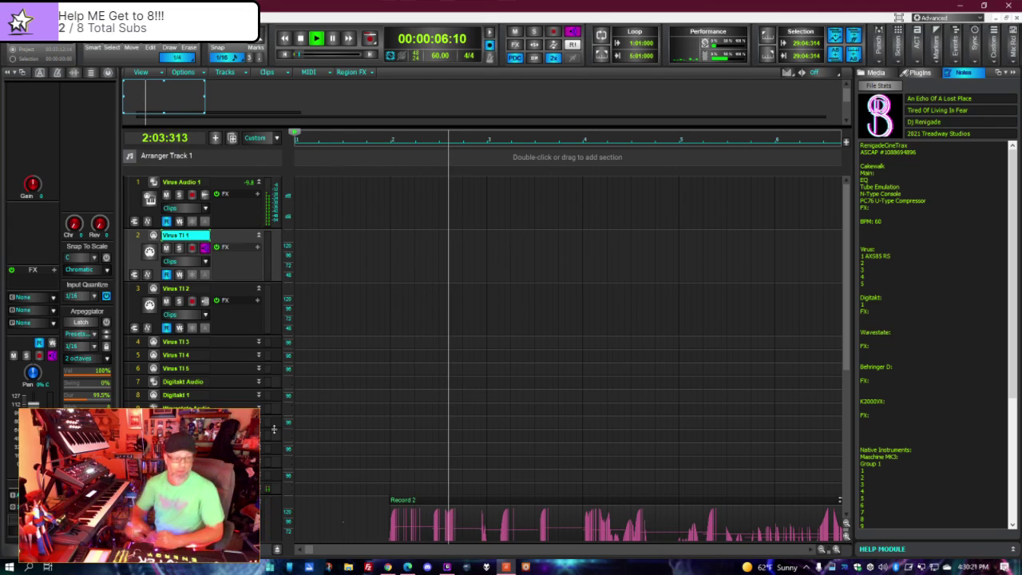
scroll(201, 318, down, 5)
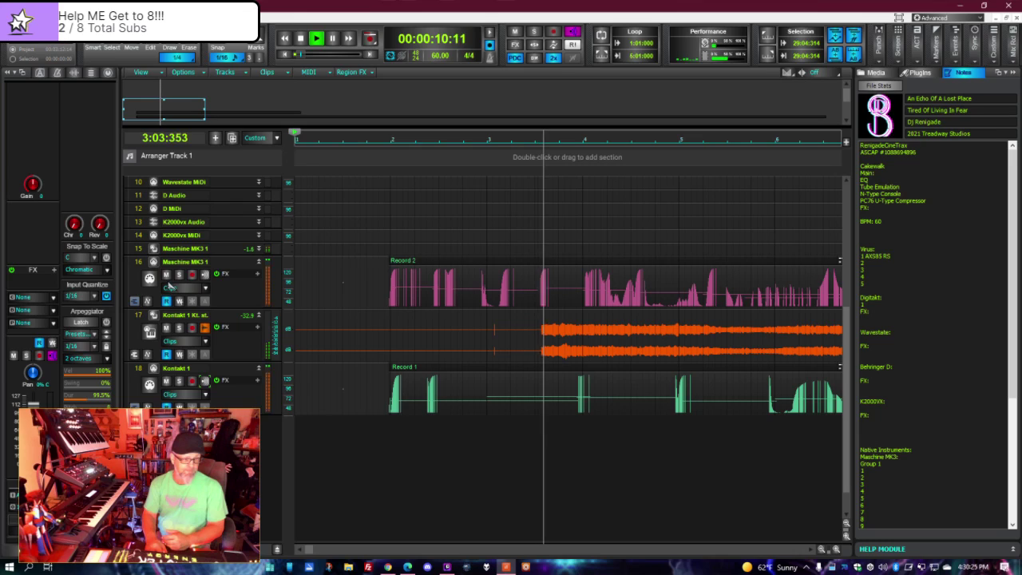
click(167, 274)
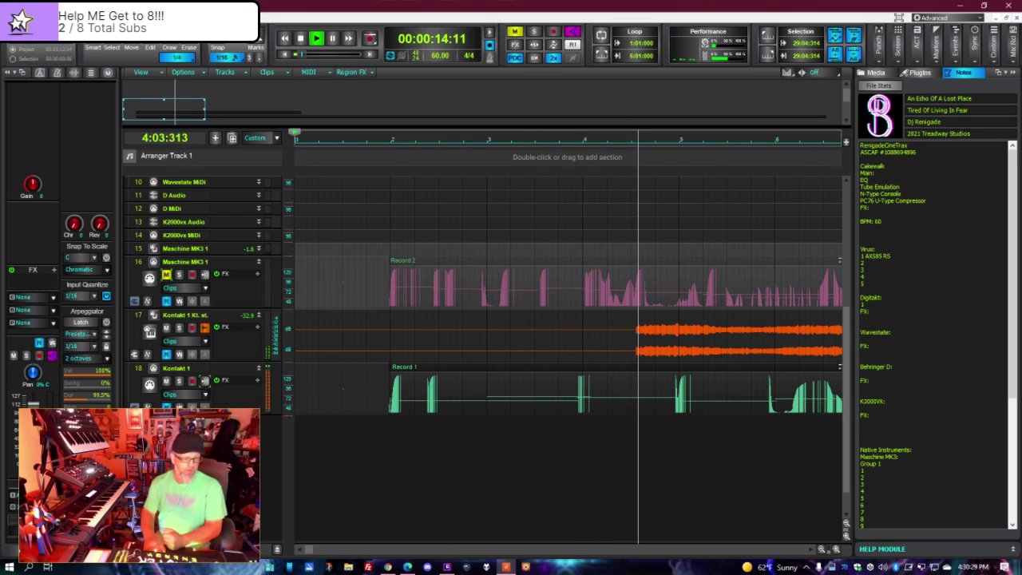
- Audition the project from the start with input echo on for track 18, Kontakt 1, and switch that echo back off
click(204, 380)
key(space)
key(space)
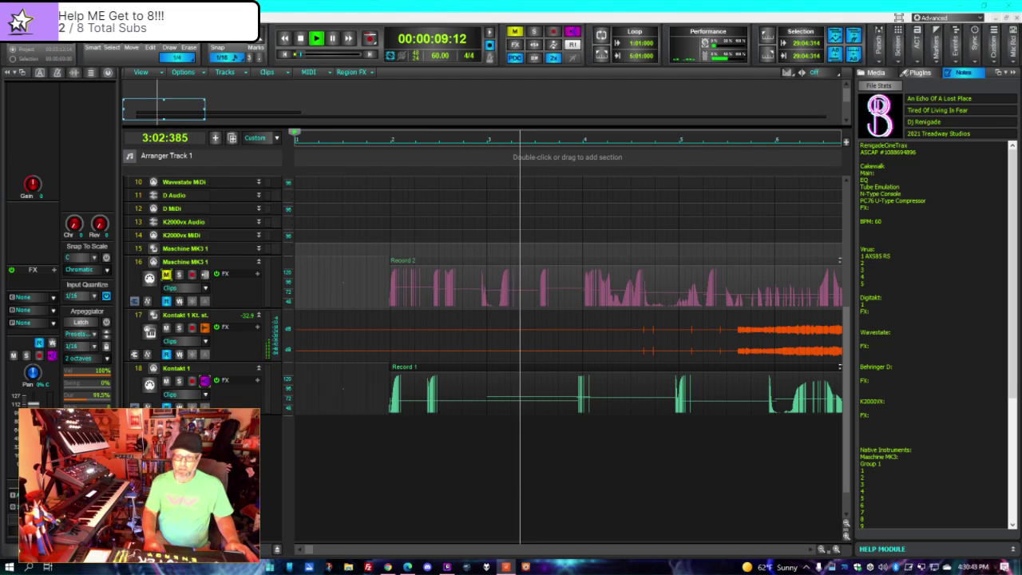
key(space)
key(space)
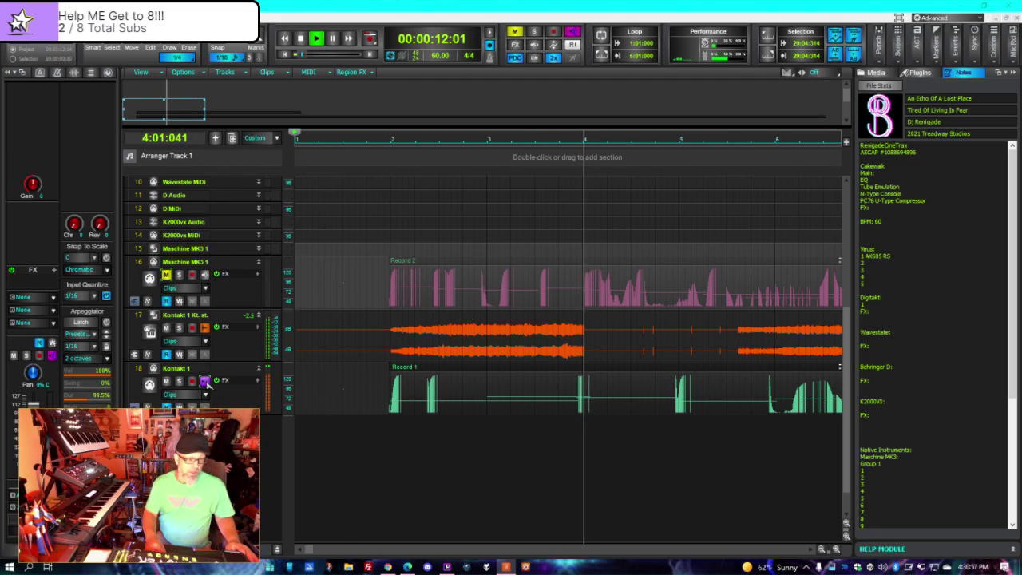
key(space)
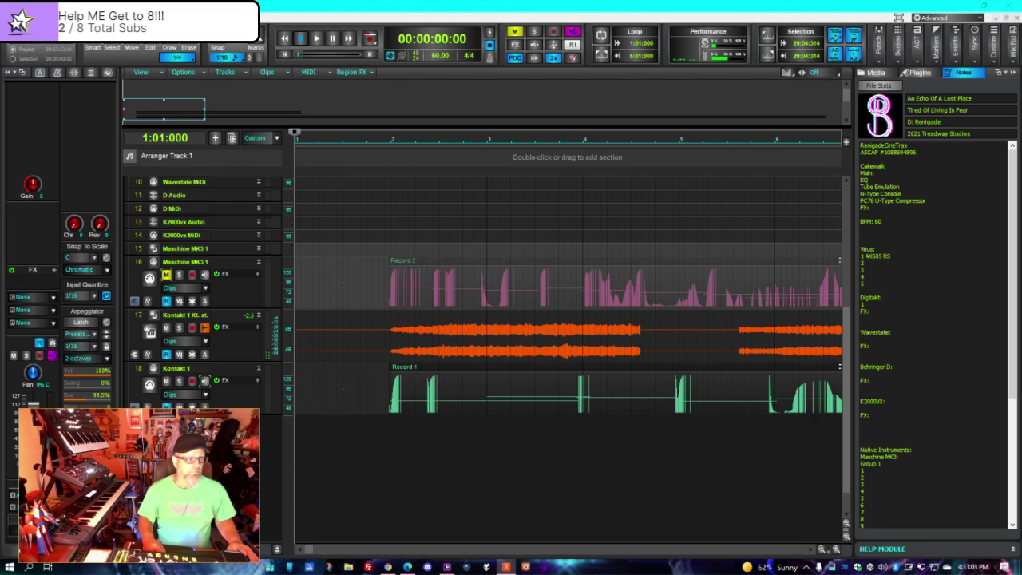
- Save the project and start playback from the beginning
key(alt+f)
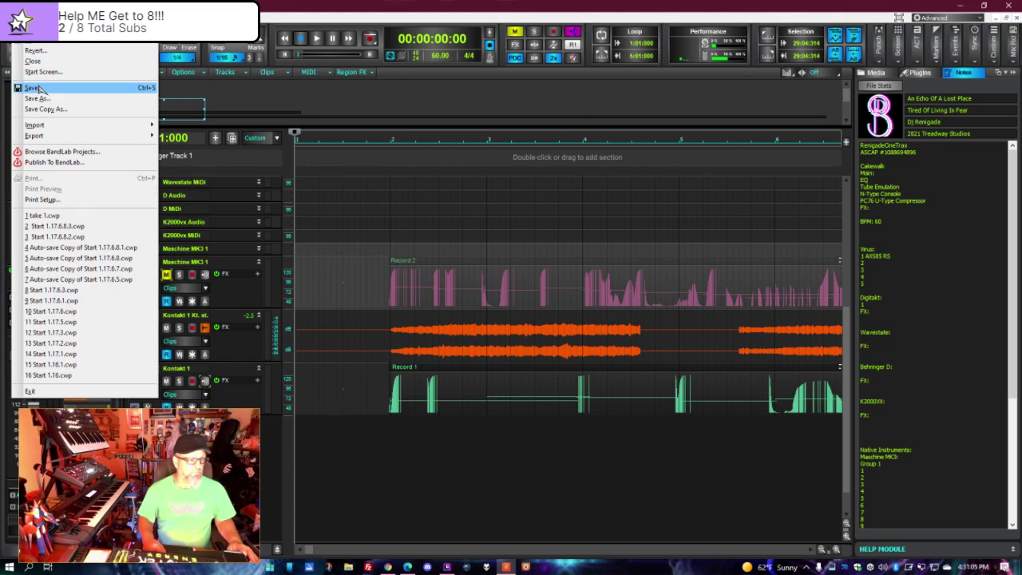
click(34, 88)
key(space)
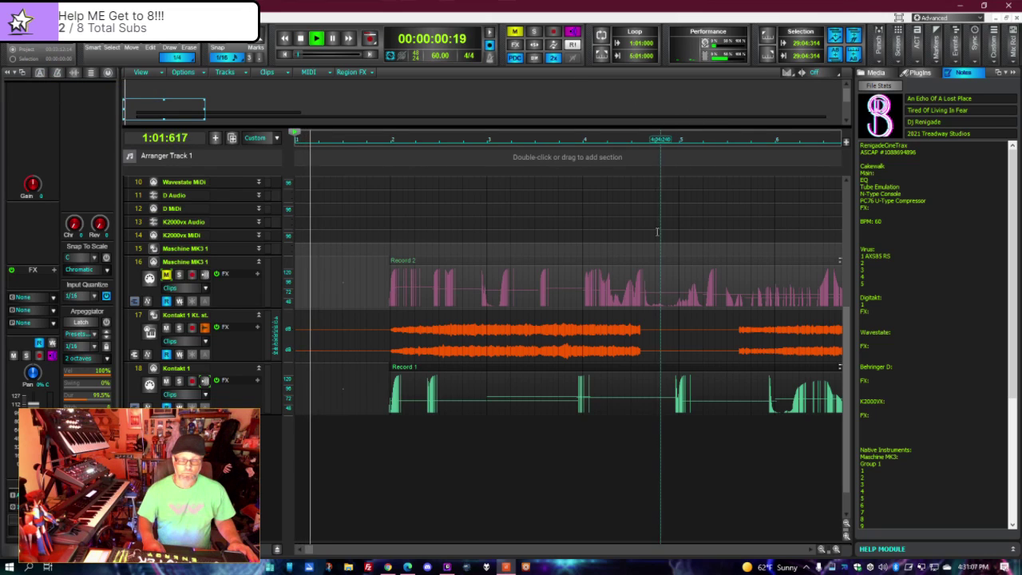
- Copy the Record 1 clip from track 18, Kontakt 1, and paste it onto track 2, Virus TI 1, at 2:01:000
click(469, 369)
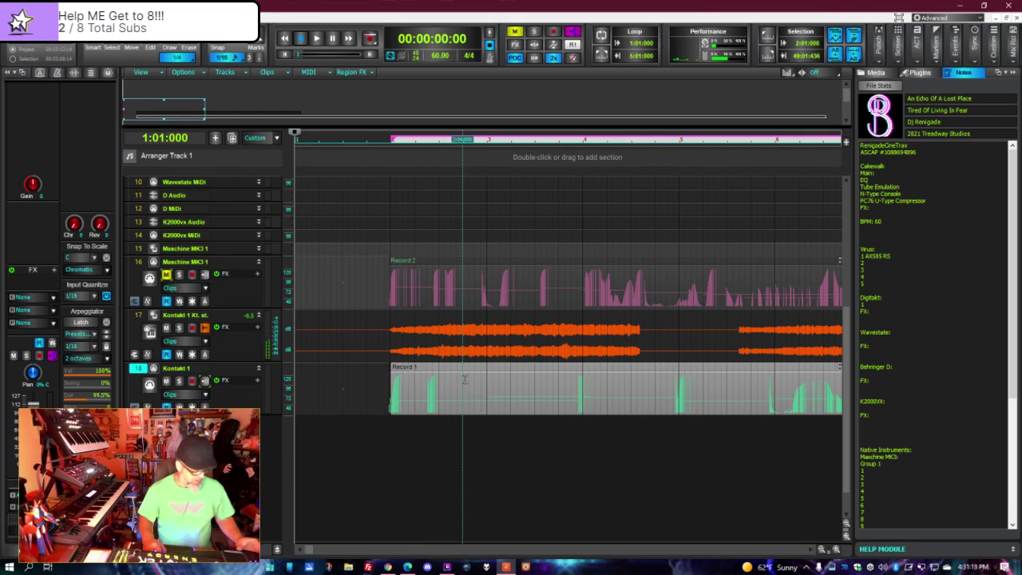
scroll(399, 314, up, 5)
click(462, 313)
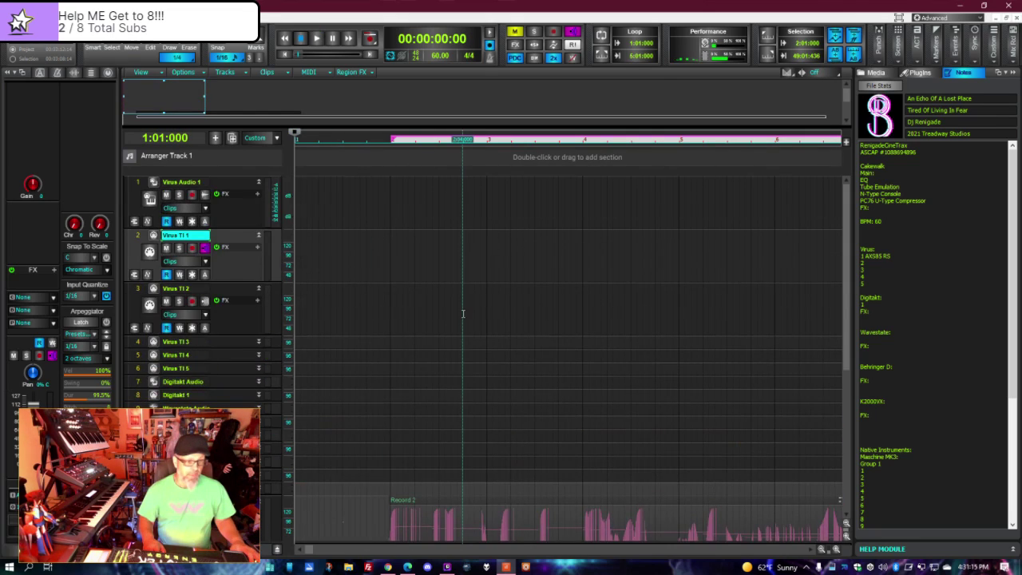
click(388, 188)
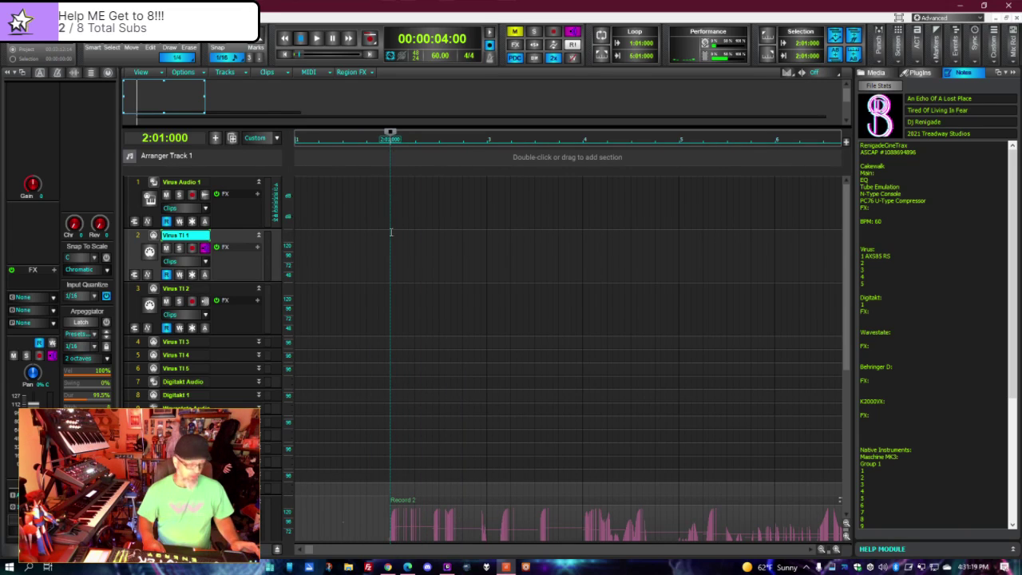
key(ctrl+v)
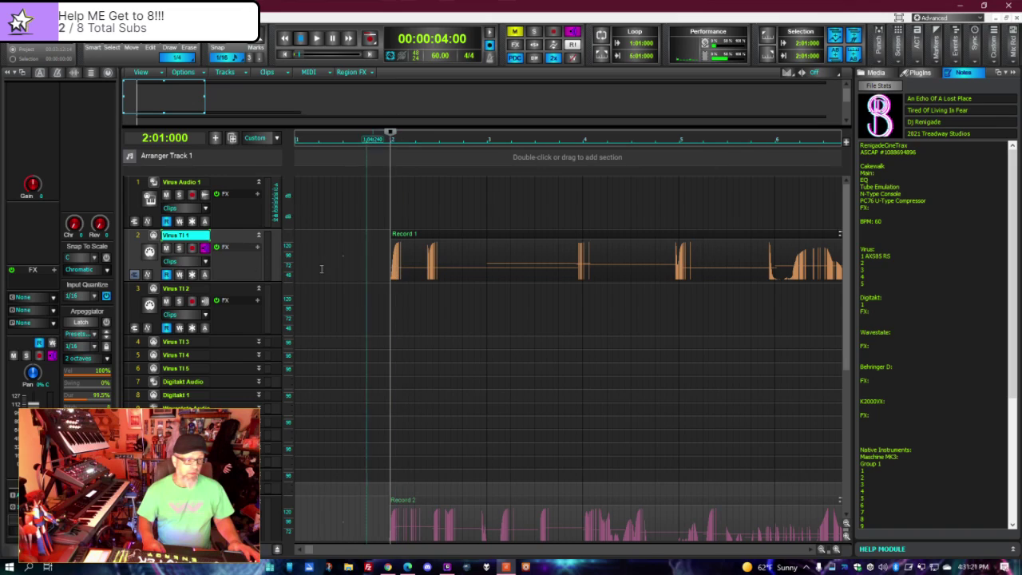
- Play the project from the start to hear the copied Virus TI 1 clip alongside Kontakt 1, and stop at the beginning
click(294, 37)
key(space)
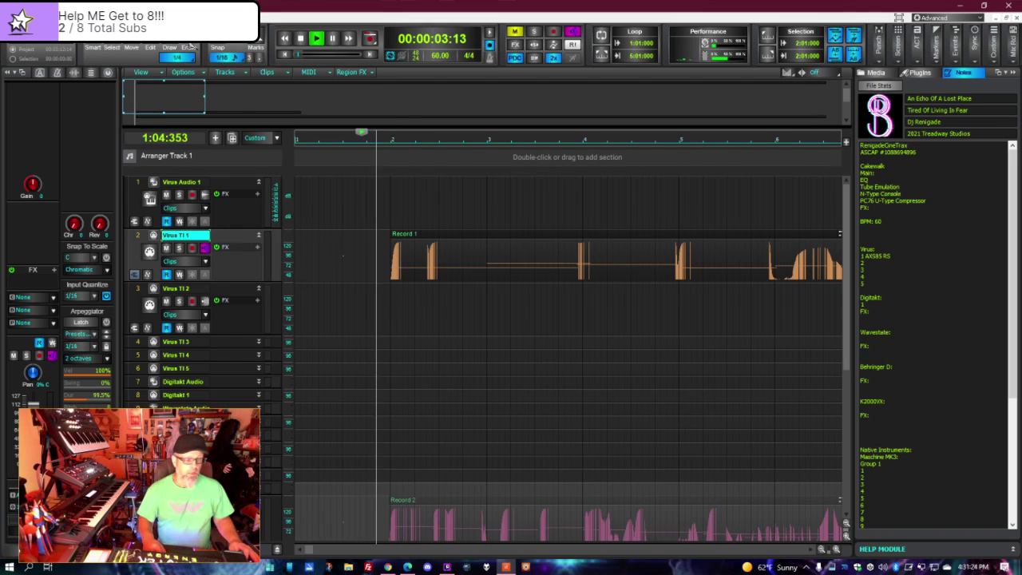
key(space)
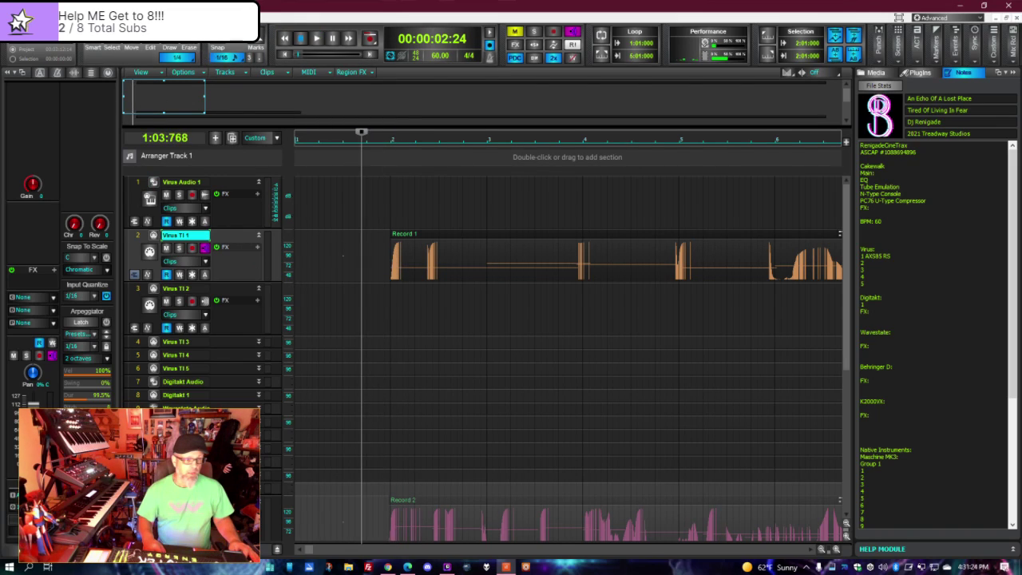
click(283, 56)
key(space)
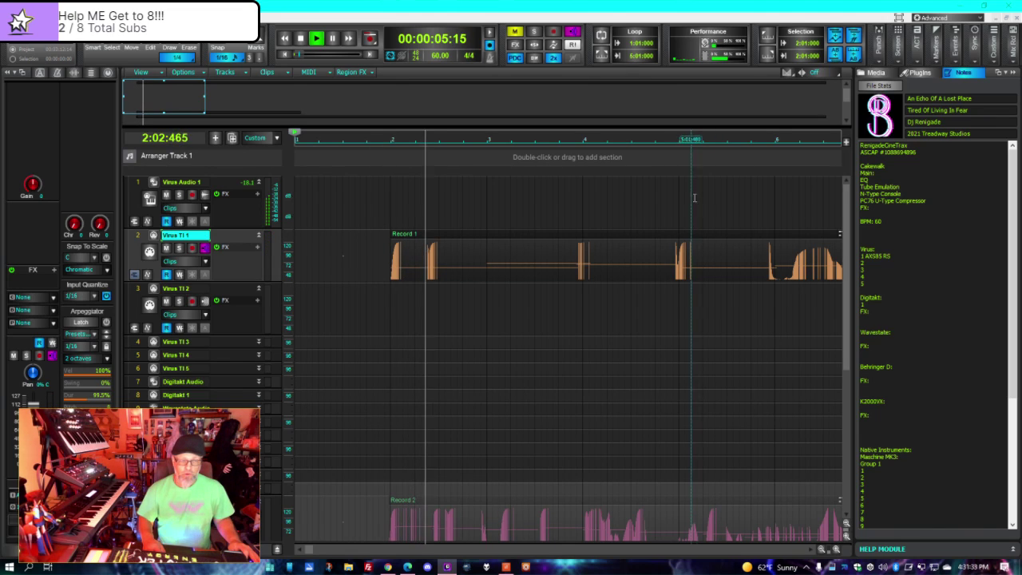
scroll(627, 326, down, 5)
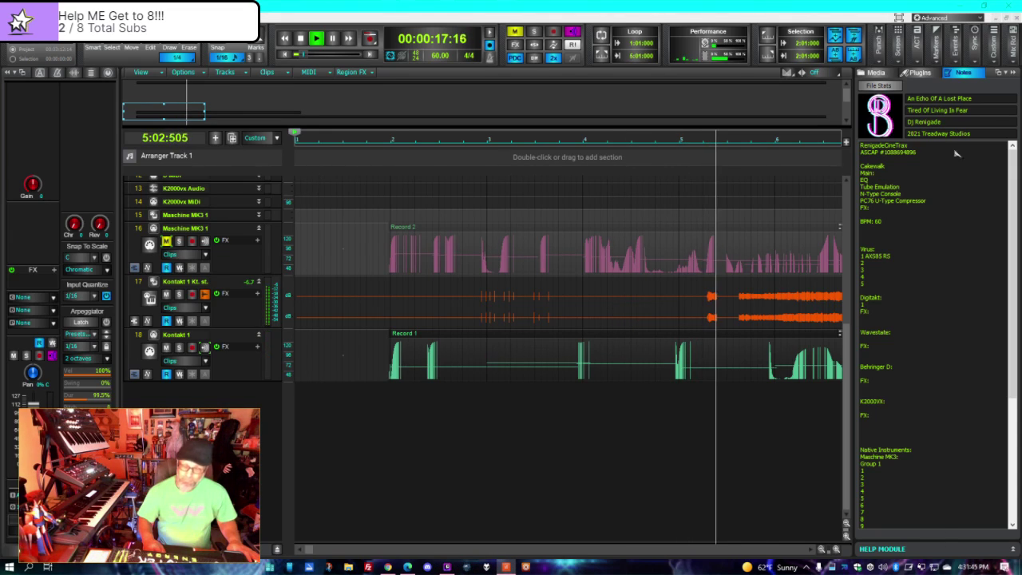
key(space)
key(space)
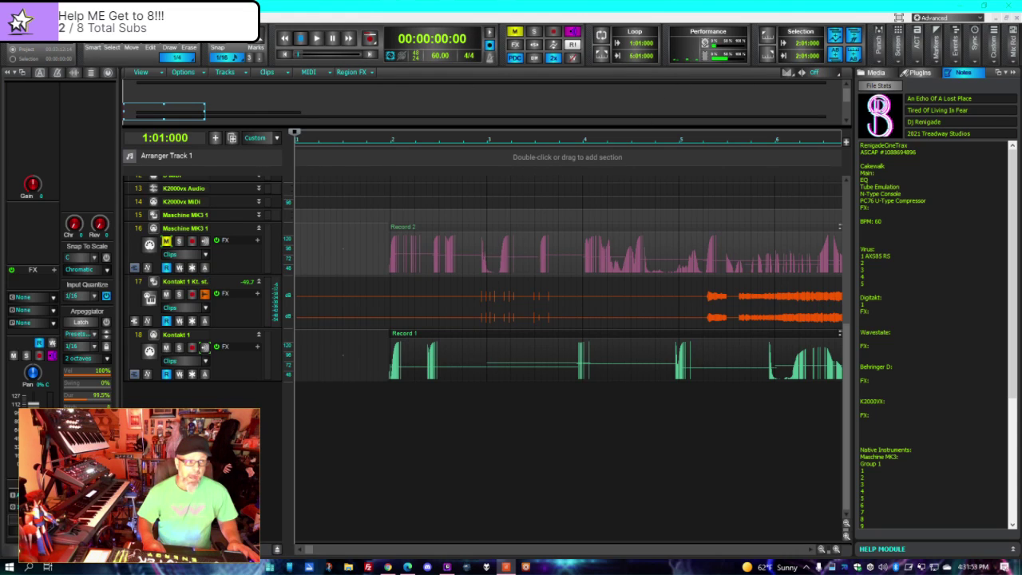
- Replay the project from the start and check the Virus TI 1 and Kontakt 1 tracks during playback
key(alt+f)
key(Escape)
key(space)
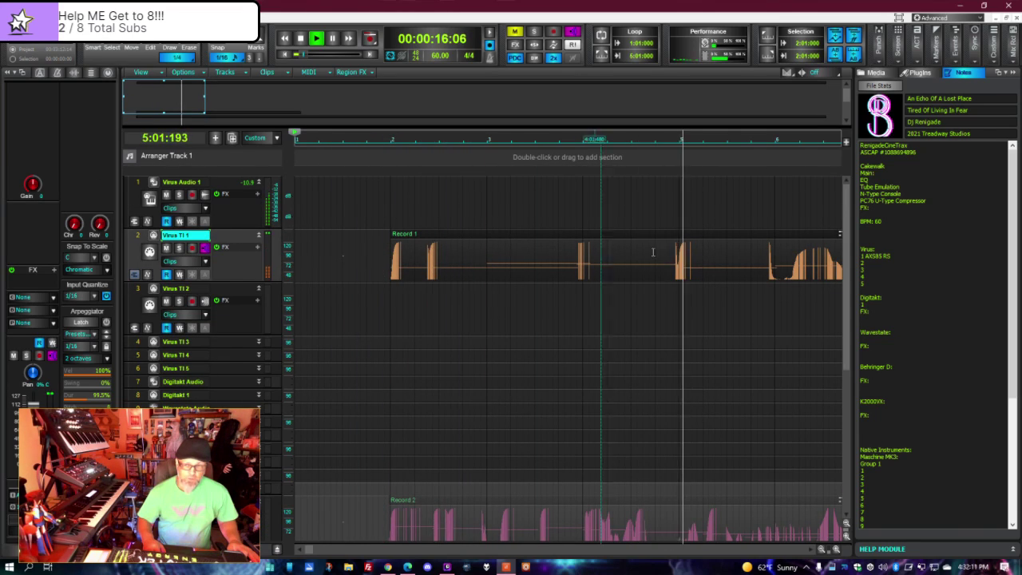
click(451, 568)
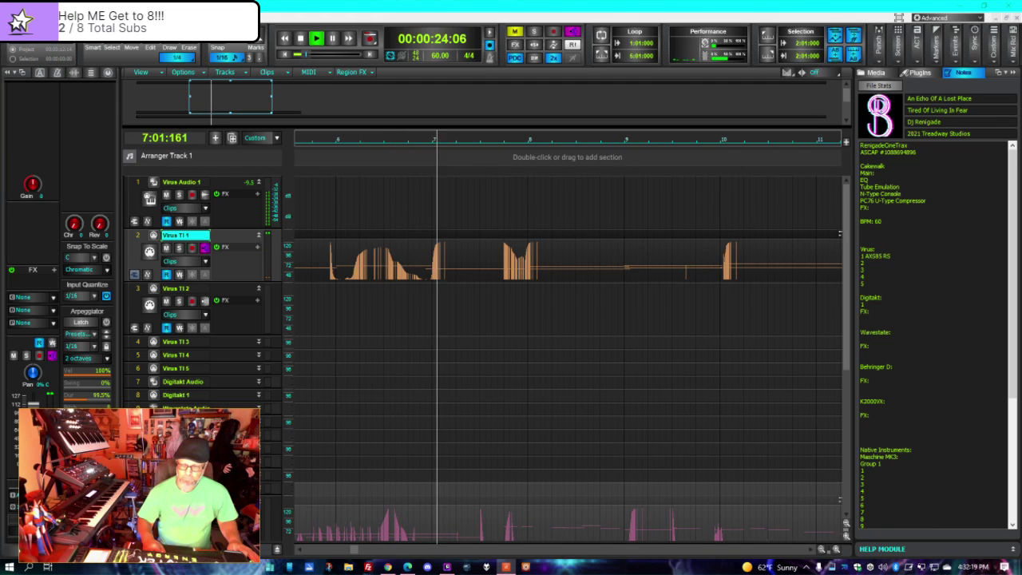
scroll(443, 423, down, 6)
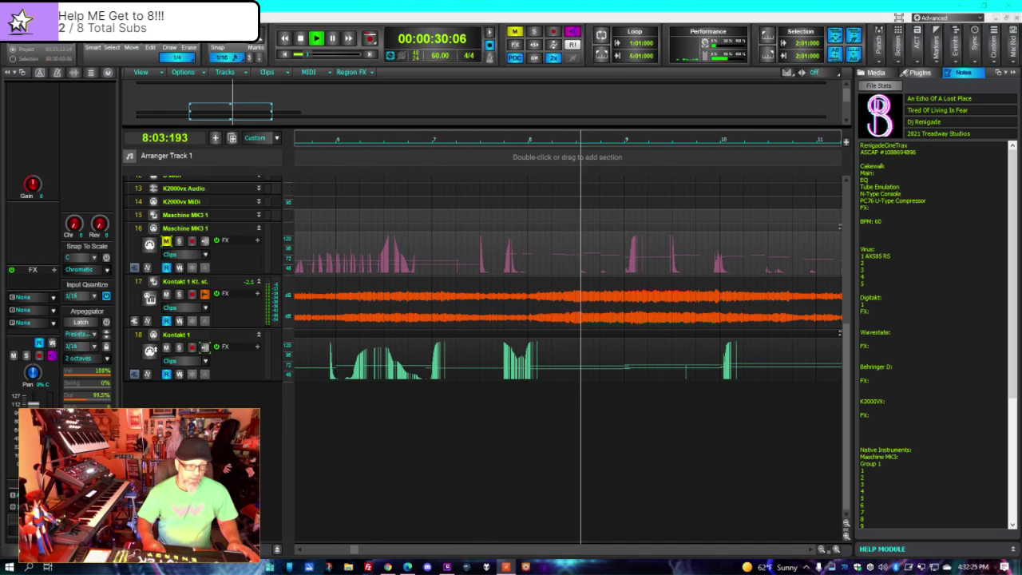
- Turn on input echo for track 18, Kontakt 1, during playback and stop the project at measure 23
click(205, 347)
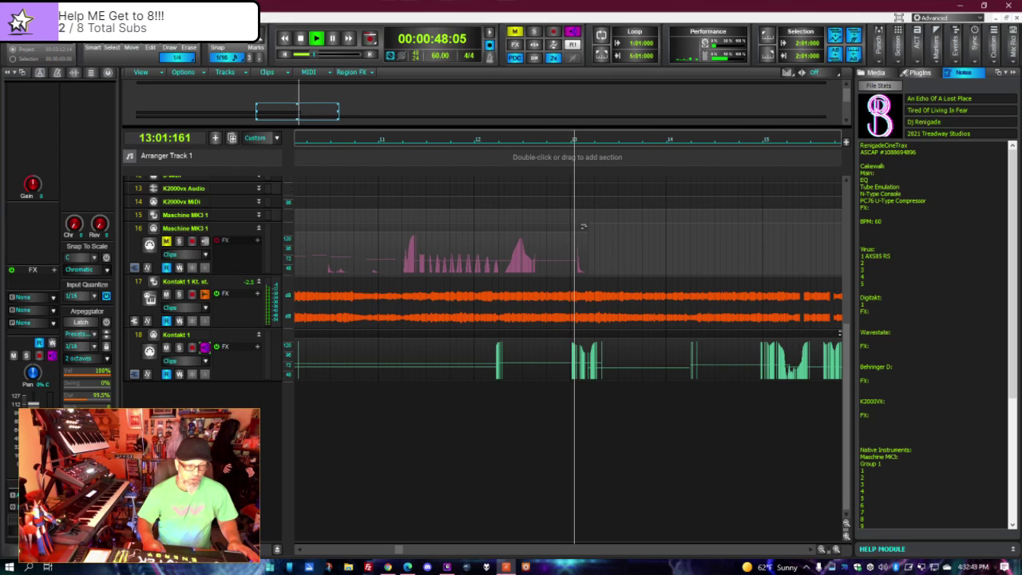
scroll(567, 335, up, 10)
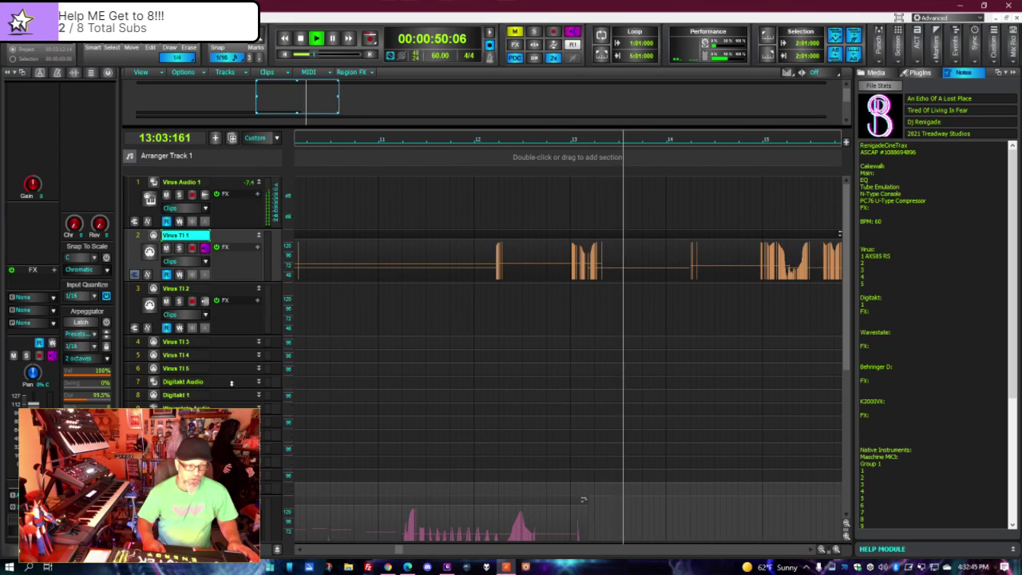
scroll(230, 371, down, 10)
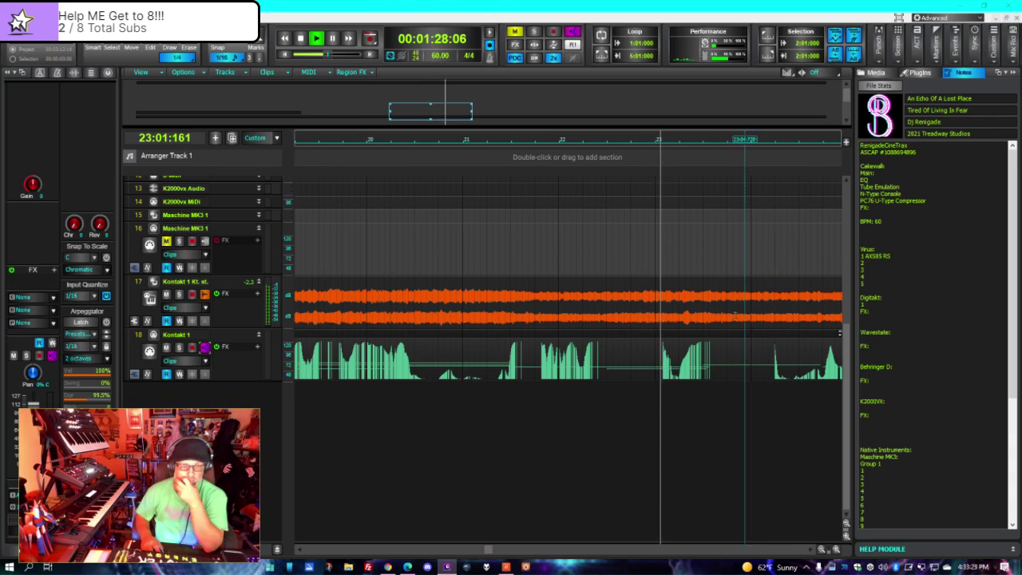
click(653, 483)
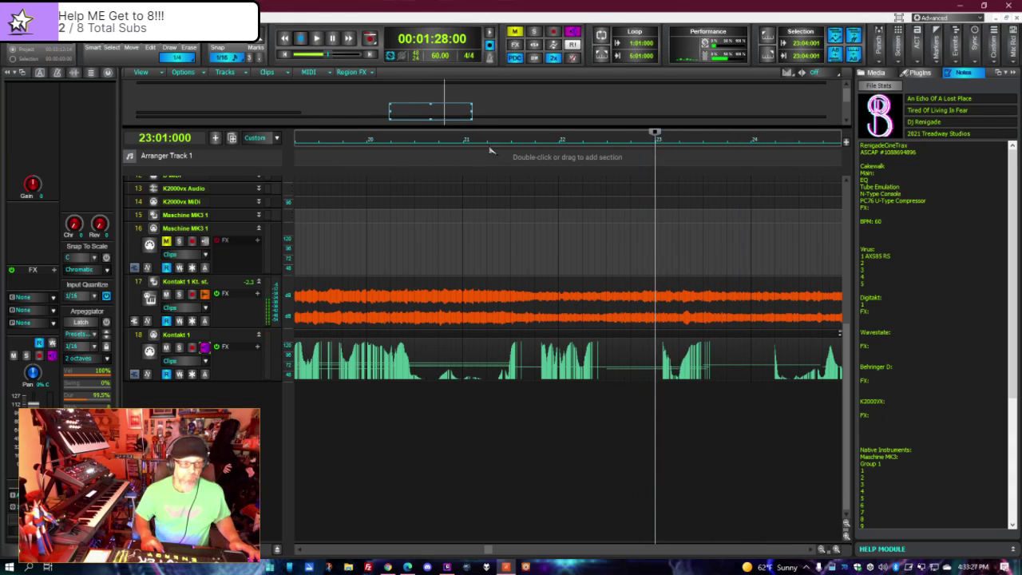
- Play the project from 21:01:000 with track 16, Maschine MK3 1, unmuted and its input echo on
scroll(417, 230, up, 4)
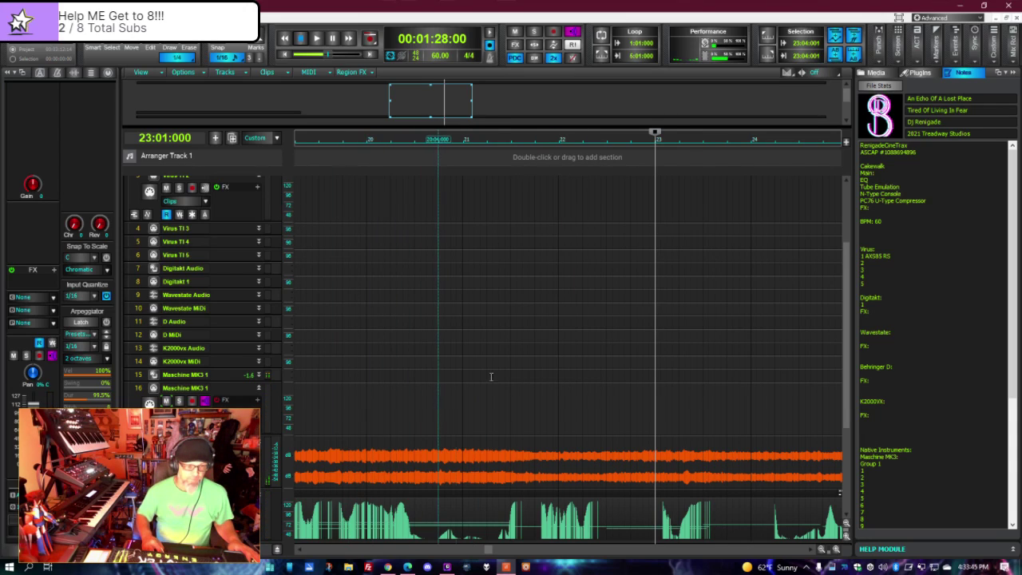
click(462, 375)
key(space)
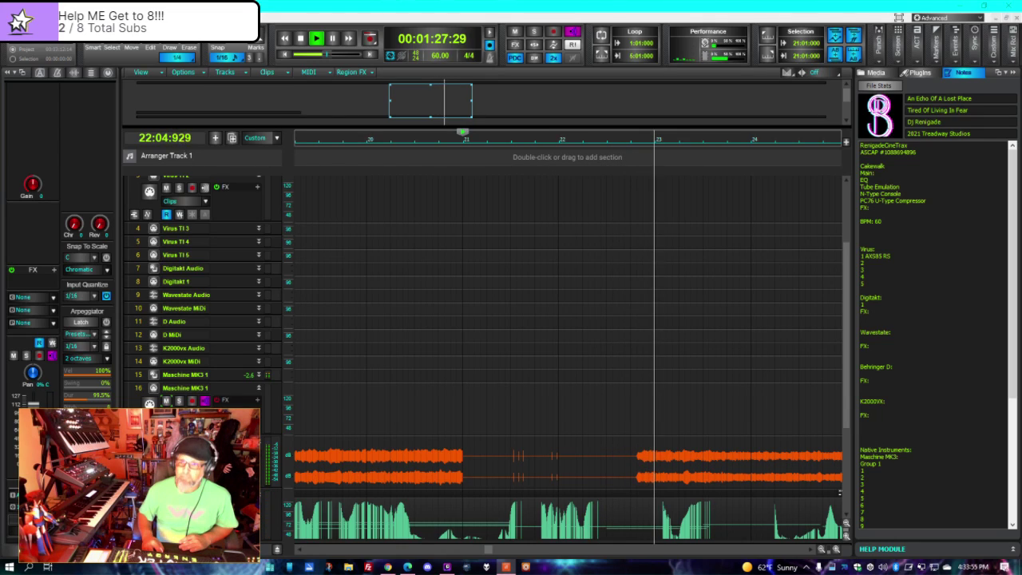
- Collapse the browser pane, replay the project from 21:01:000 and stop at measure 33
key(space)
key(b)
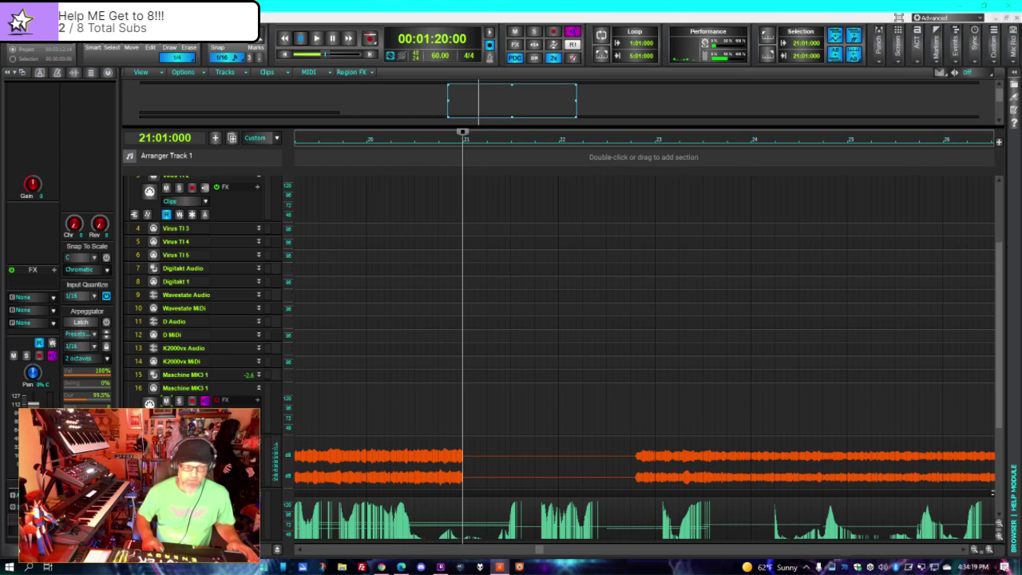
key(r)
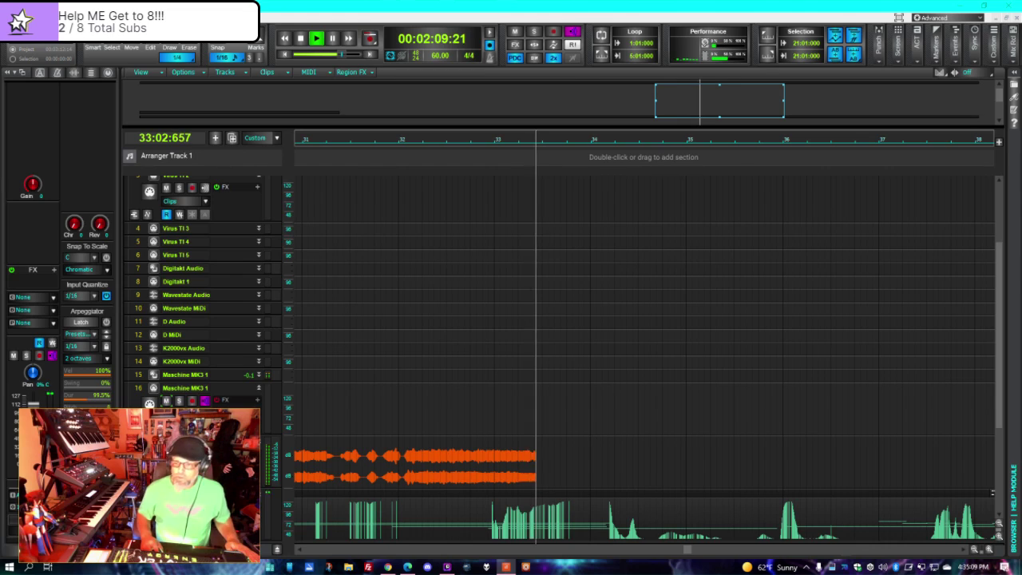
key(space)
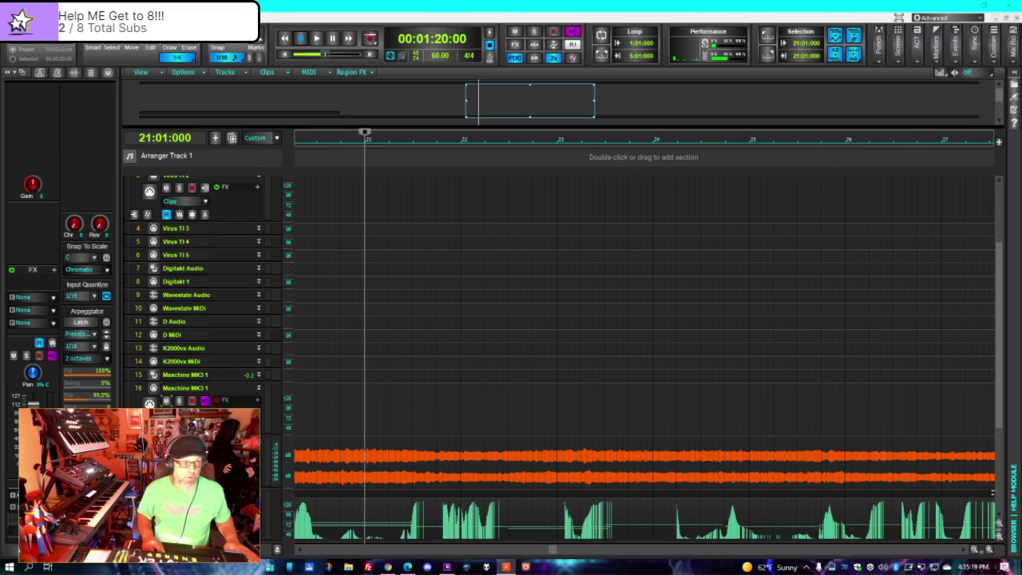
- Save the project, return to its start and play it
click(16, 32)
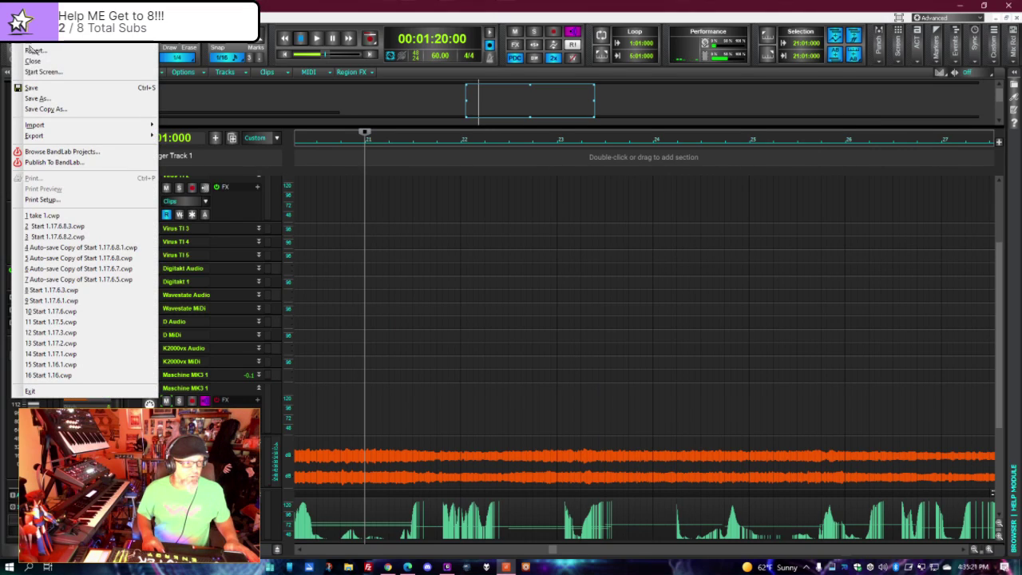
click(48, 88)
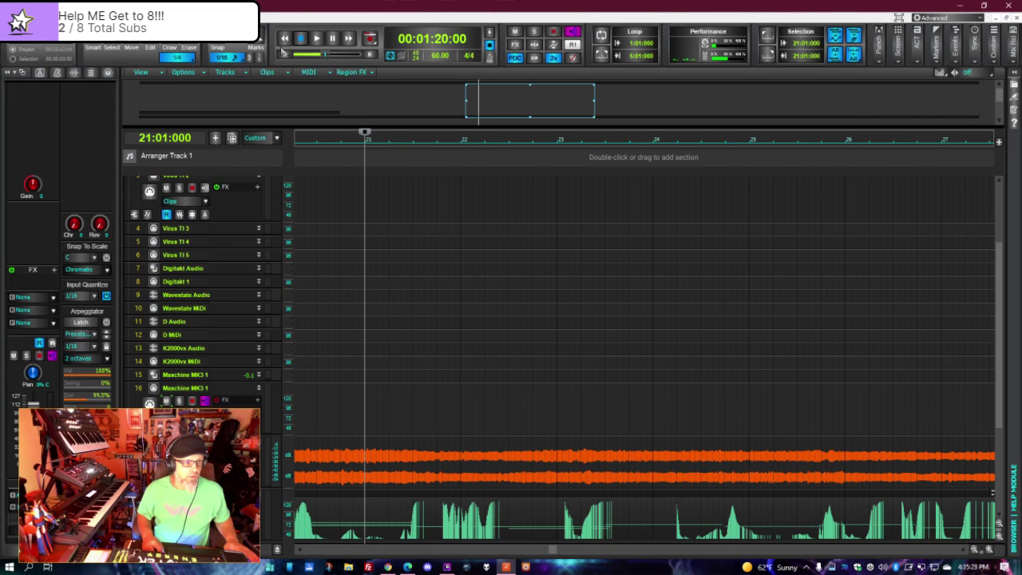
key(w)
key(space)
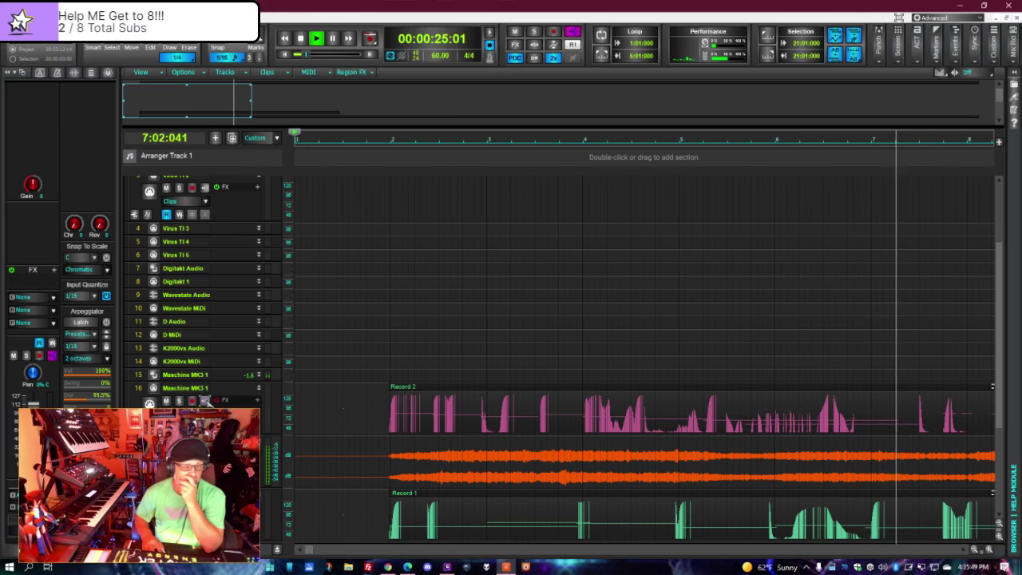
- Stop playback, delete the Record 2 clip from track 16, Maschine MK3 1, and leave the track unmuted
click(900, 387)
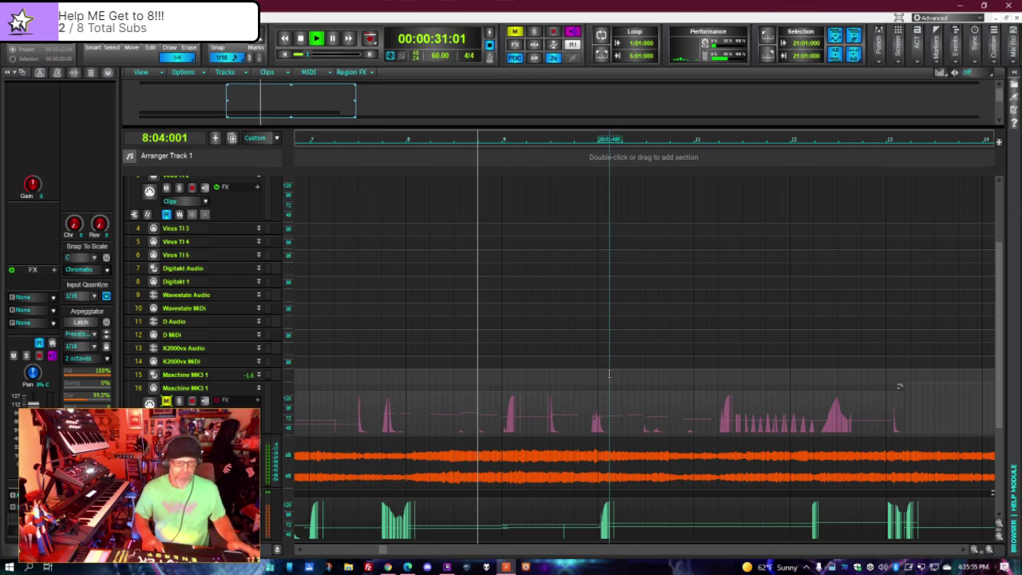
key(space)
click(586, 388)
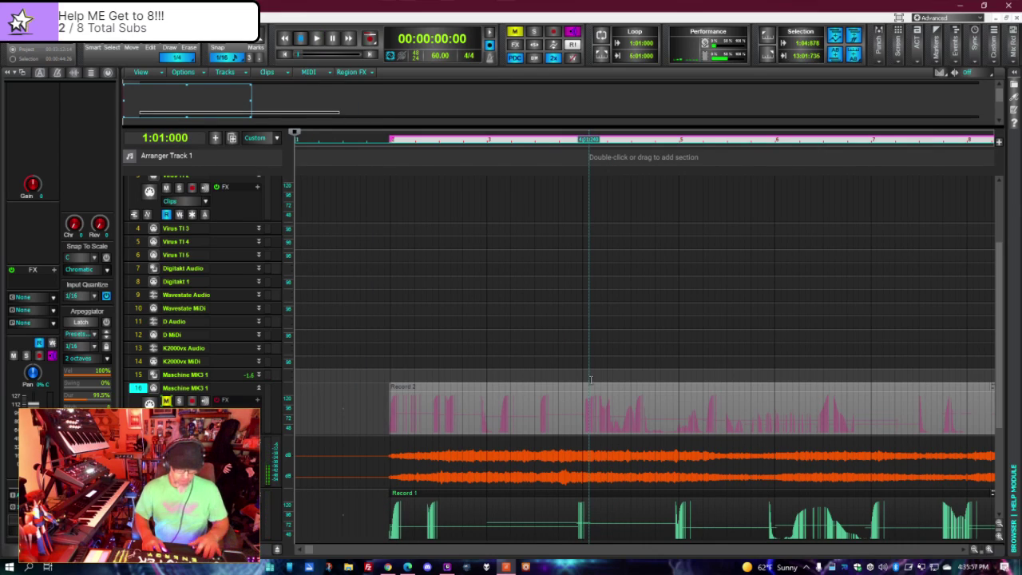
key(Delete)
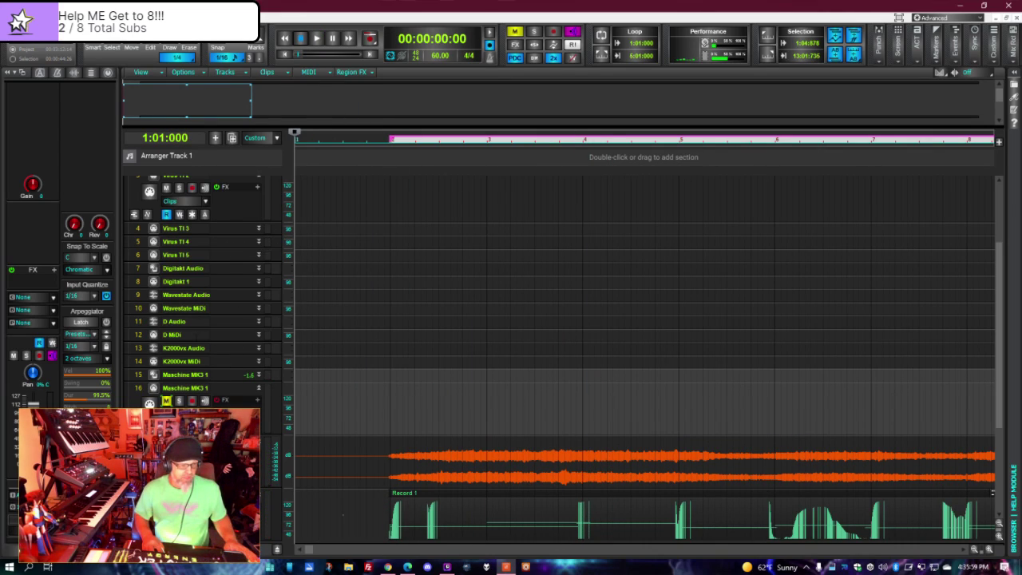
click(338, 267)
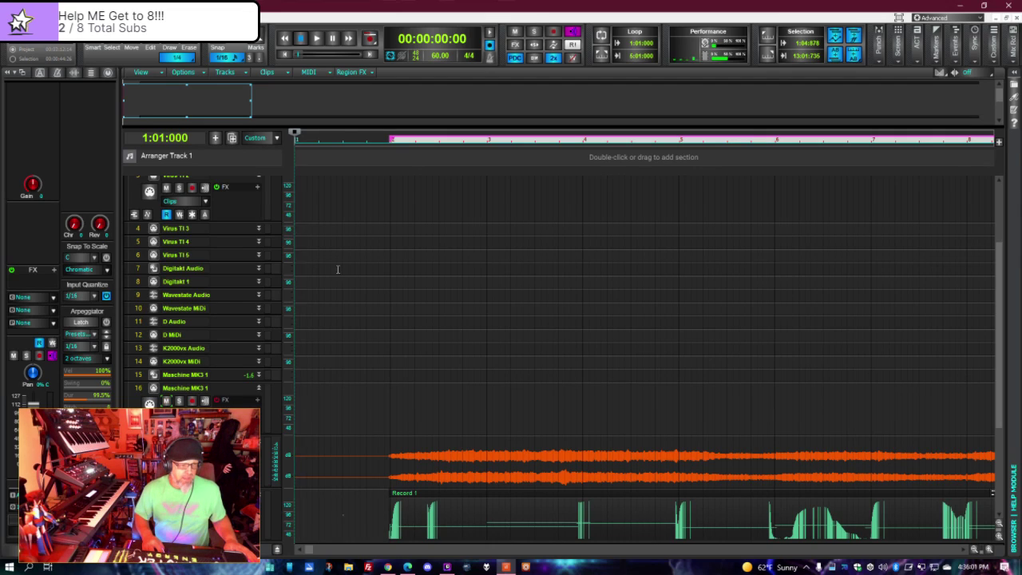
- Play the project from the start and check the Maschine and Kontakt tracks during playback
key(space)
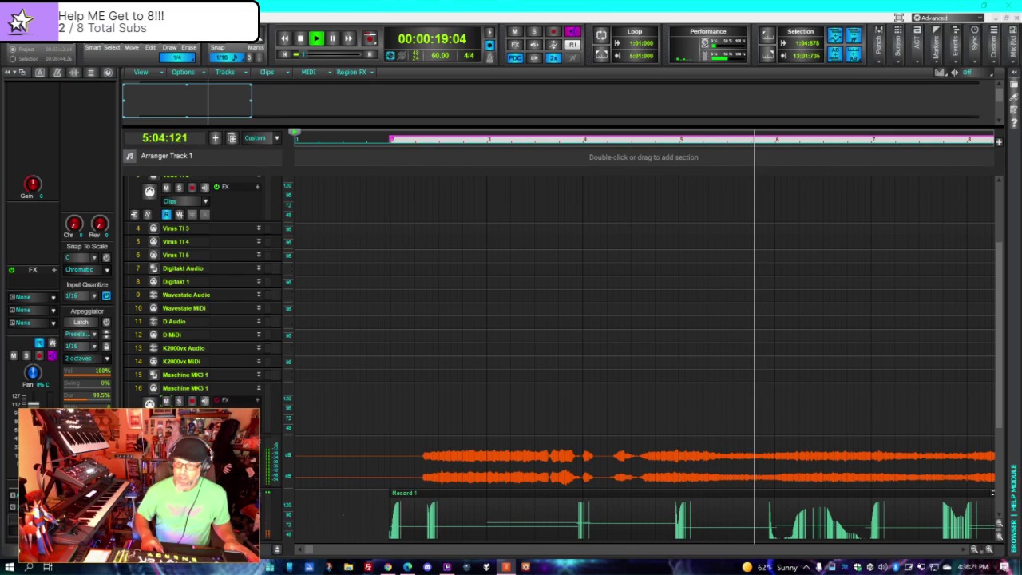
scroll(931, 344, down, 5)
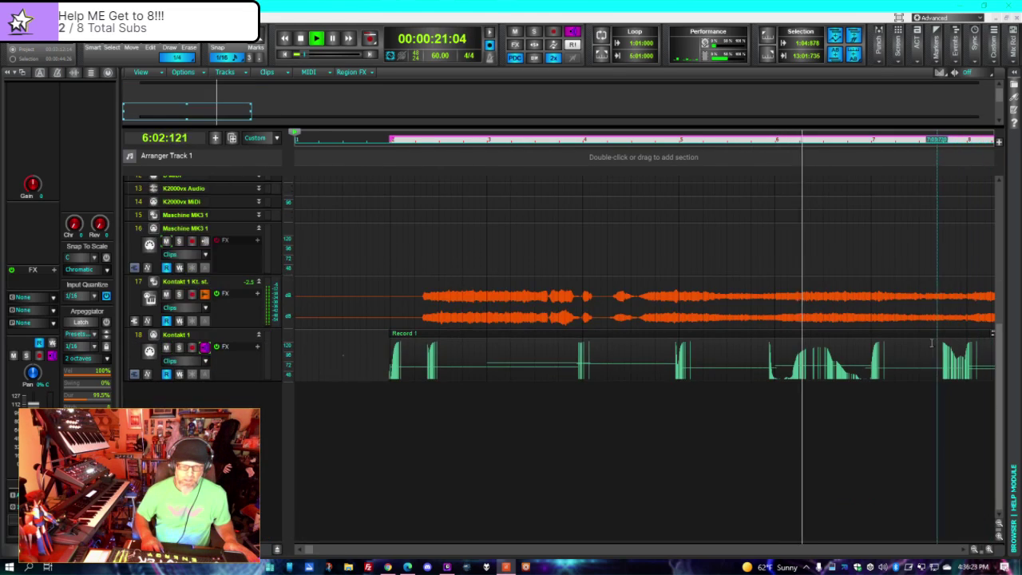
scroll(637, 410, up, 5)
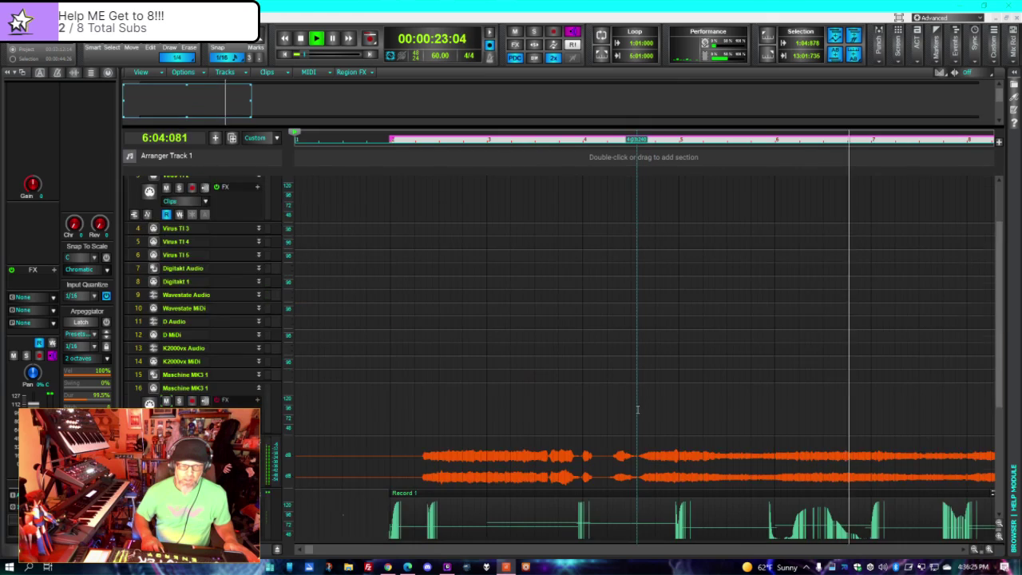
scroll(637, 410, down, 8)
scroll(637, 410, up, 5)
scroll(637, 409, down, 2)
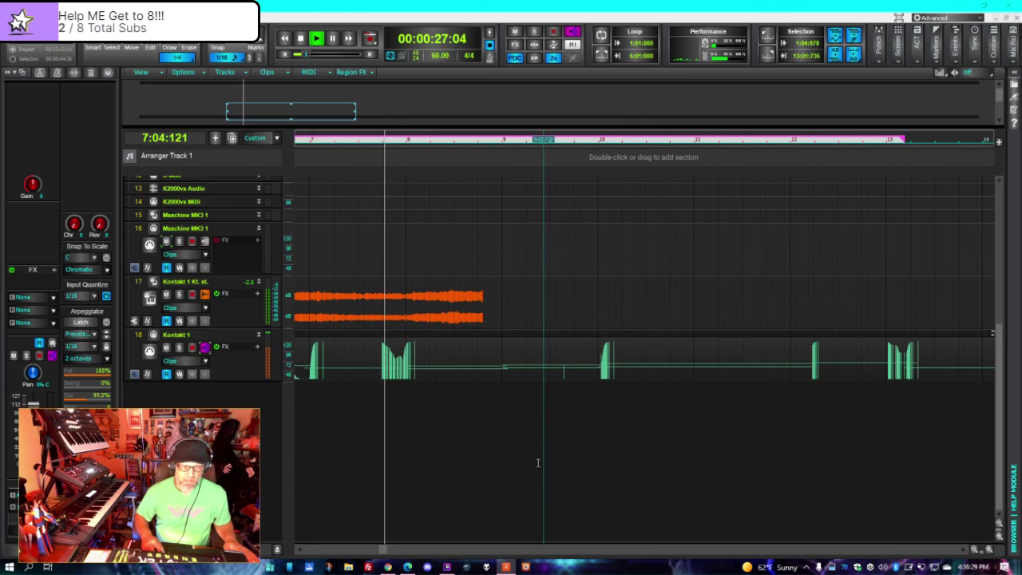
scroll(919, 419, up, 3)
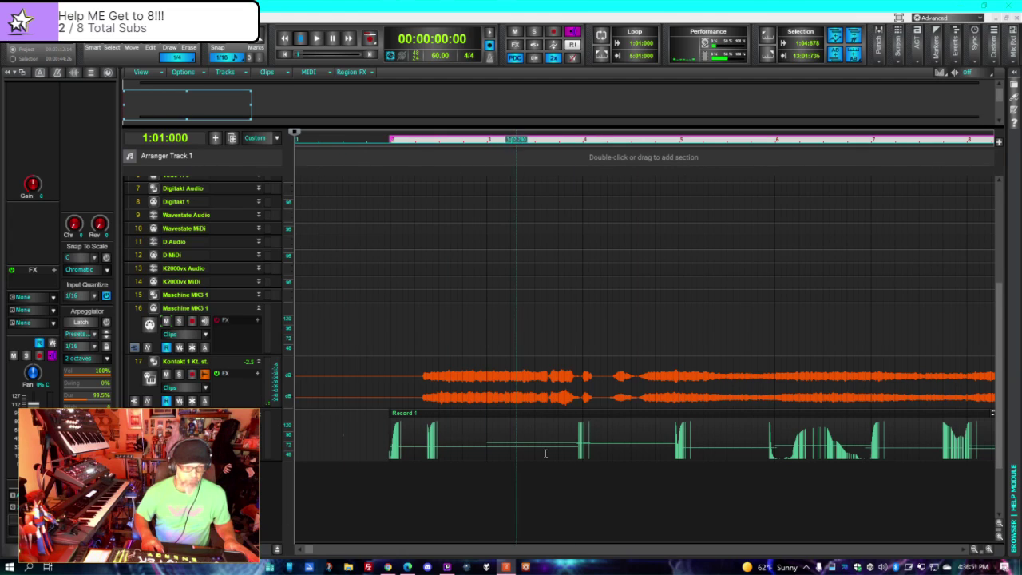
- Cut the Record 1 clip from track 18, Kontakt 1, and delete the Record 2 clip beneath it
click(450, 413)
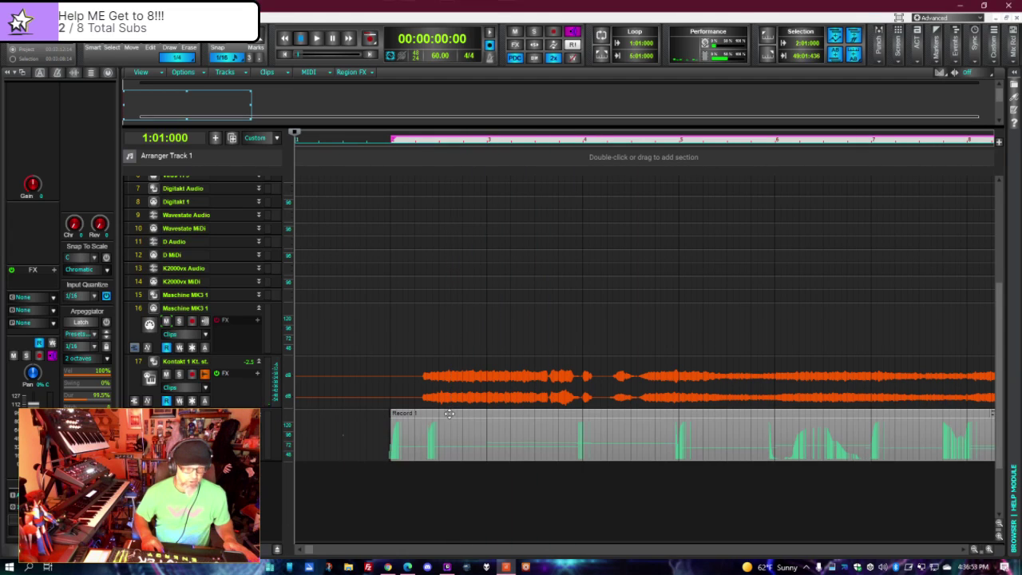
key(Delete)
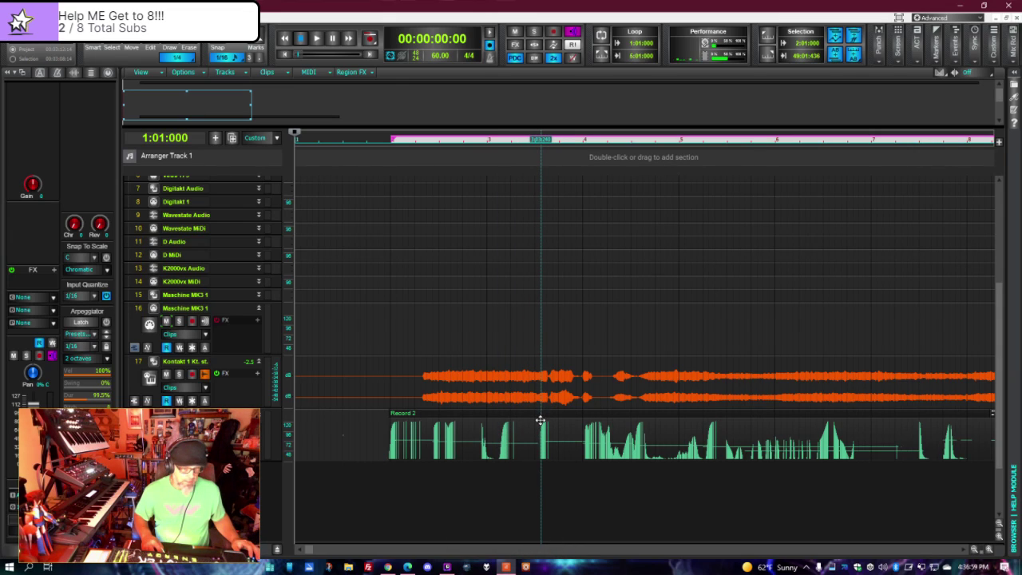
key(ctrl+z)
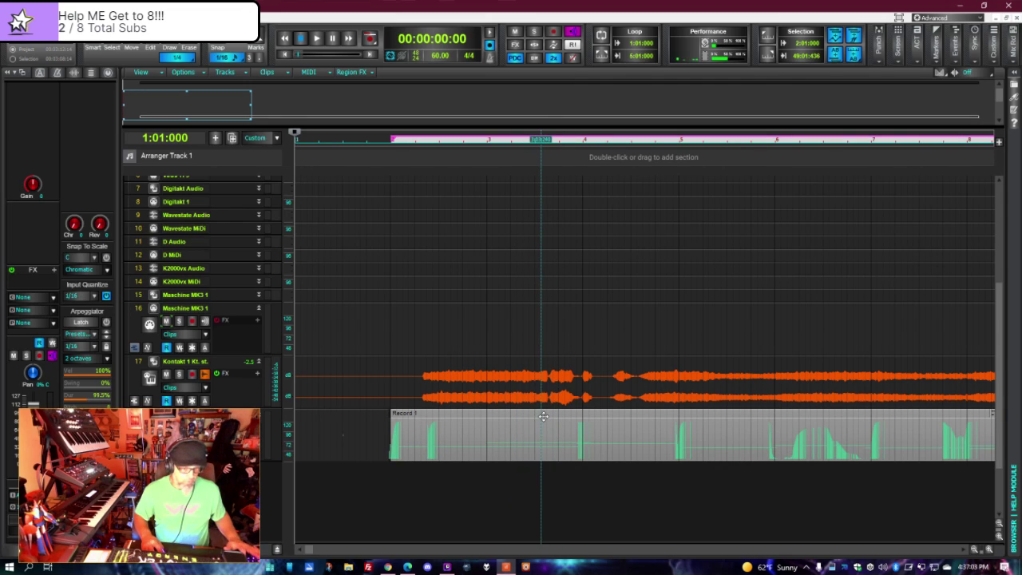
key(Delete)
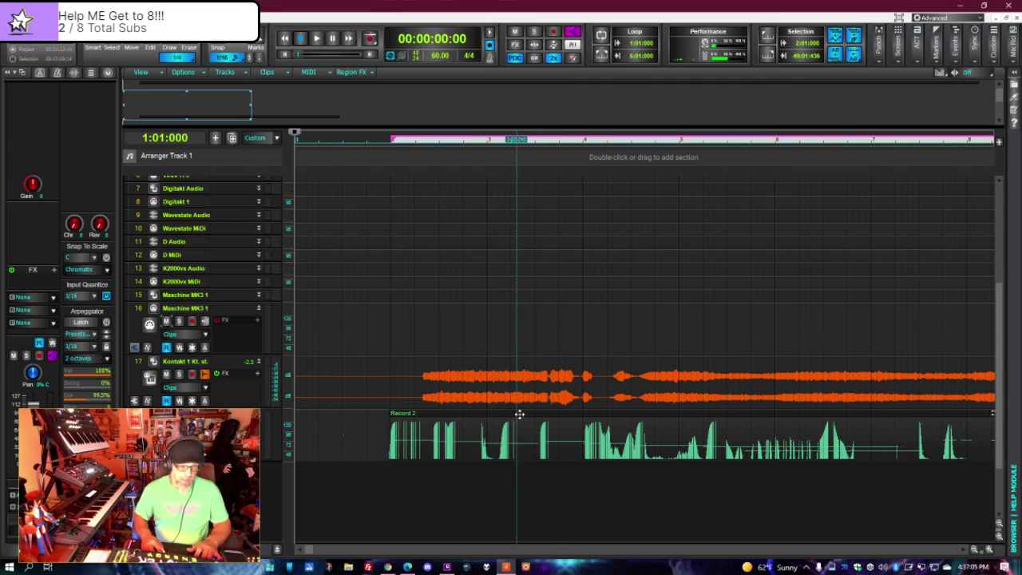
key(Delete)
- Move the playback position to 2:01:000 and put the Record 1 clip back on track 18 there
click(402, 479)
click(433, 495)
click(415, 506)
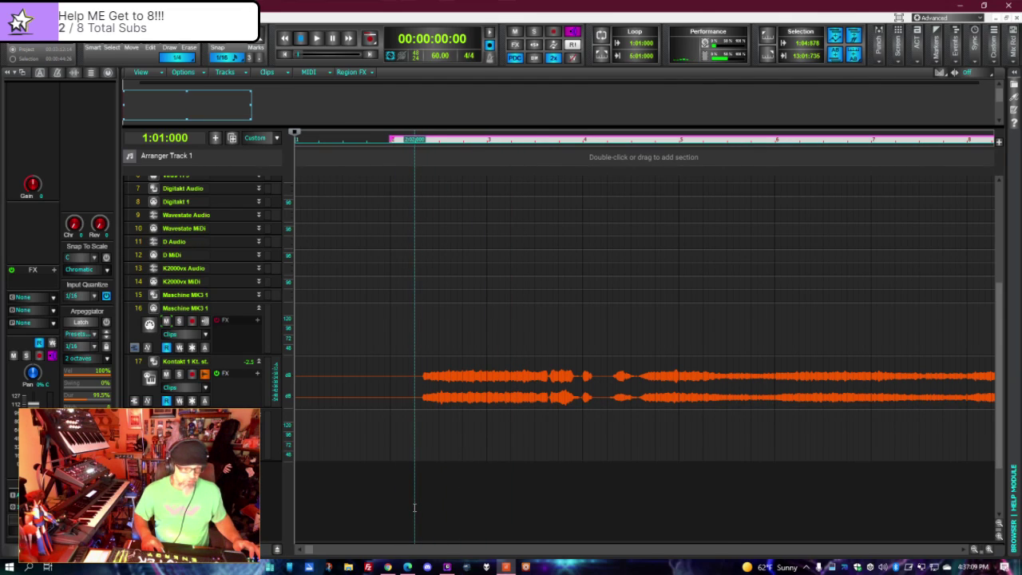
click(414, 507)
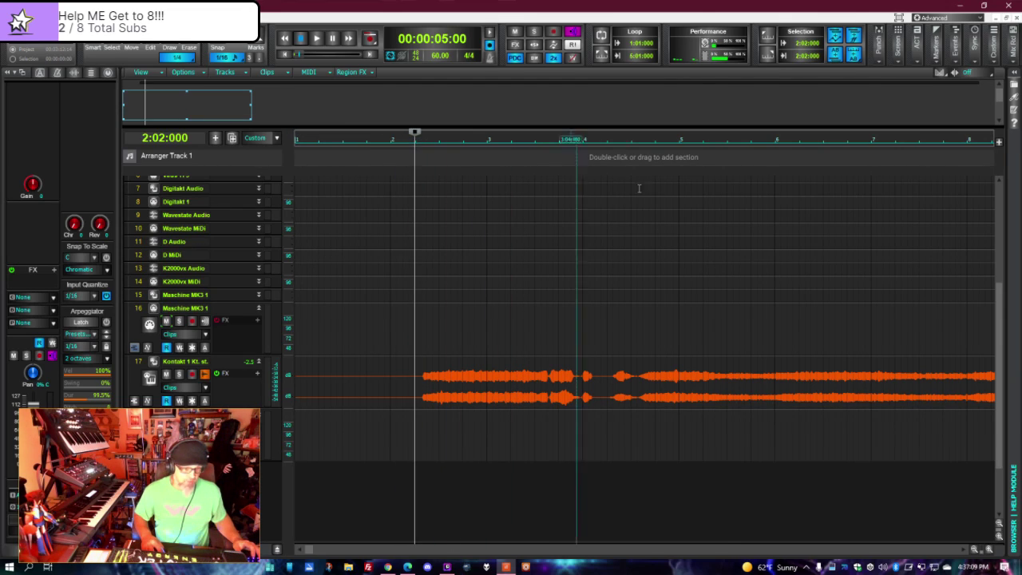
click(391, 525)
click(432, 438)
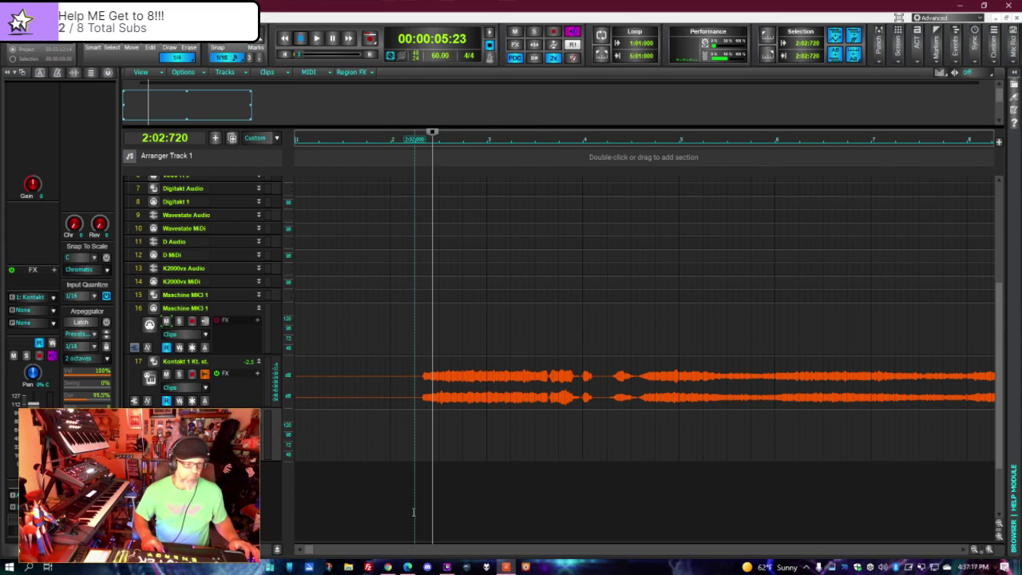
click(390, 479)
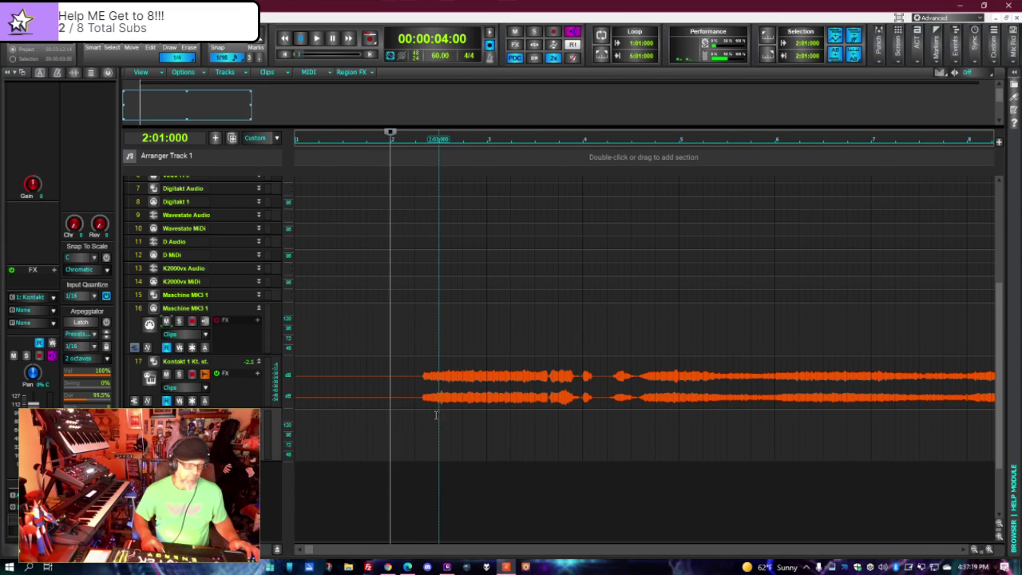
key(ctrl+z)
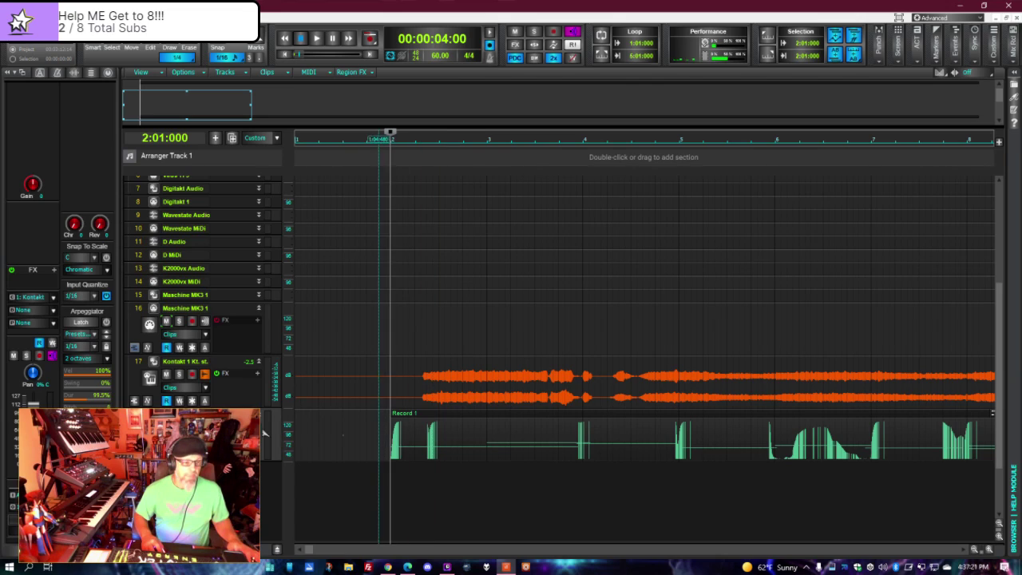
- Play the project from 2:01:000, turn on input echo for track 16, Maschine MK3 1, during playback and stop
key(space)
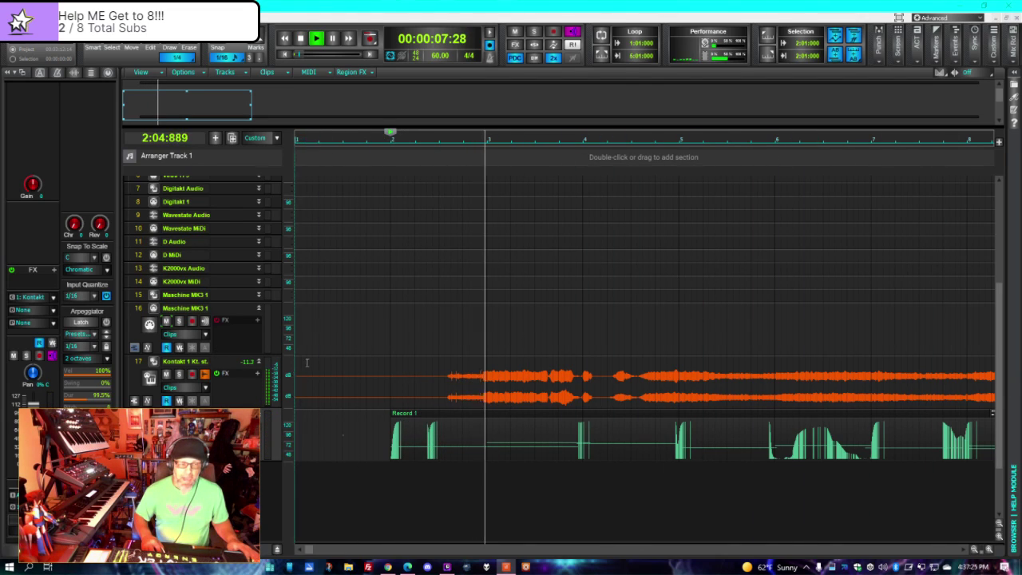
scroll(453, 330, up, 5)
scroll(453, 331, down, 5)
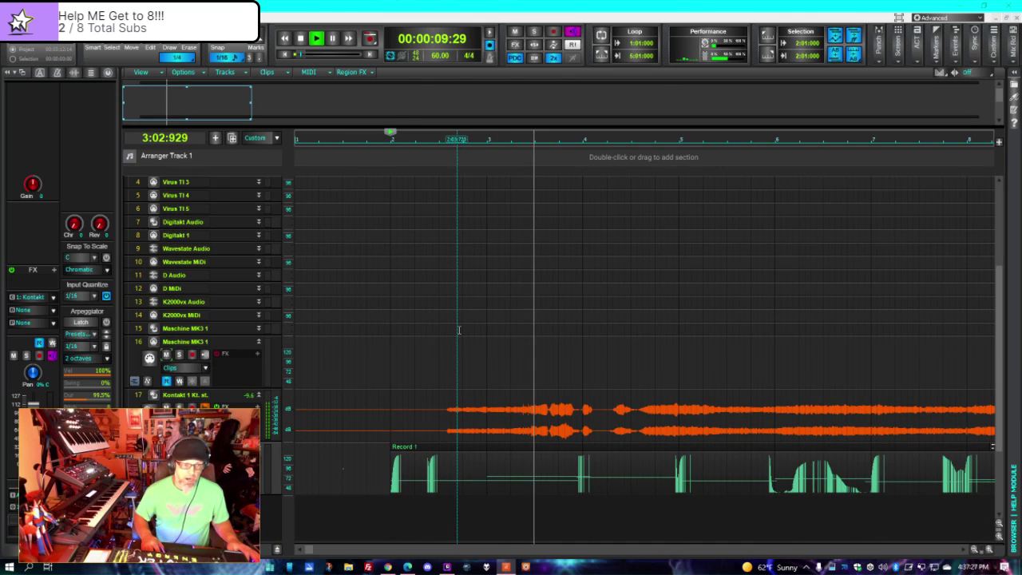
scroll(457, 330, up, 5)
scroll(459, 330, down, 5)
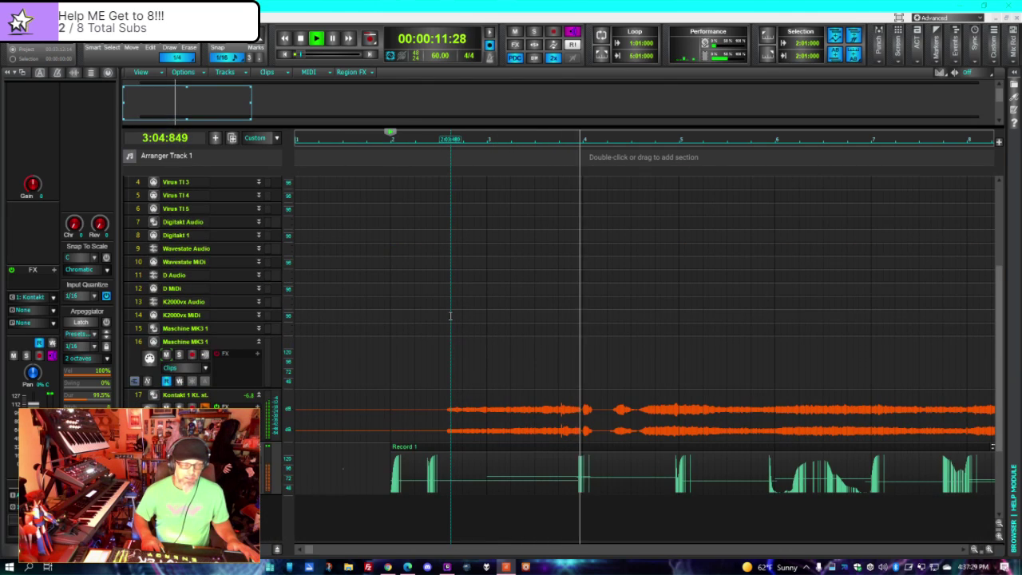
scroll(440, 330, down, 2)
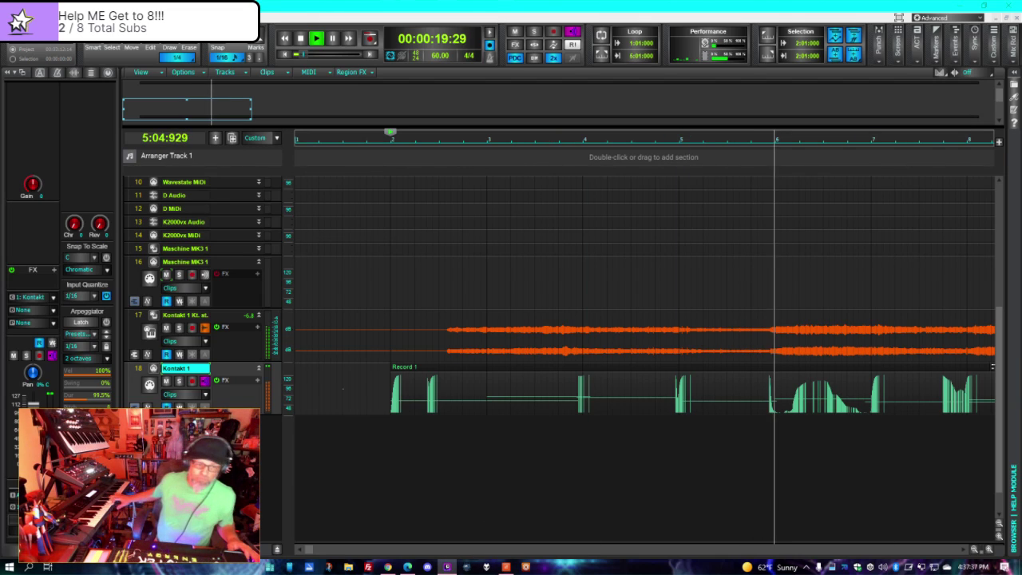
scroll(207, 279, up, 1)
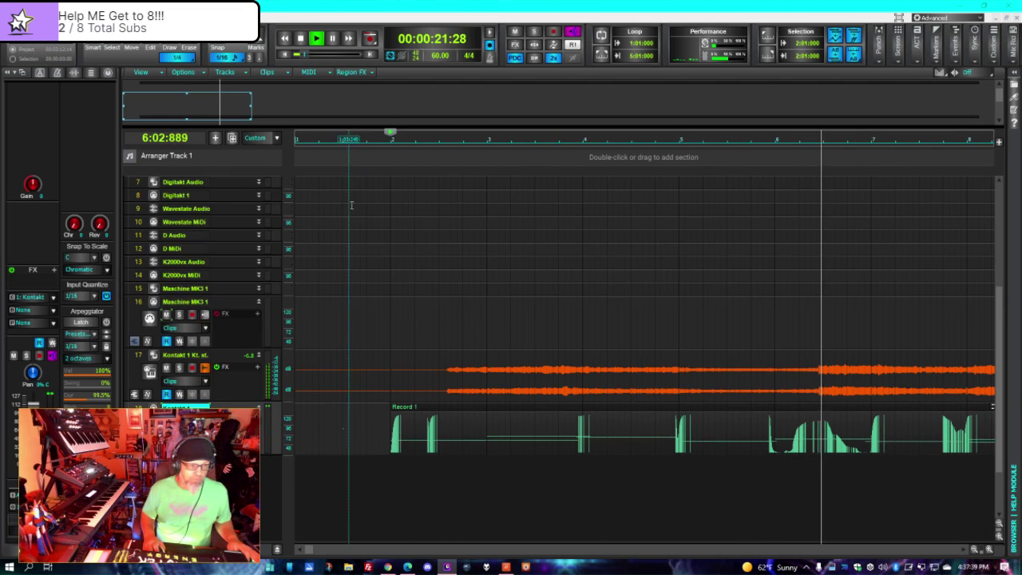
click(204, 314)
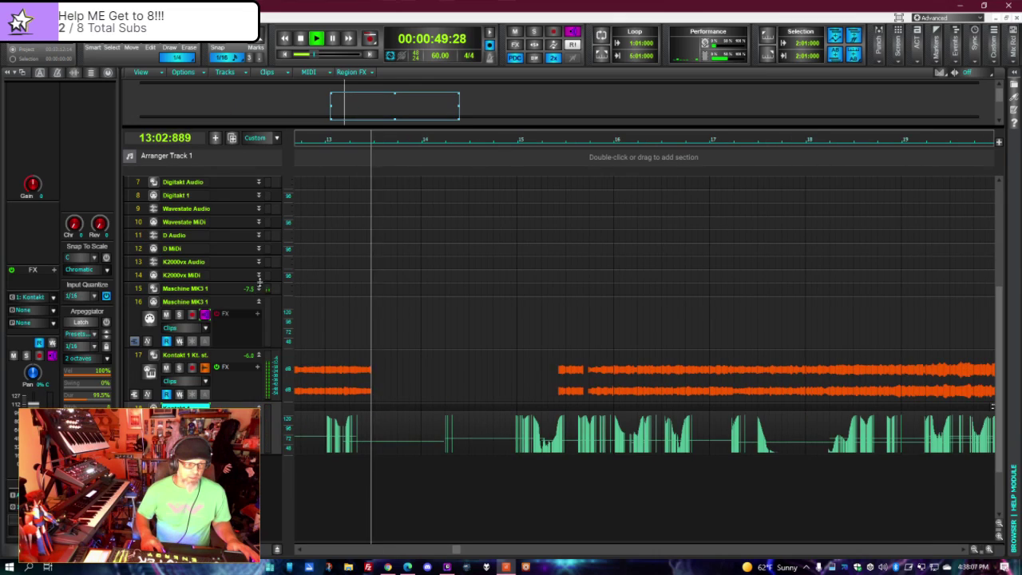
key(space)
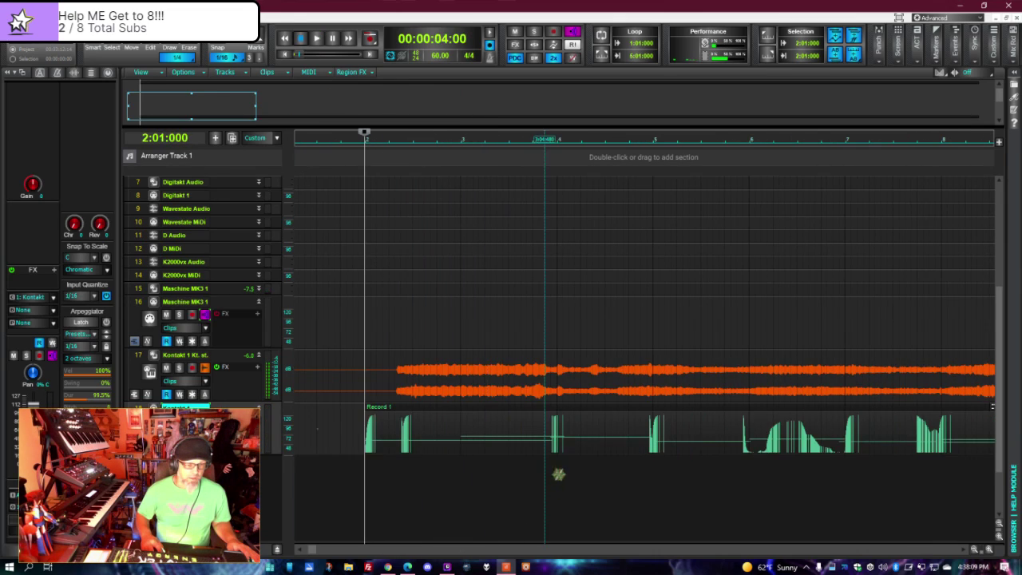
- Copy the Kontakt 1 Record 1 clip to 3:01:000 and move the copy onto track 16, Maschine MK3 1
click(575, 405)
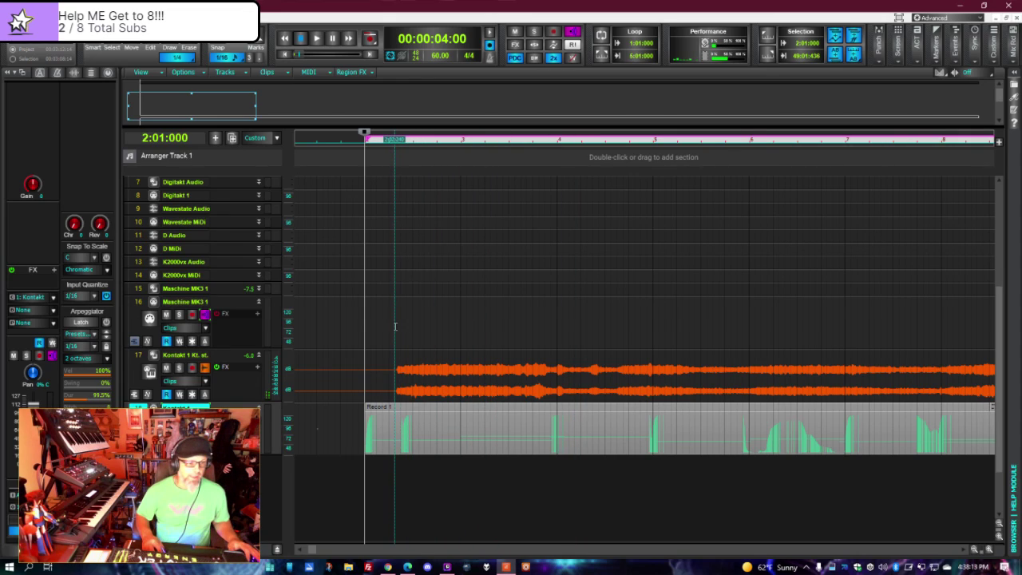
click(460, 328)
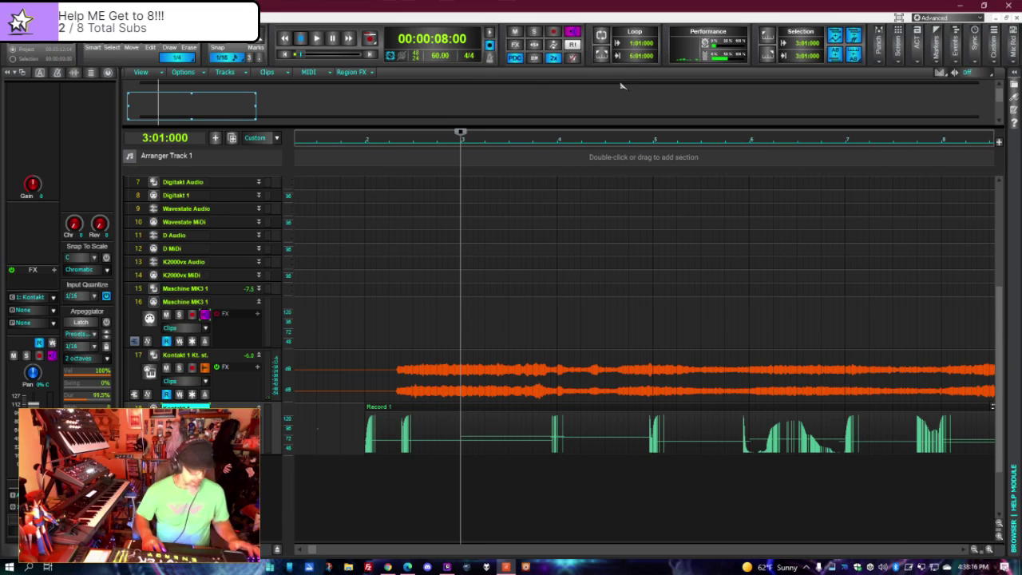
key(ctrl+v)
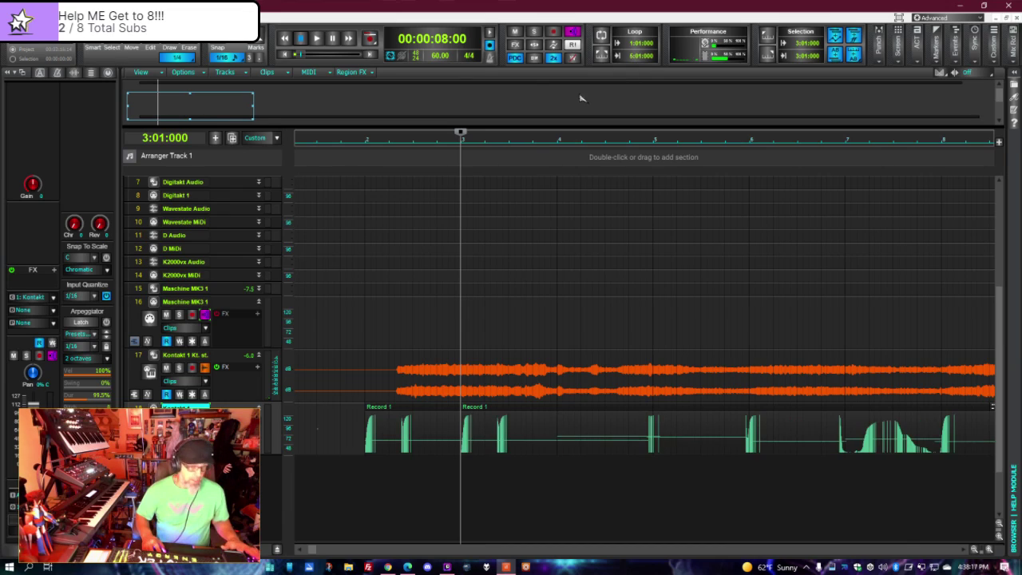
drag(517, 412, 516, 319)
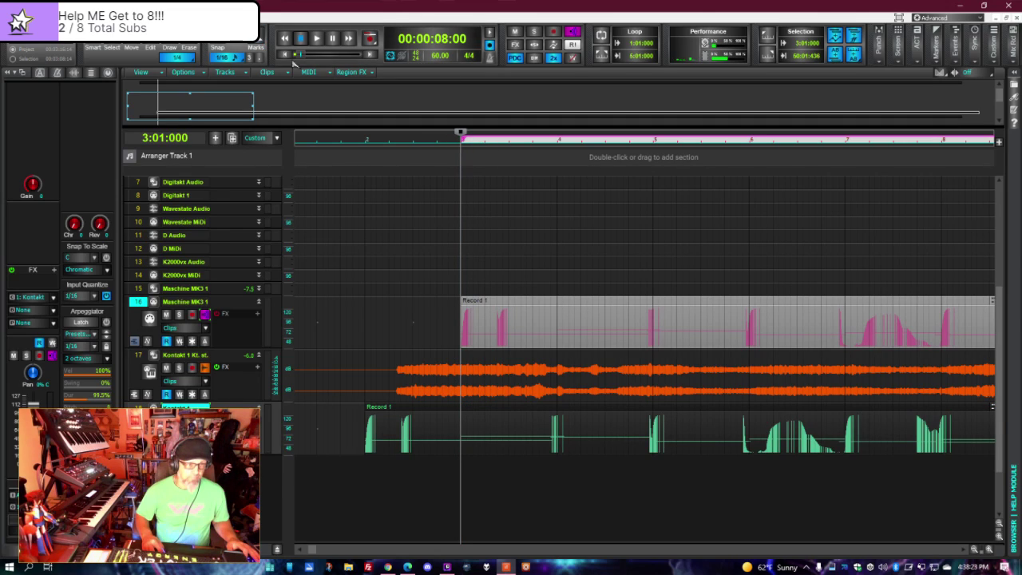
- Audition the project from the beginning two times, stopping playback after each pass
key(w)
key(space)
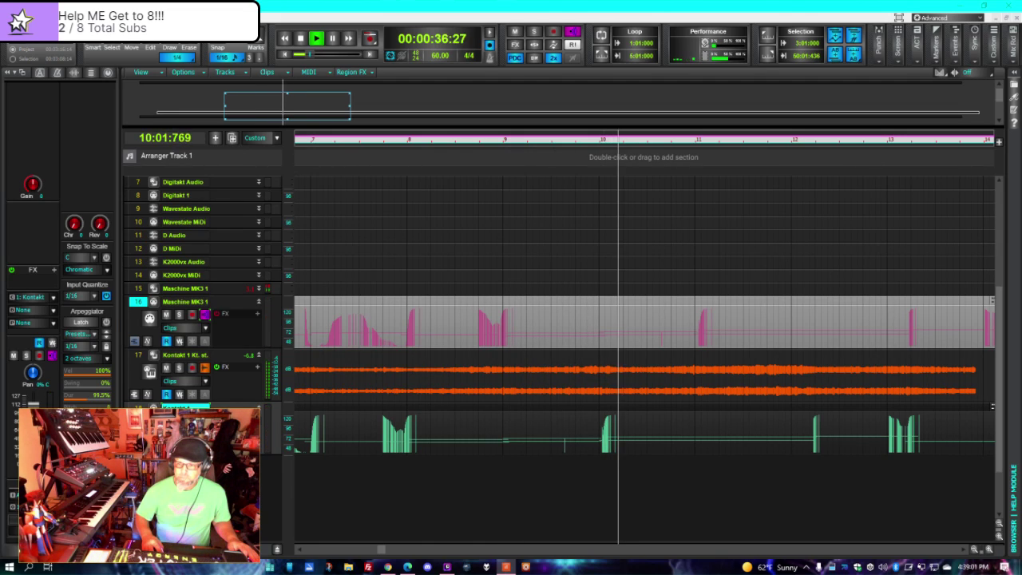
key(space)
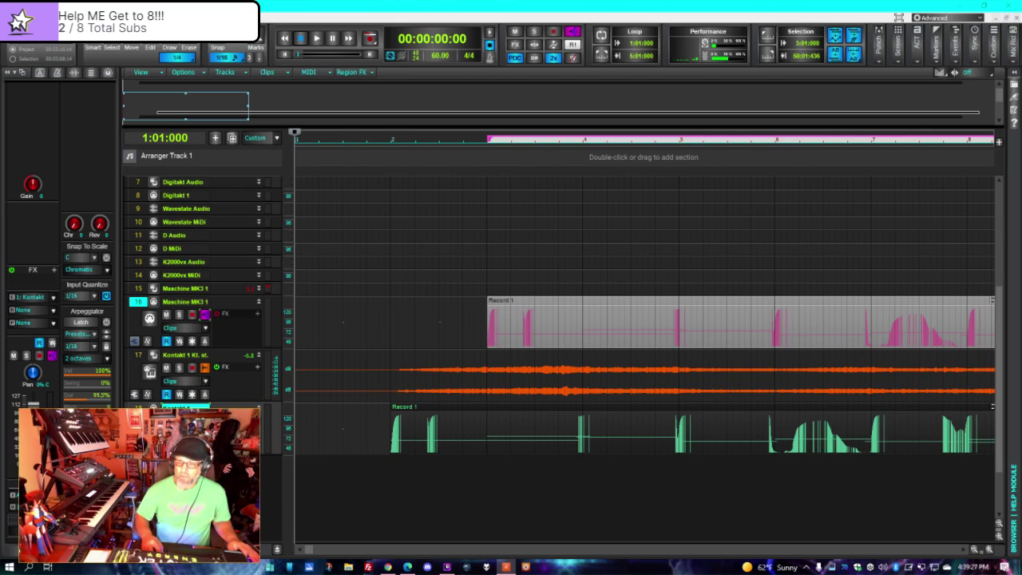
key(space)
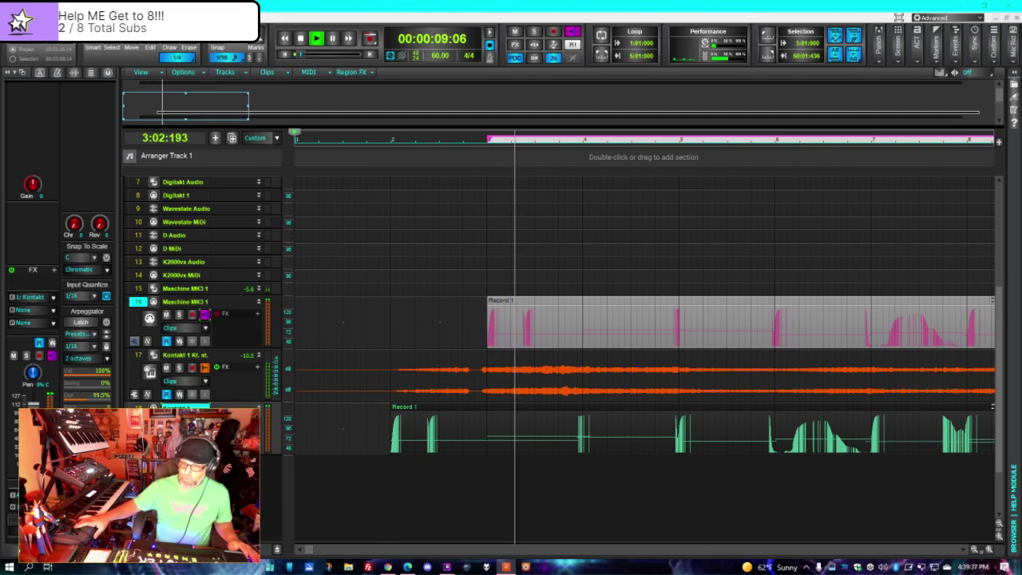
key(space)
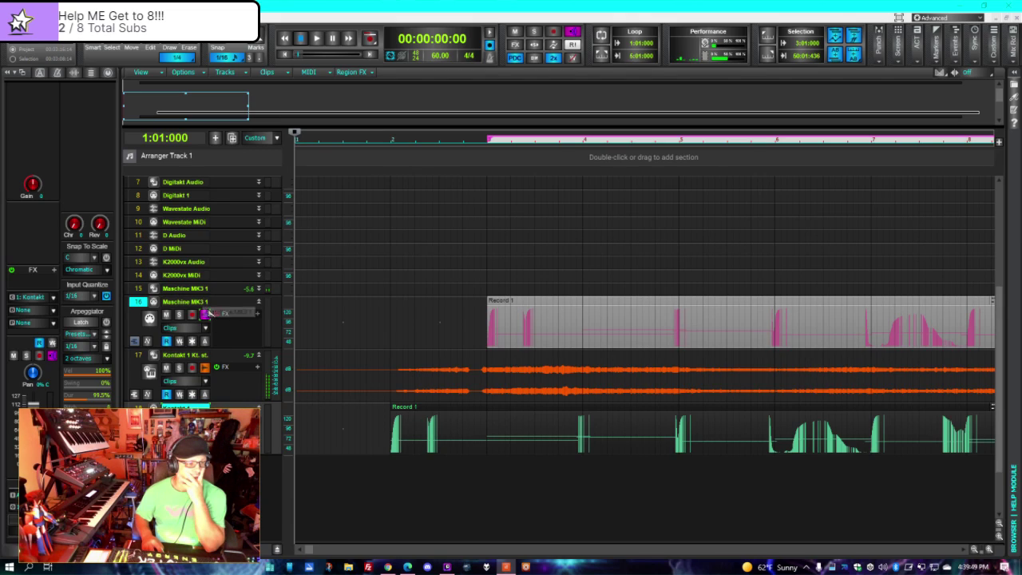
- Turn off input echo on track 16, Maschine MK3 1, and play the project briefly from the start
click(205, 314)
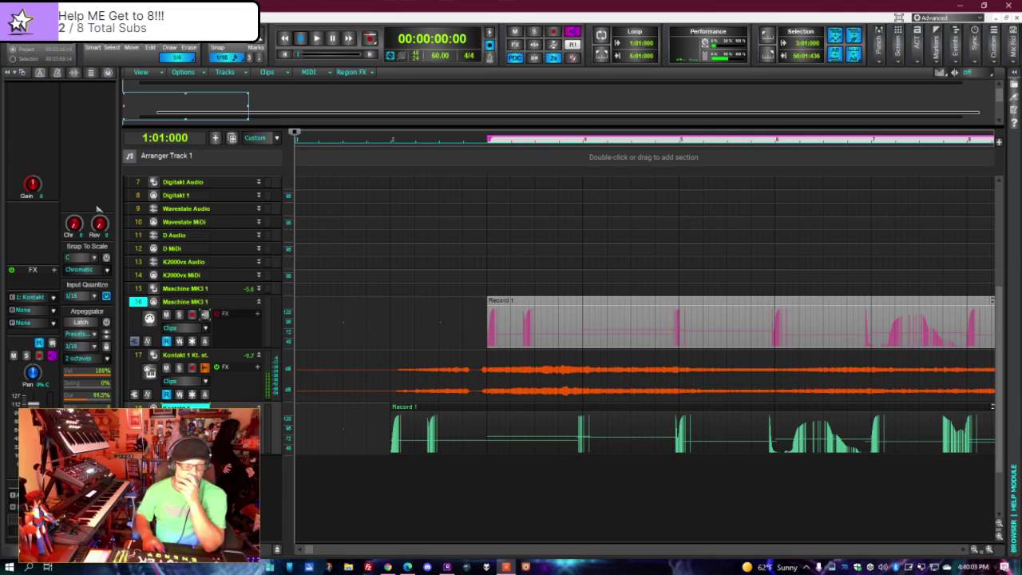
scroll(163, 324, up, 5)
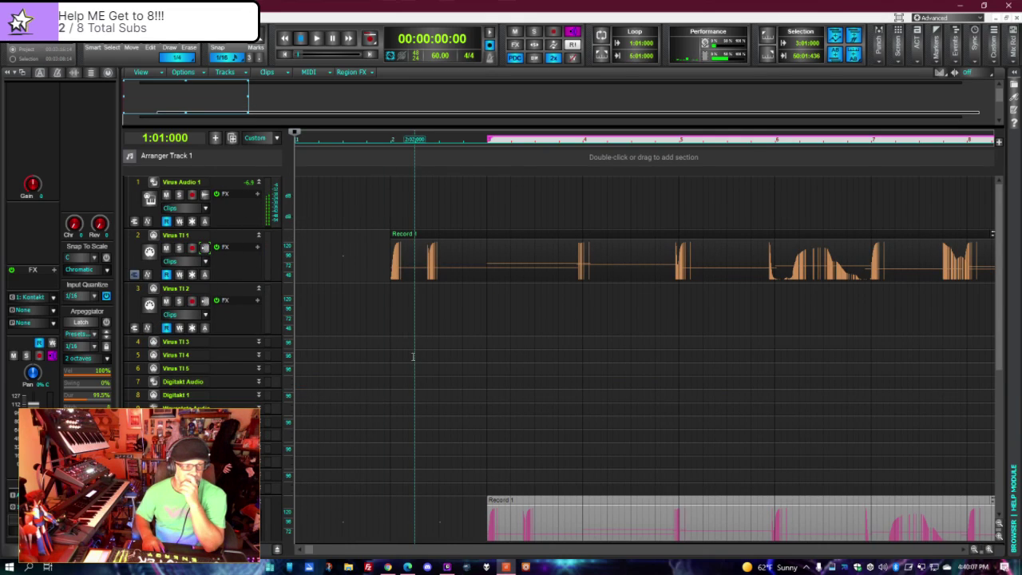
scroll(413, 356, down, 6)
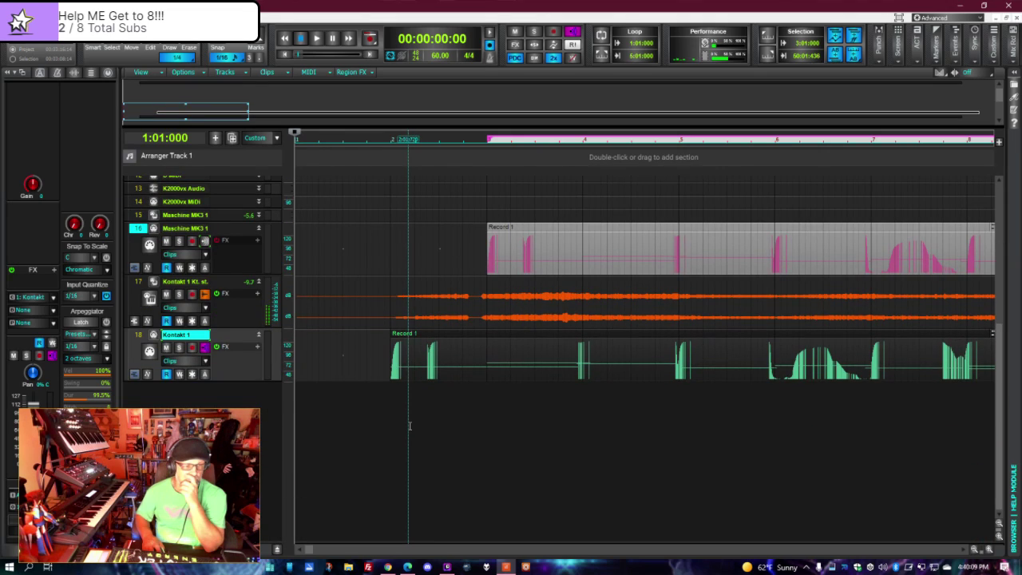
key(space)
key(space)
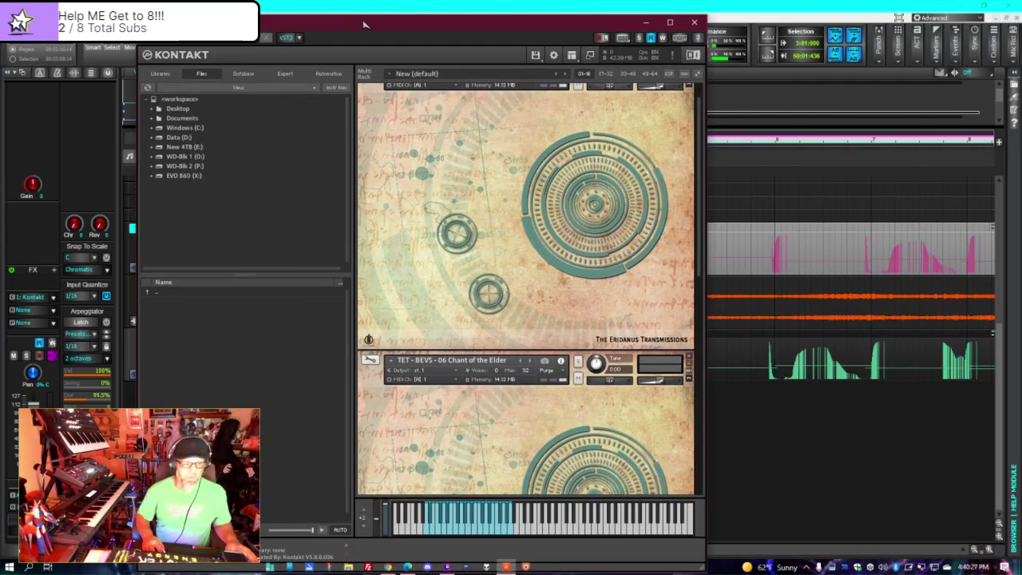
- Look through the Eridanus Transmissions instruments loaded in the Kontakt 1 multi rack
drag(364, 25, 363, 28)
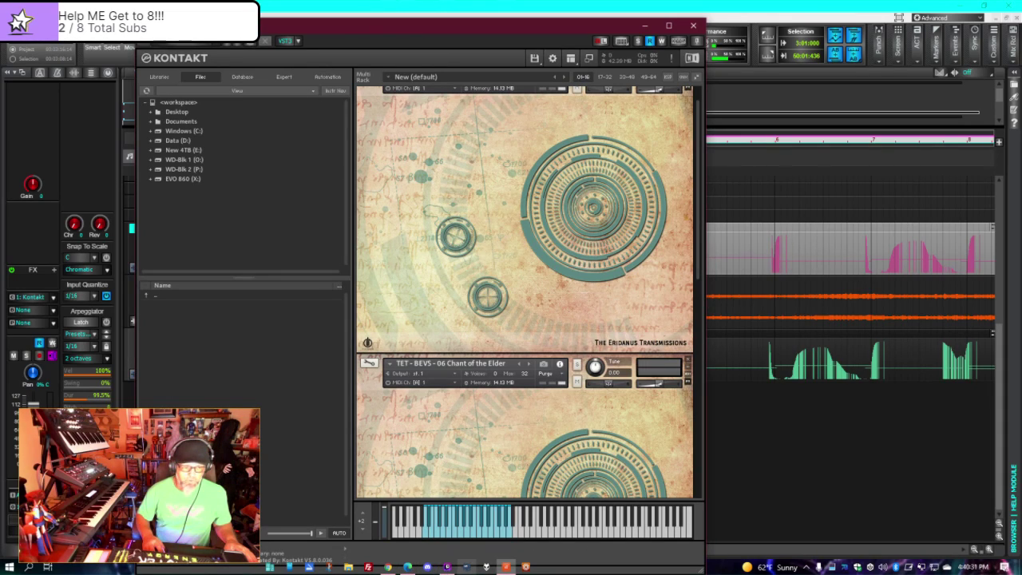
click(447, 567)
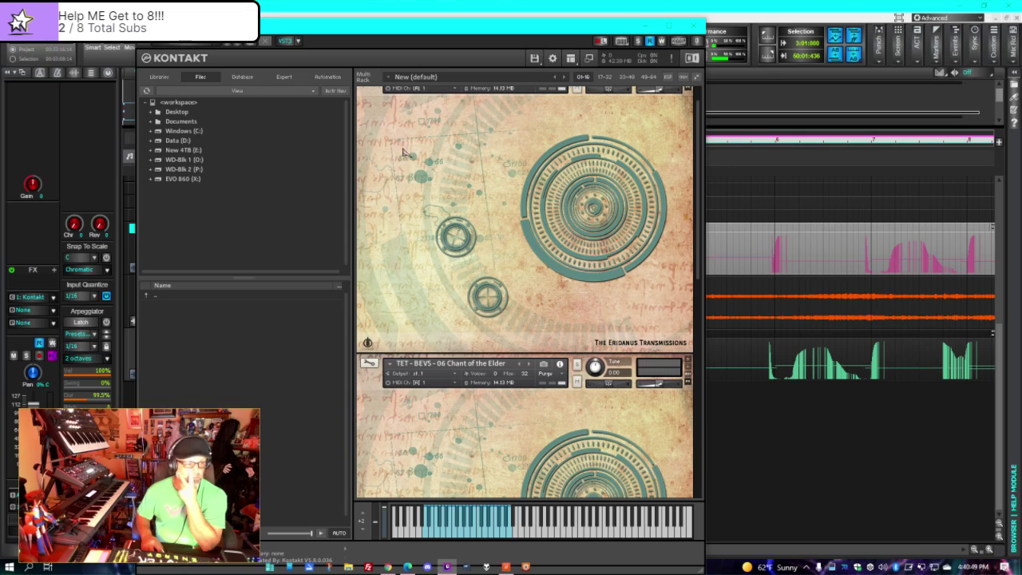
drag(317, 27, 461, 40)
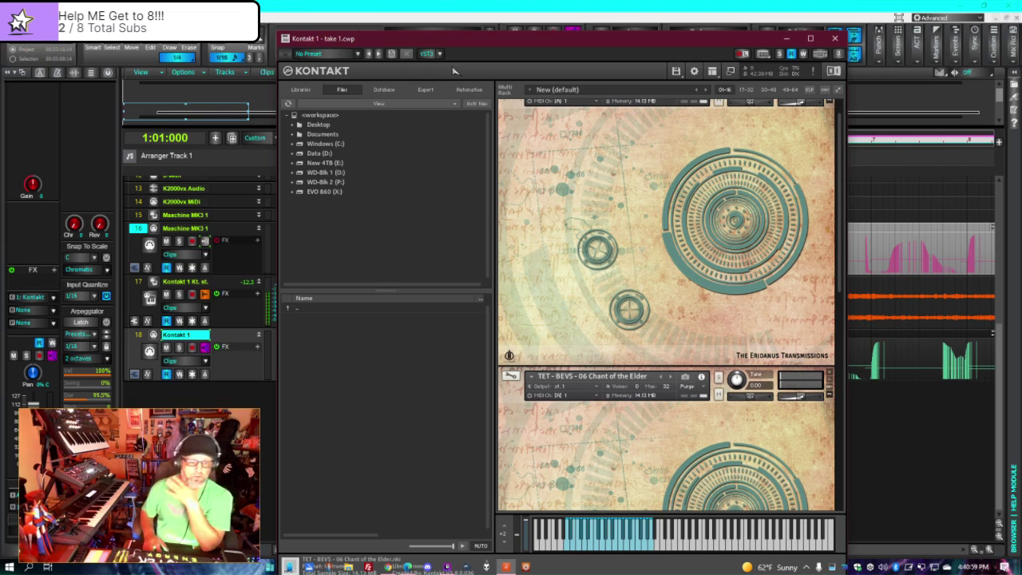
scroll(734, 259, up, 1)
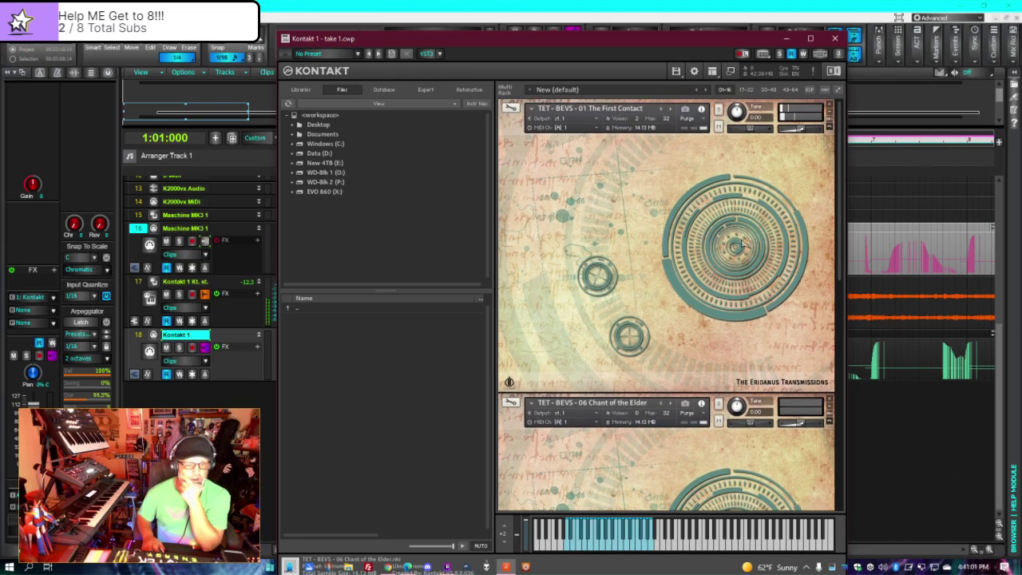
scroll(715, 274, down, 2)
scroll(712, 272, down, 4)
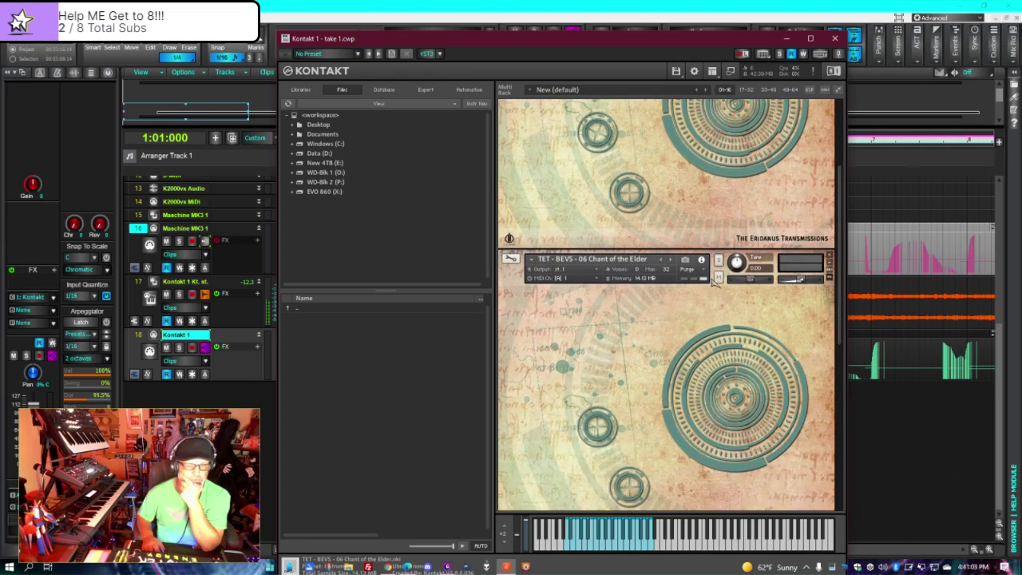
scroll(699, 359, down, 2)
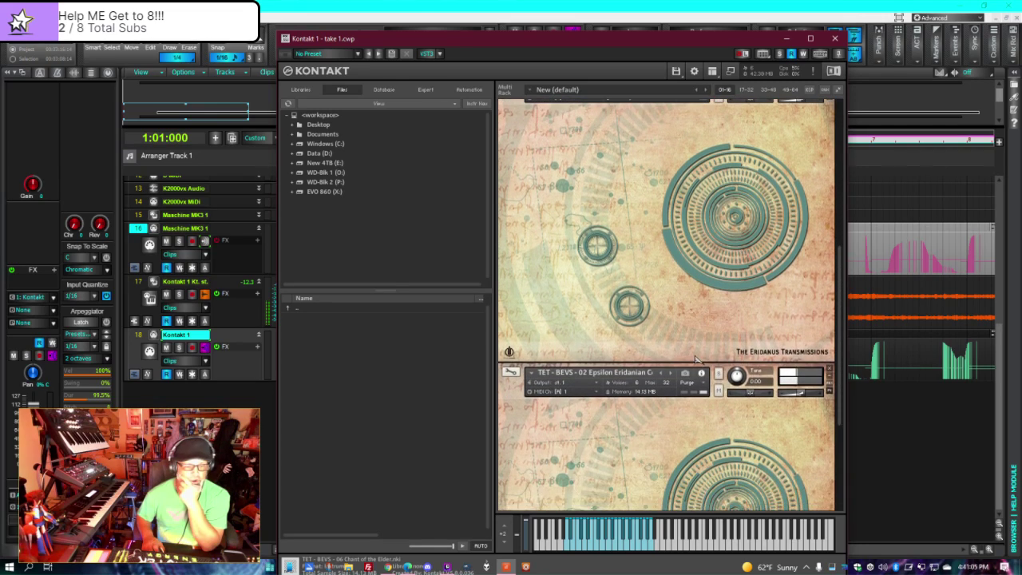
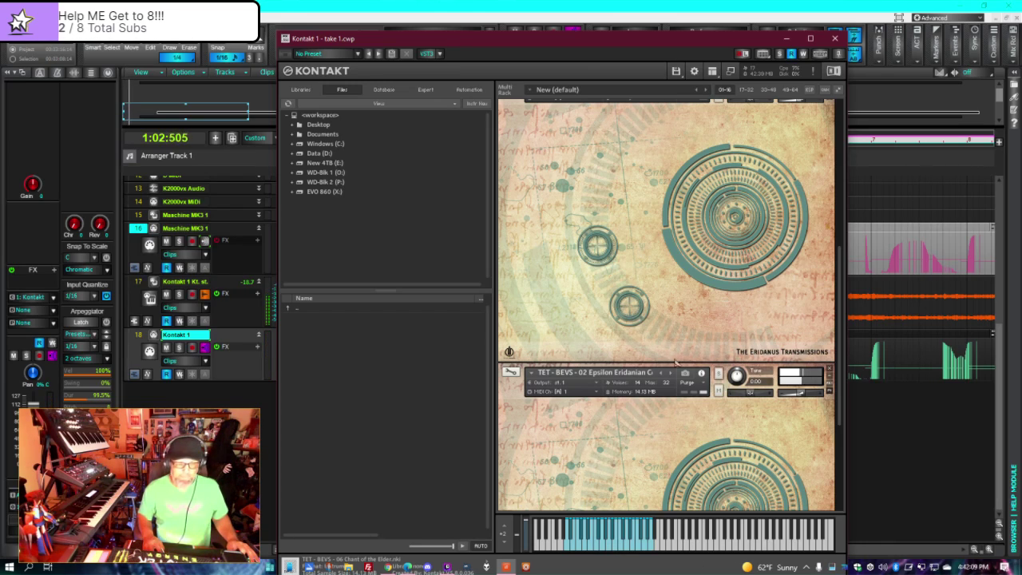
- Play the project from the start, move the Kontakt window clear of the tracks during playback, and stop
key(space)
drag(390, 42, 517, 189)
key(space)
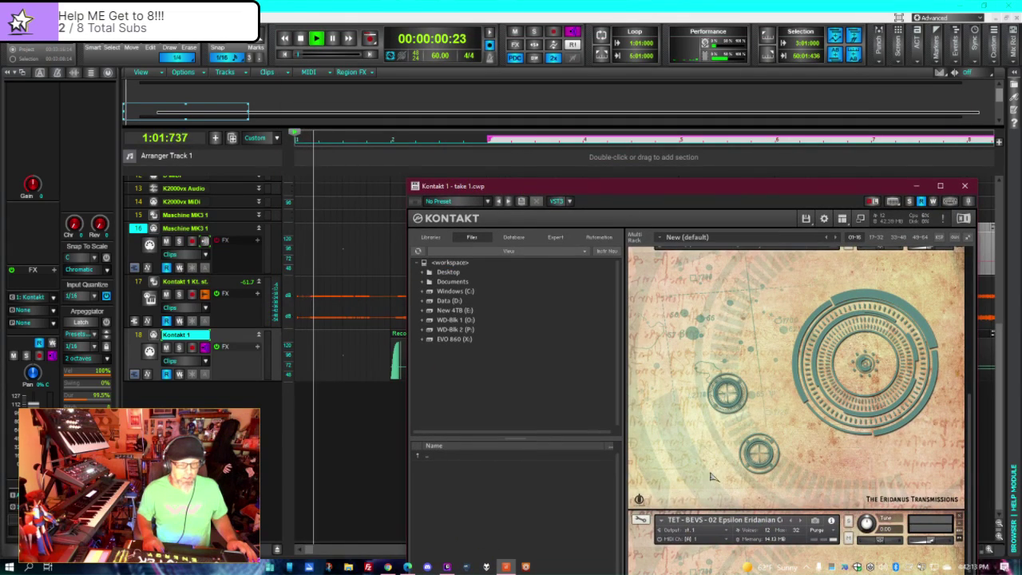
key(super+Up)
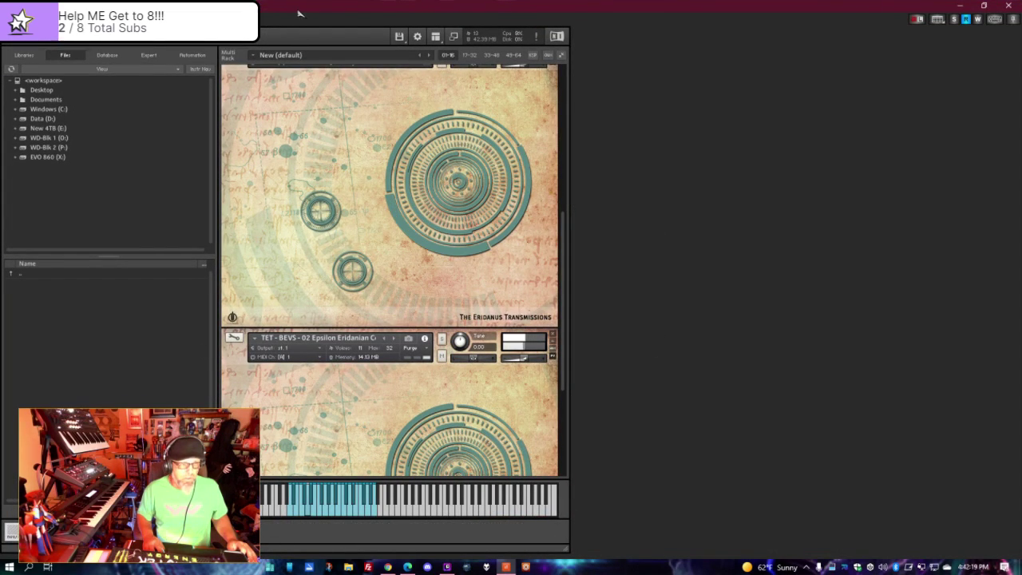
click(984, 6)
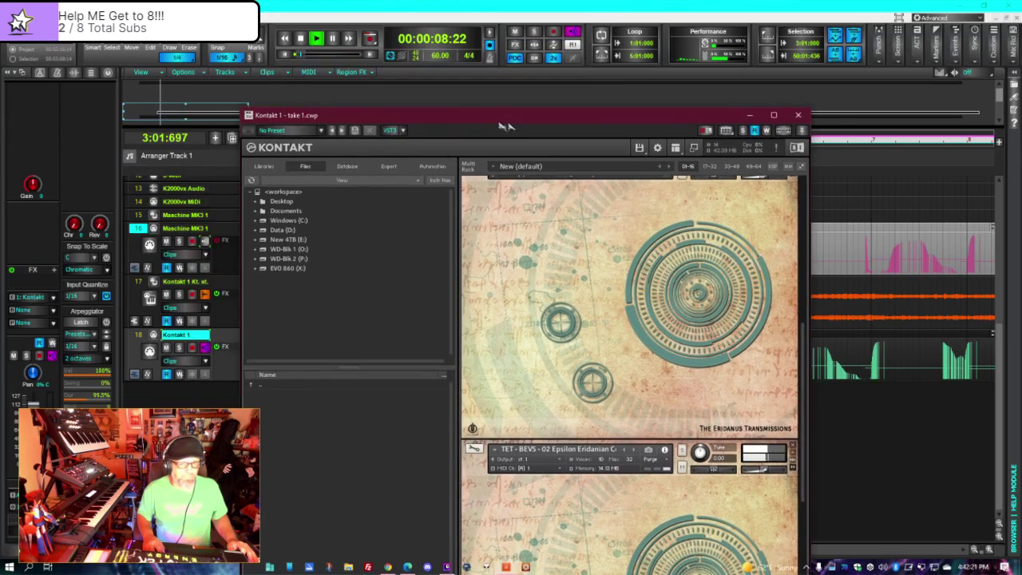
drag(343, 110, 479, 69)
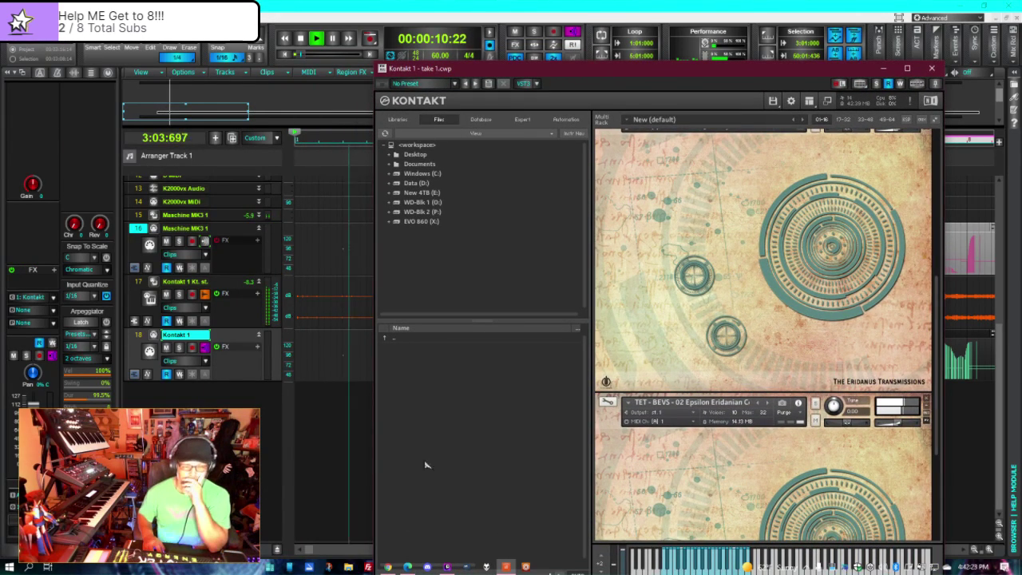
click(448, 568)
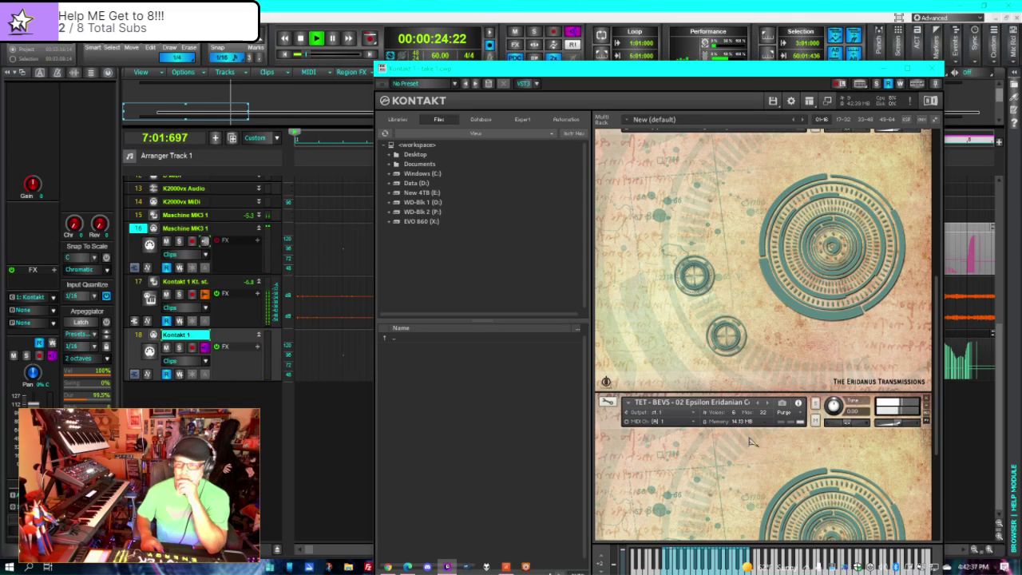
drag(693, 73, 1021, 74)
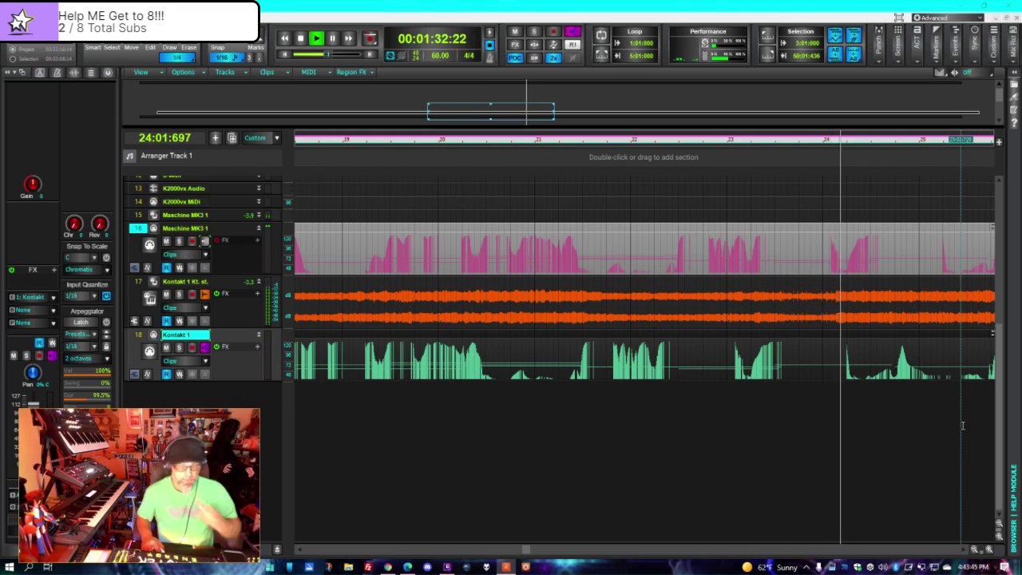
key(space)
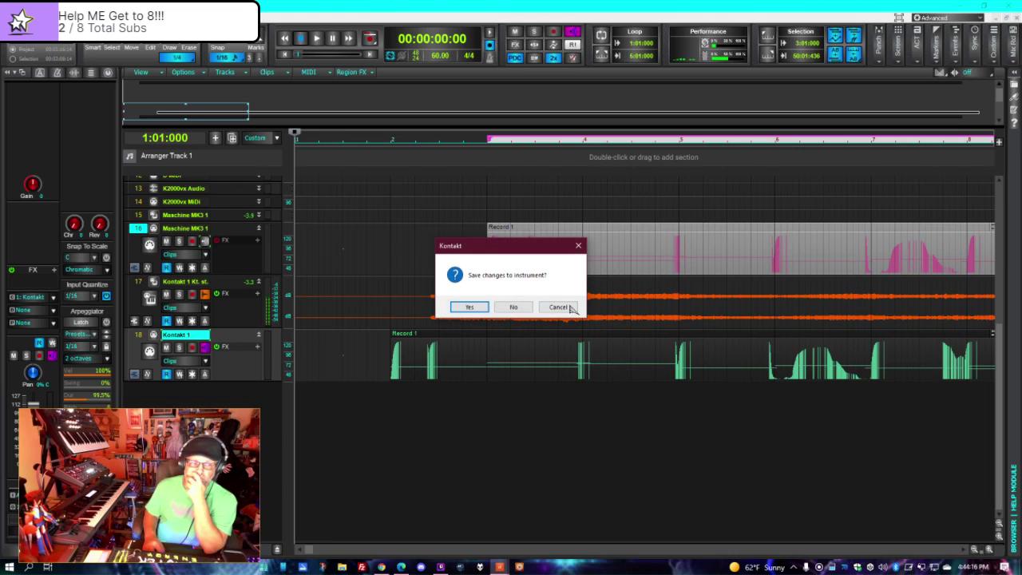
- Decline saving the changes to the Kontakt instrument and play the project from the start
click(516, 307)
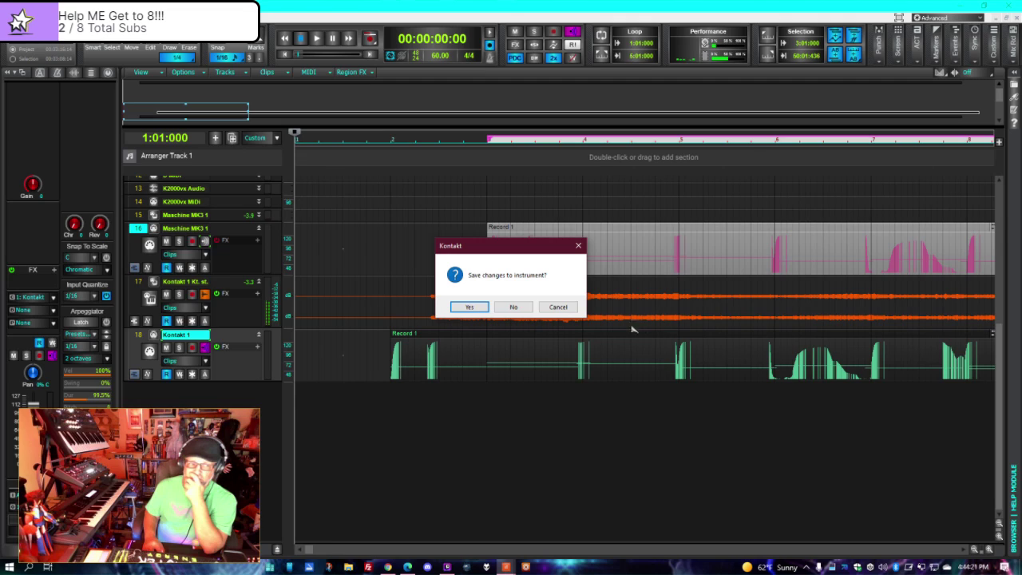
click(515, 307)
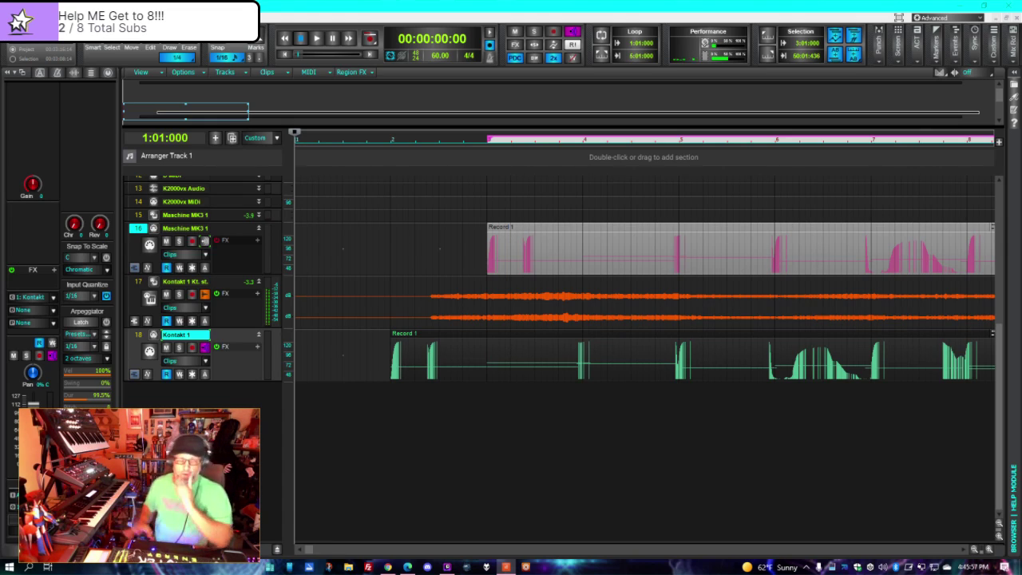
key(space)
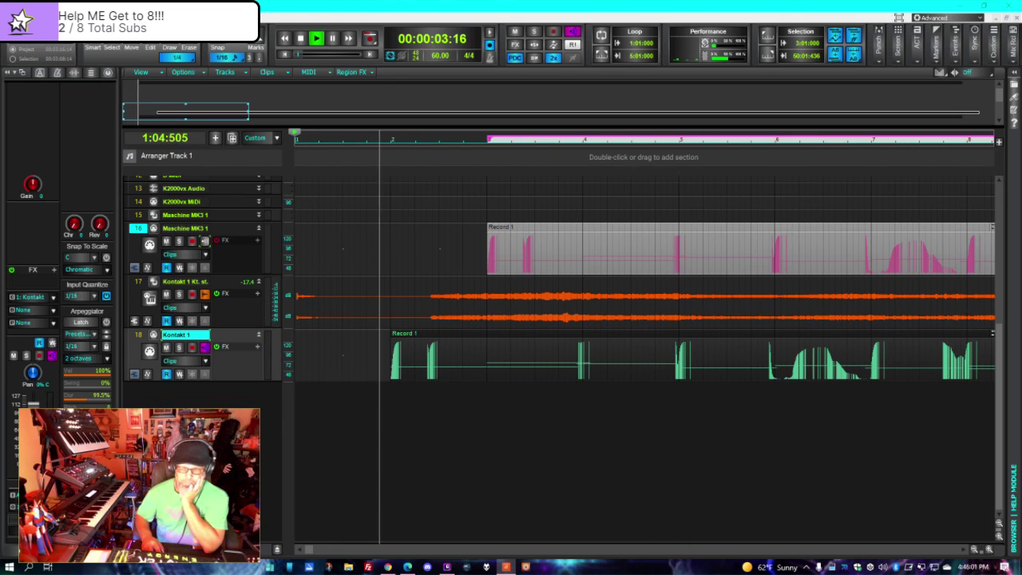
scroll(259, 387, up, 3)
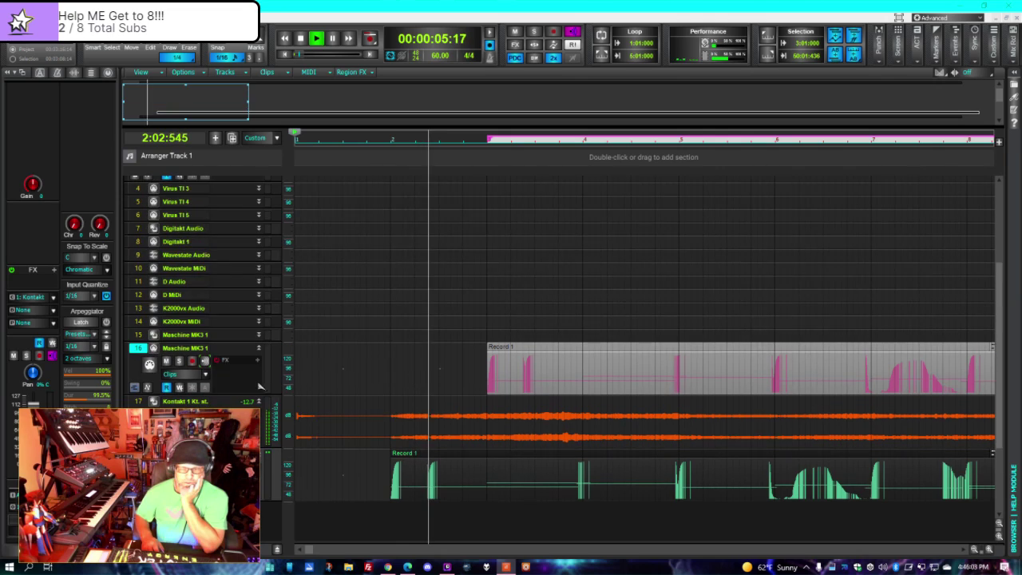
scroll(259, 386, up, 3)
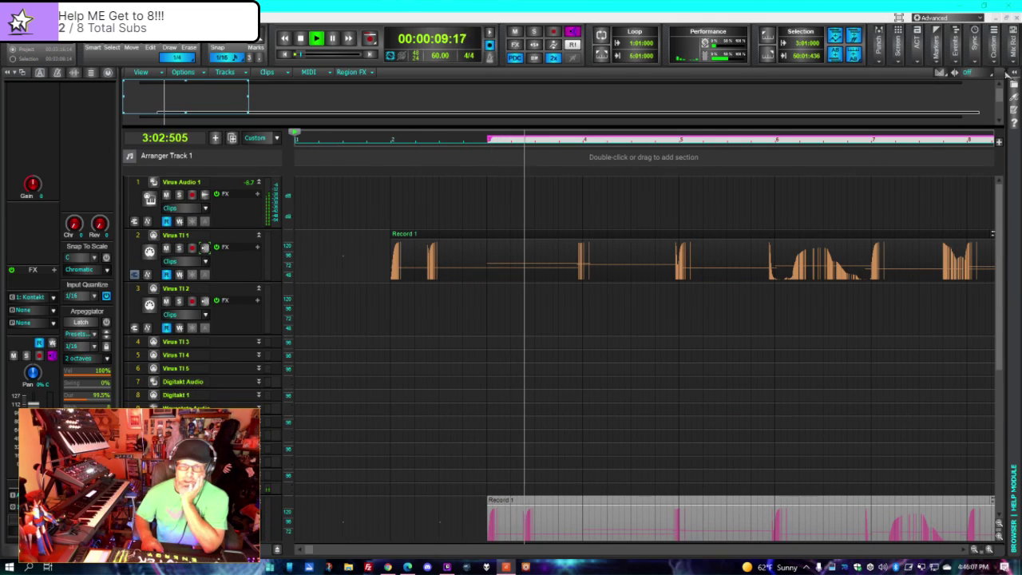
- Replace the second Kontakt entry in the project notes with "TET - BEVS - 03 Ritual of Theta Eridani"
click(1012, 96)
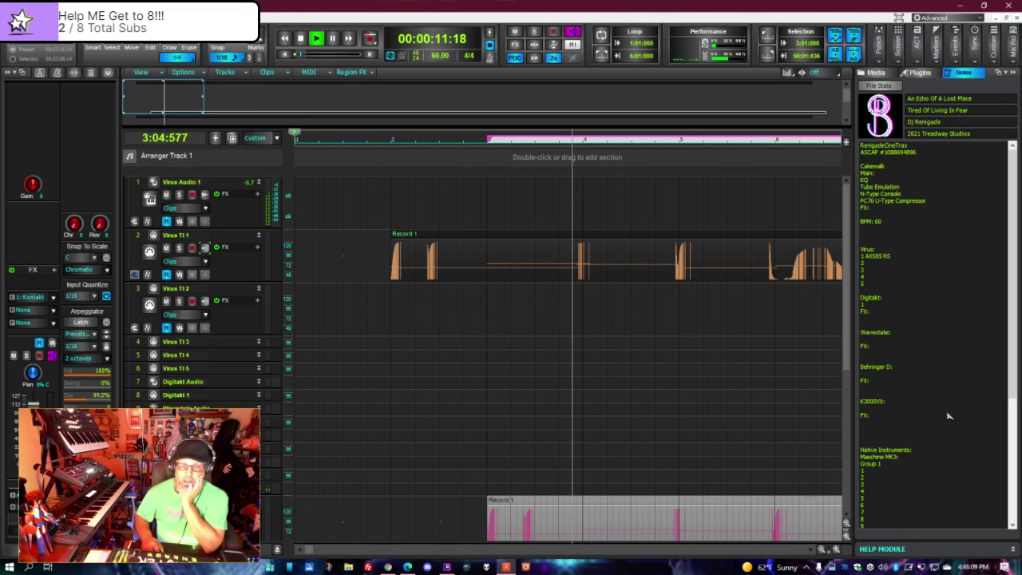
scroll(946, 419, down, 5)
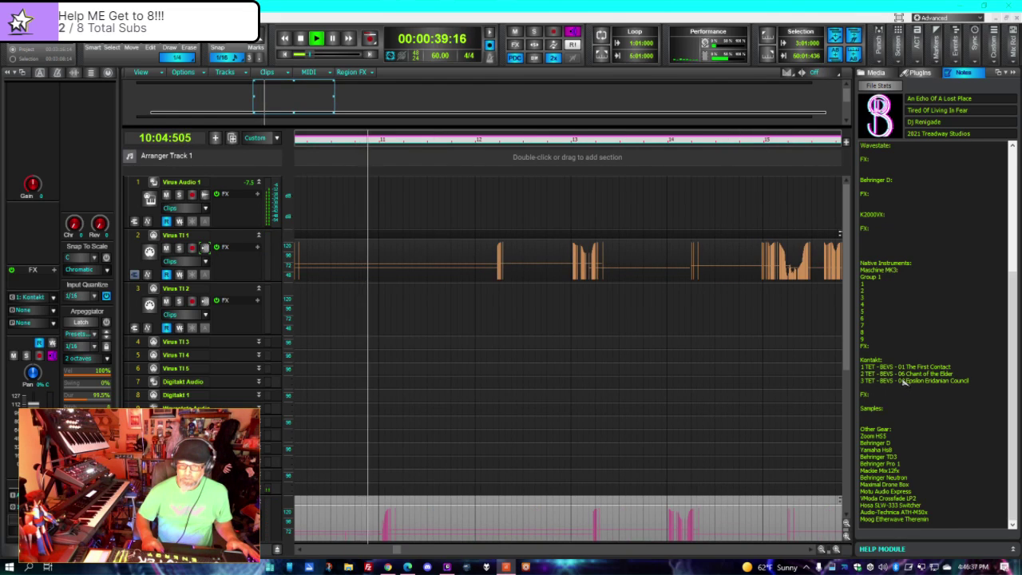
click(935, 462)
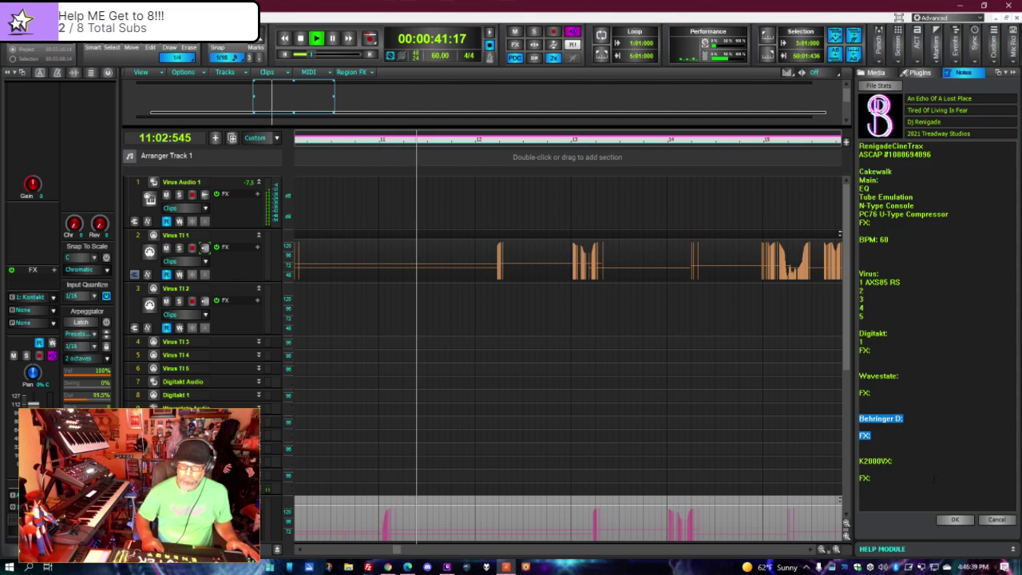
scroll(935, 462, down, 5)
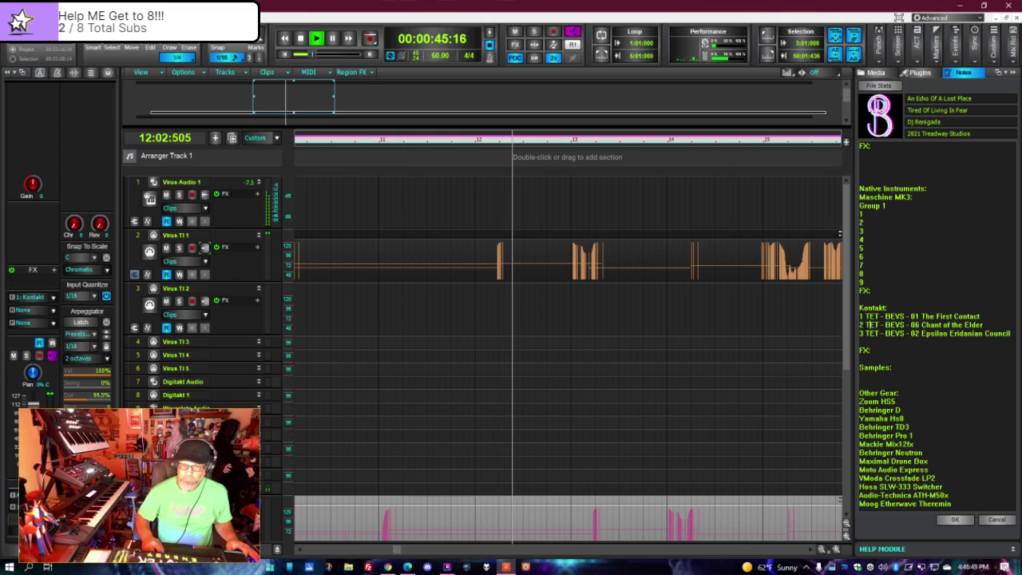
drag(866, 325, 982, 325)
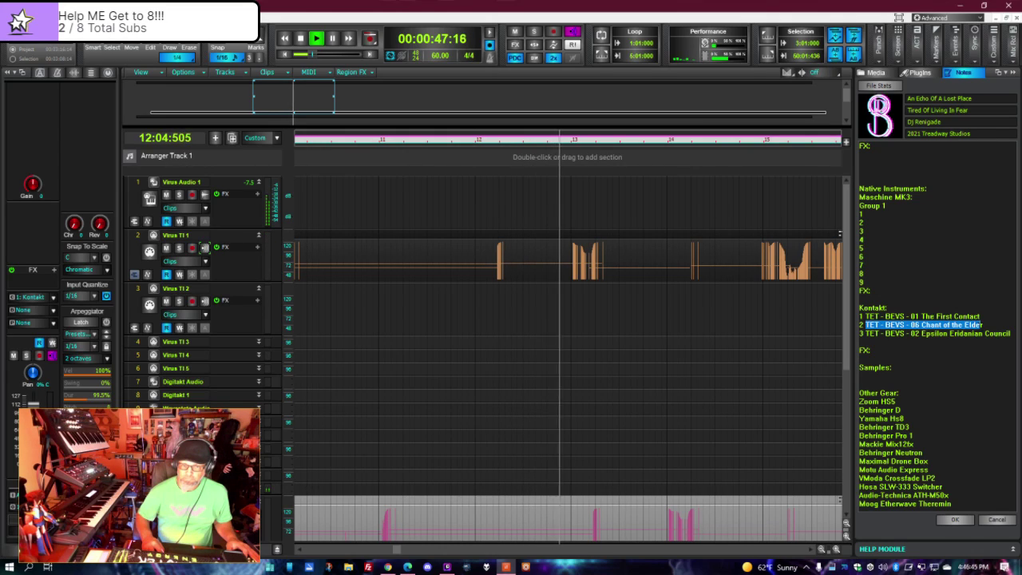
text(TET - BEVS - 03 Ritual of Theta Eridani)
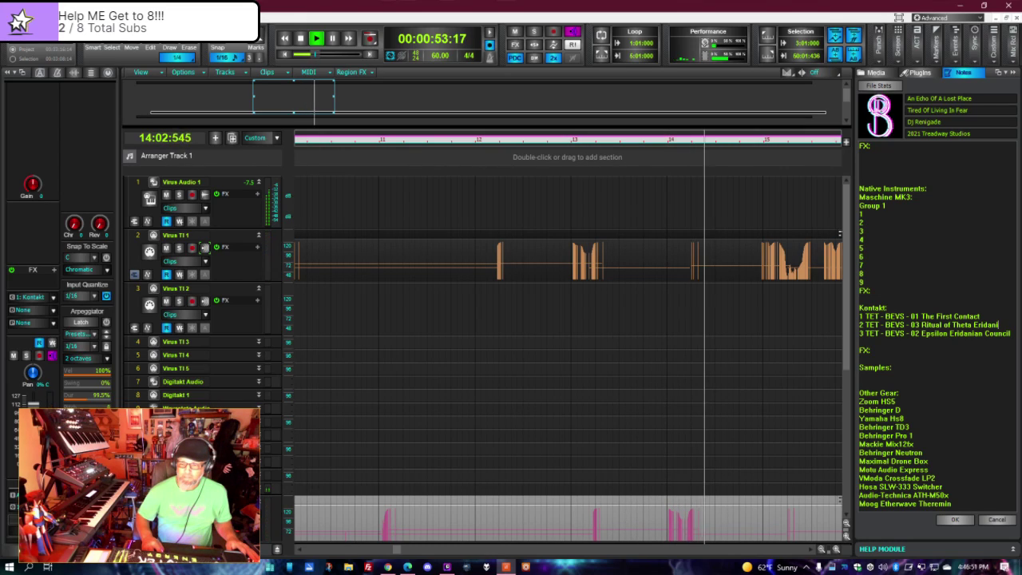
key(Return)
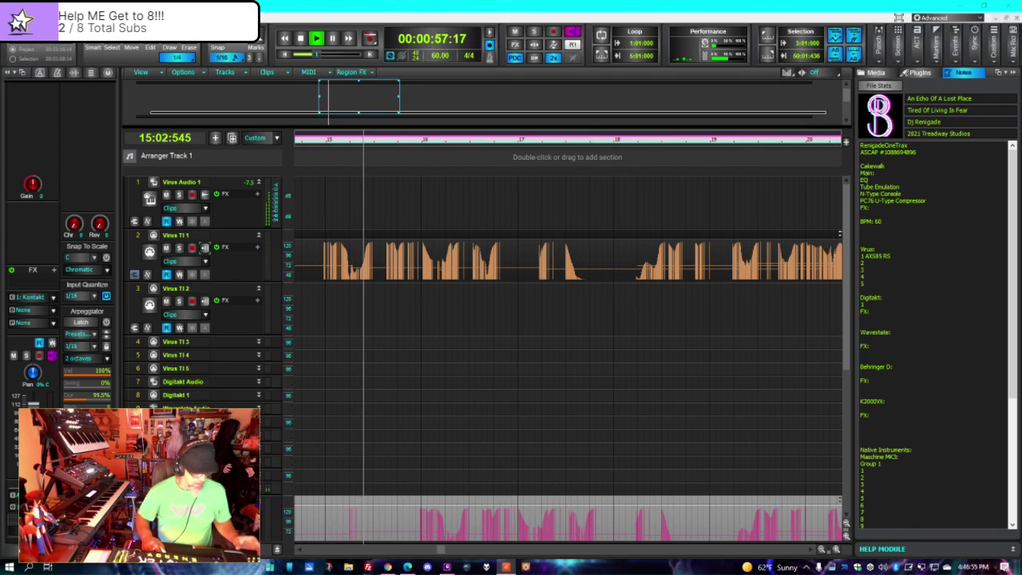
- Replace the third Kontakt entry in the project notes with "TET - BEVS - 06 Chant of the Elder" and save the project
click(947, 376)
key(ctrl+a)
click(910, 428)
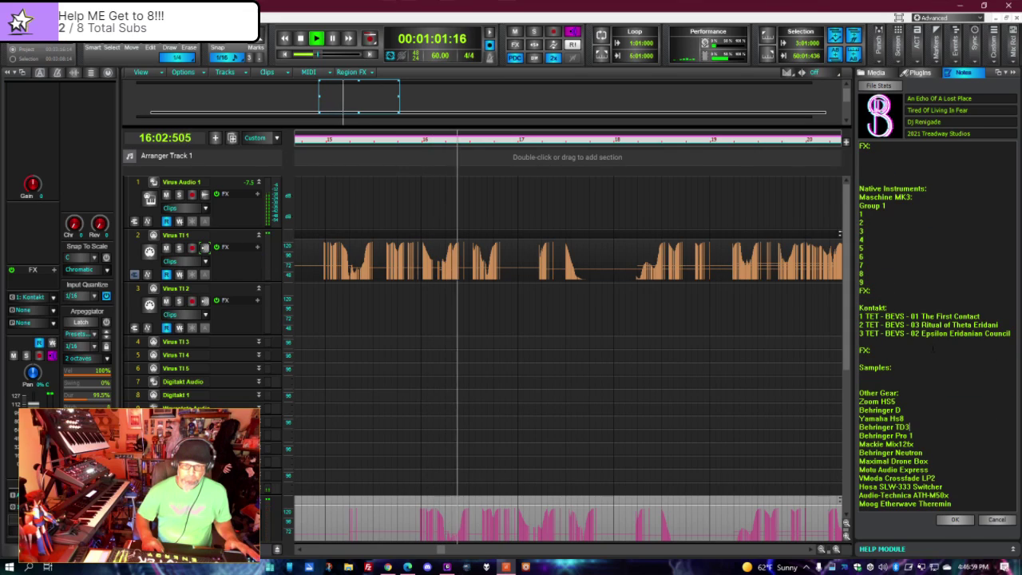
mouse_move(864, 334)
mouse_down()
mouse_move(998, 325)
mouse_move(1012, 334)
mouse_move(869, 333)
mouse_up()
click(1012, 334)
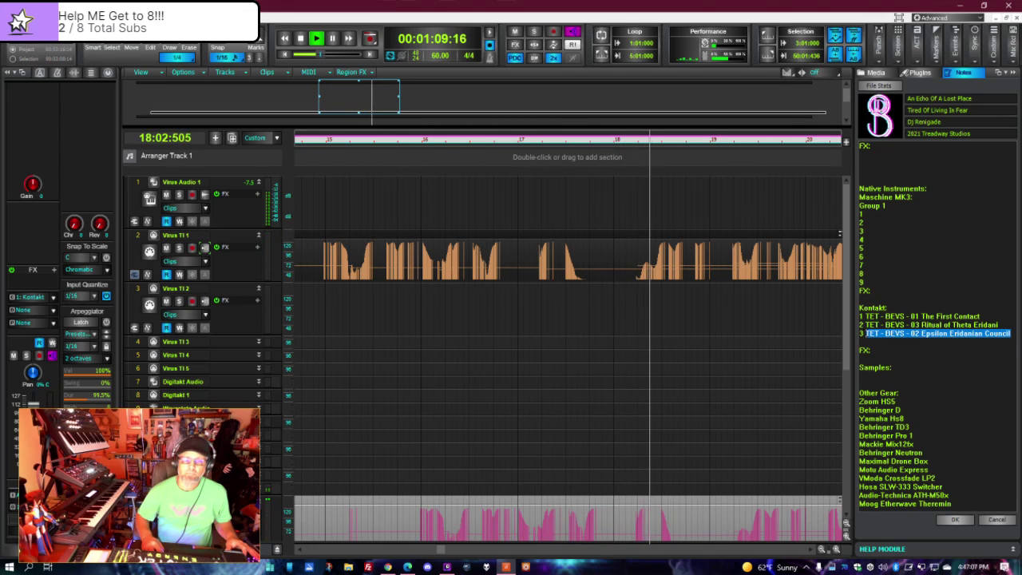
text(ET - BEVS - 06 Chant of the Elder)
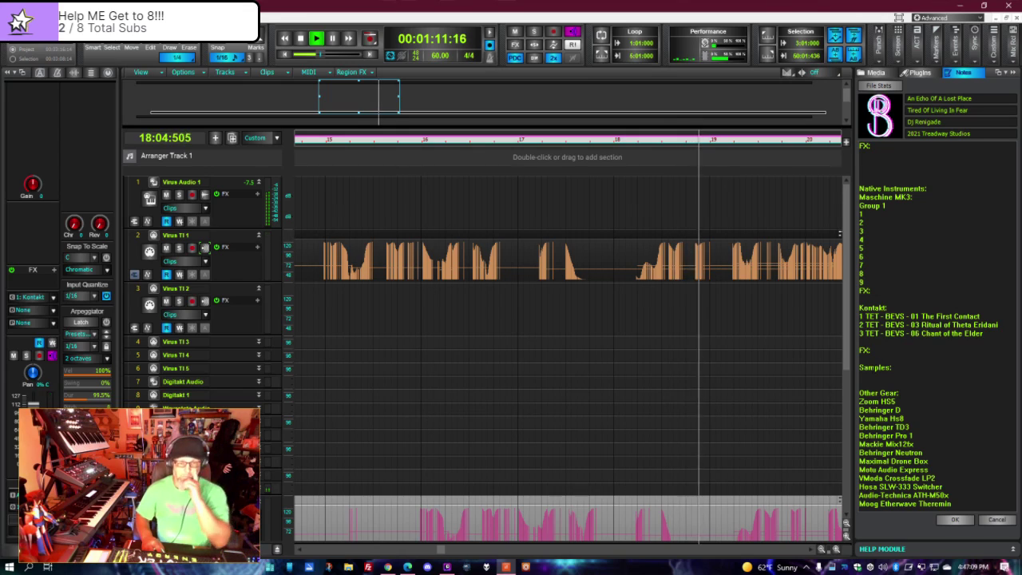
click(957, 523)
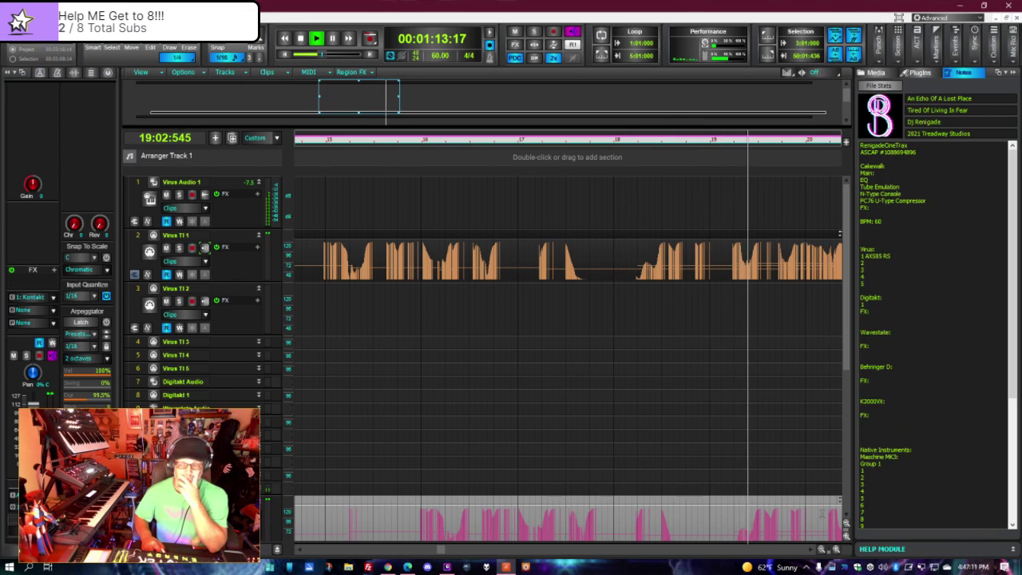
key(alt+f)
key(s)
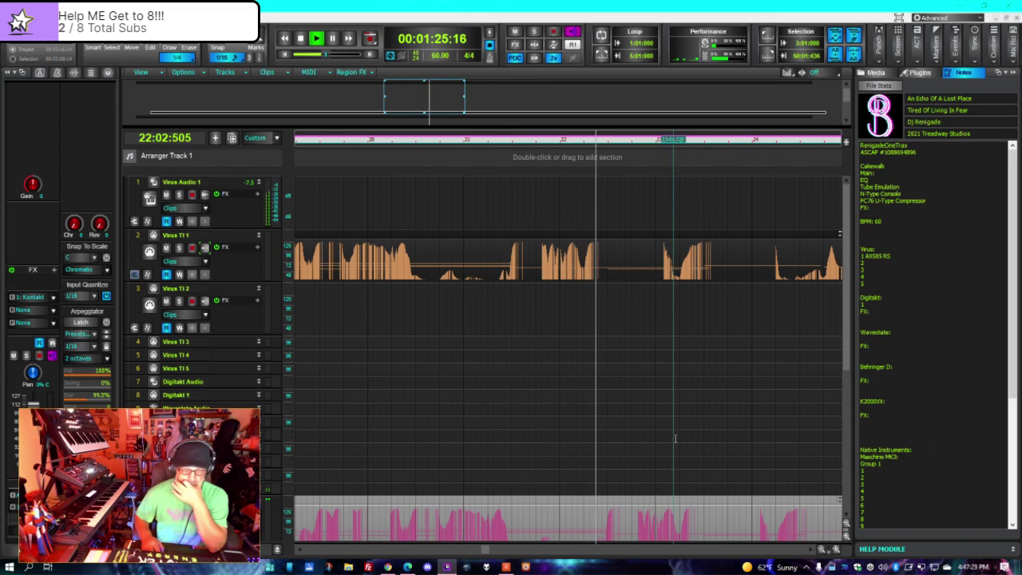
scroll(674, 442, down, 5)
scroll(678, 444, up, 5)
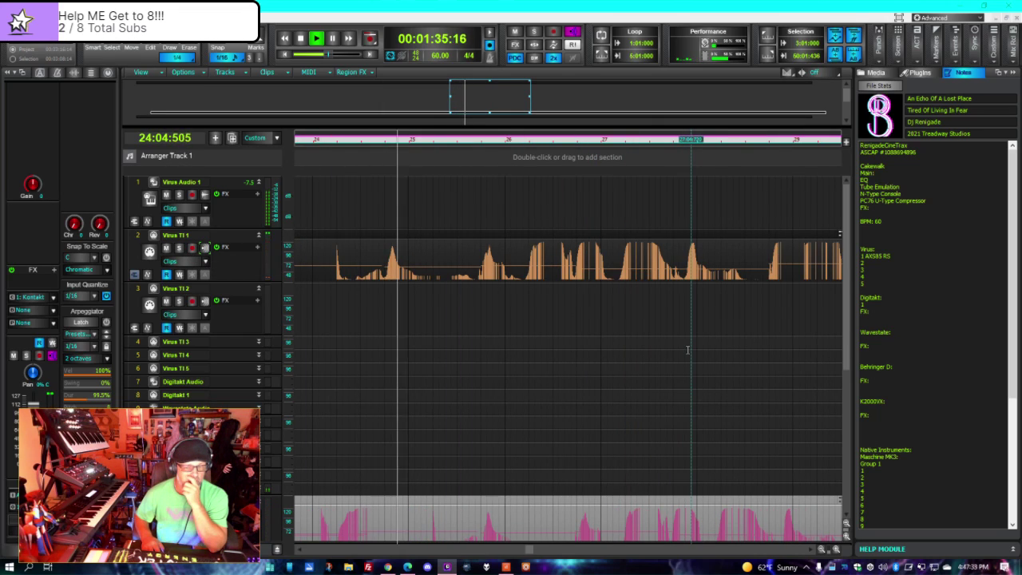
scroll(228, 372, down, 5)
scroll(231, 371, down, 3)
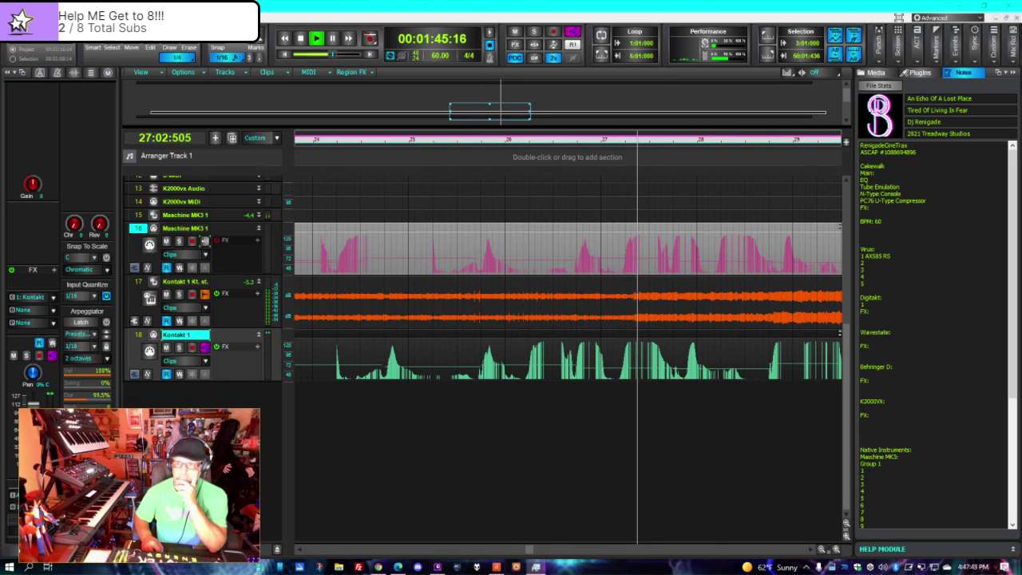
- Switch to Task Manager, set the priority of the Cakewalk.exe process to High, and minimize the window again
click(537, 567)
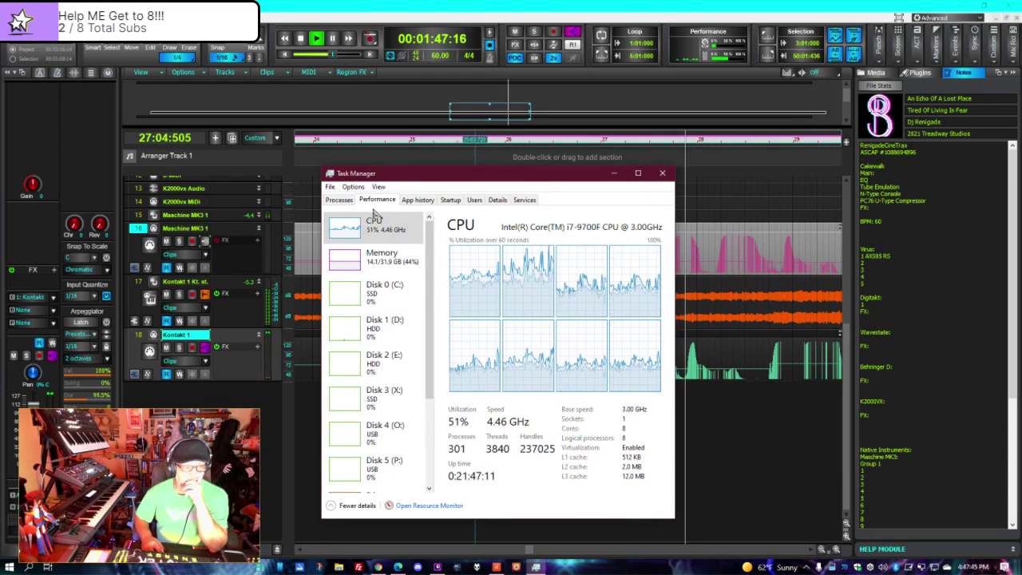
click(334, 199)
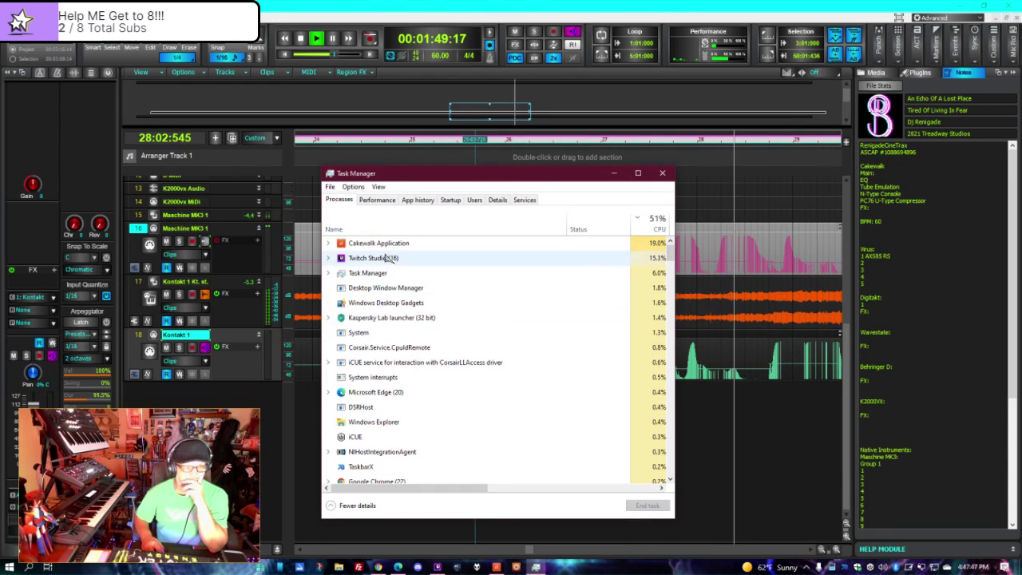
double_click(384, 244)
right_click(396, 244)
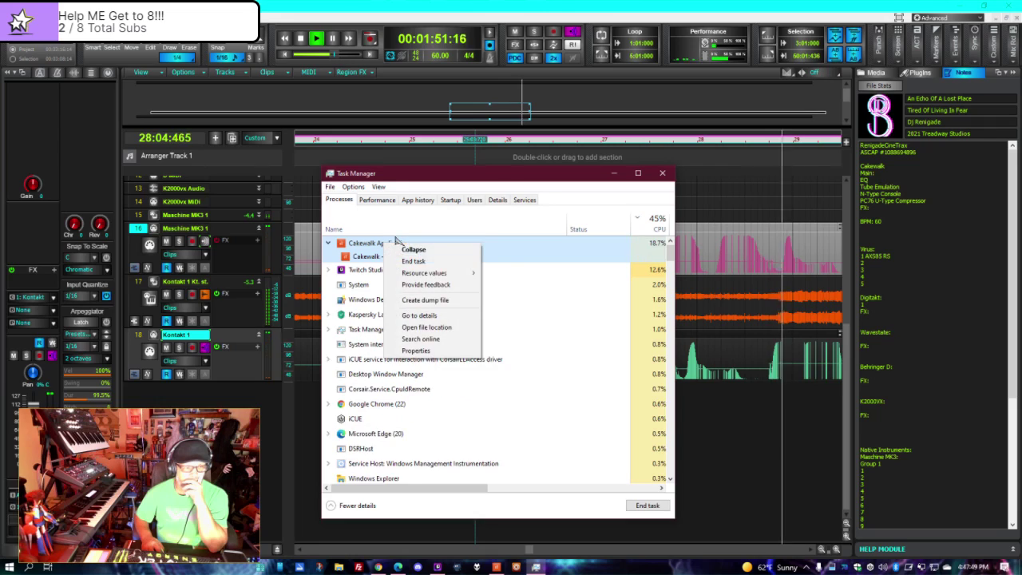
click(421, 316)
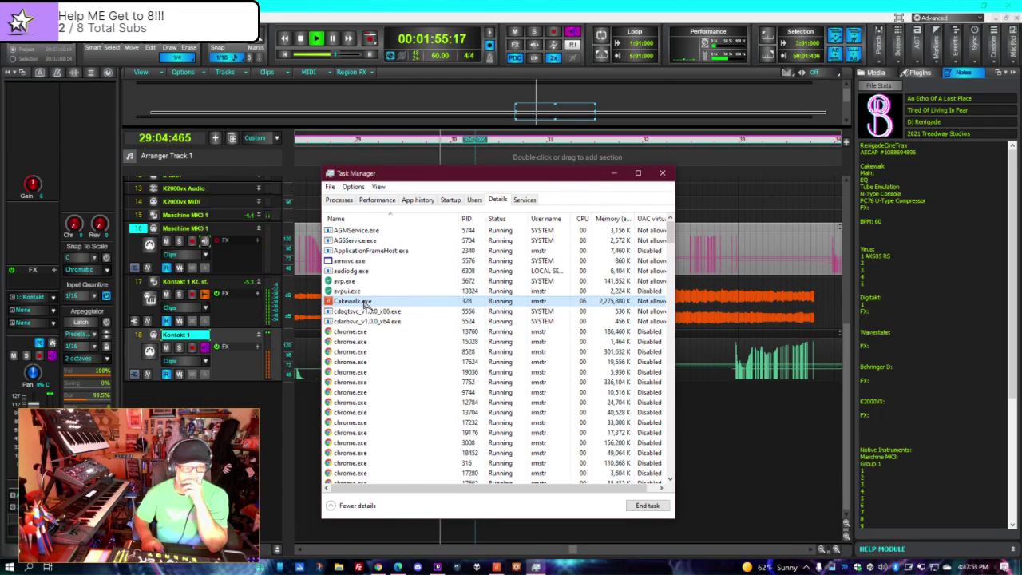
right_click(364, 304)
mouse_move(435, 347)
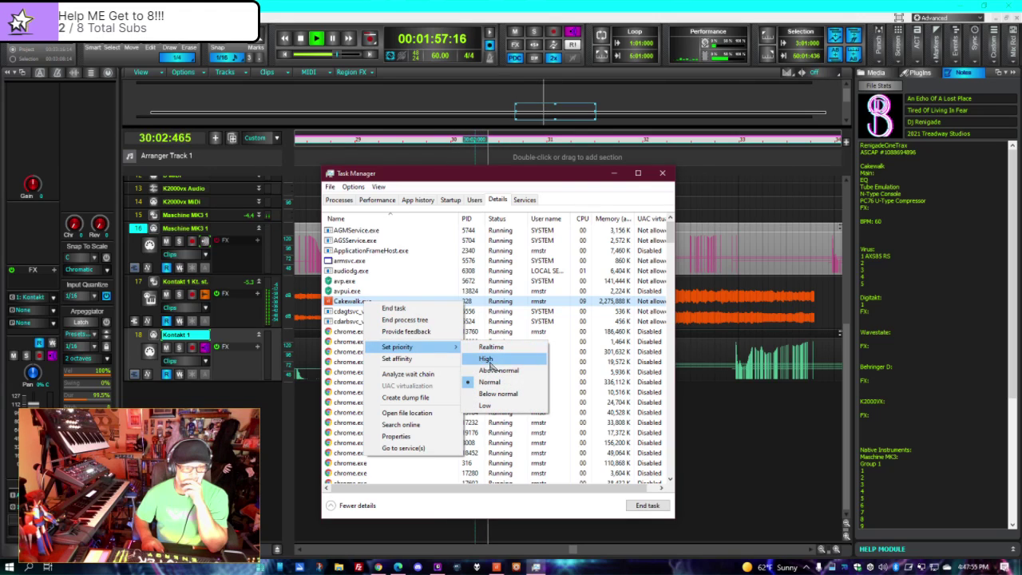
click(490, 360)
click(525, 299)
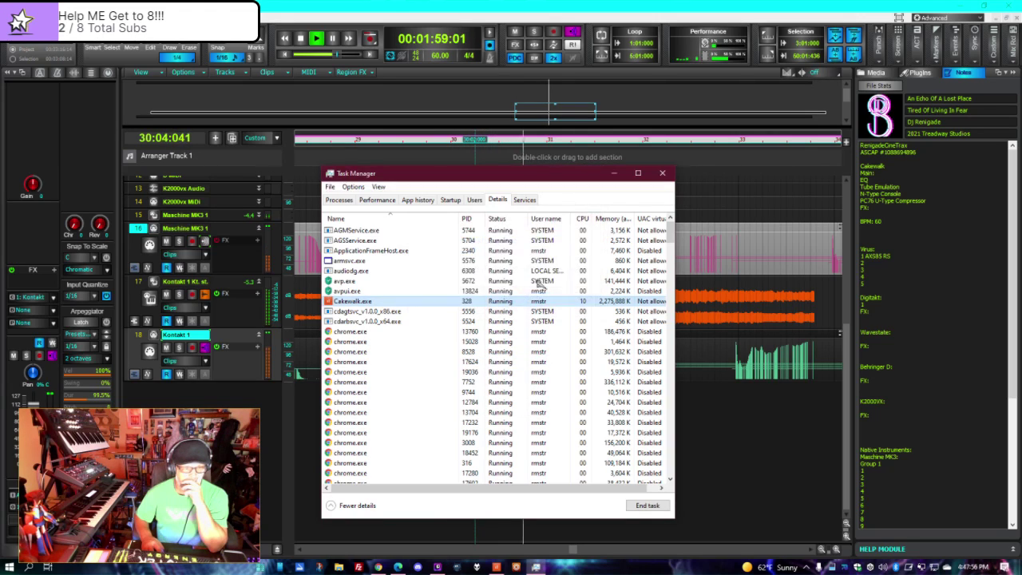
click(614, 175)
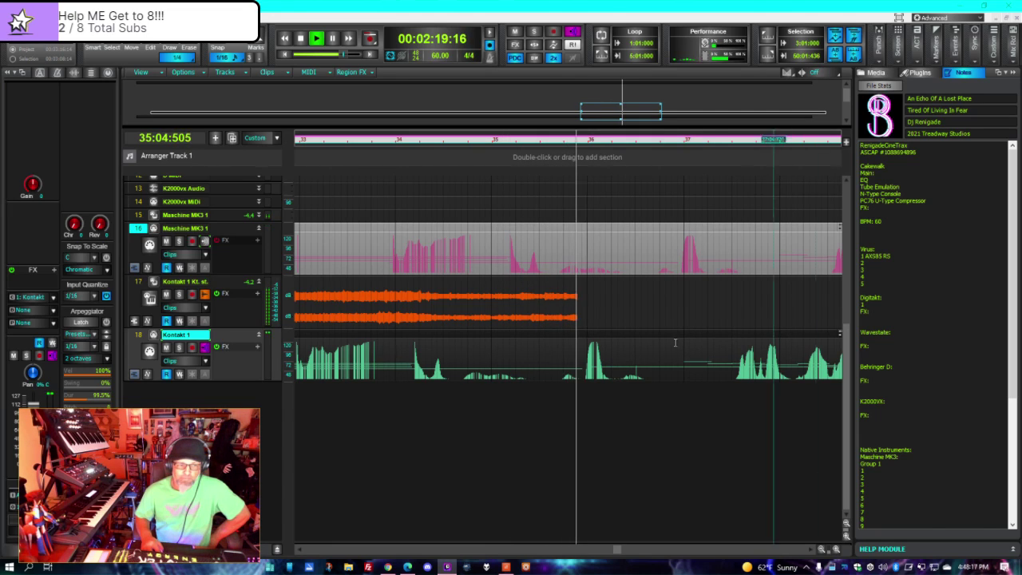
- Look over the tracks during playback, stop it, and place the playhead at 44:02
scroll(671, 375, up, 5)
scroll(672, 375, down, 3)
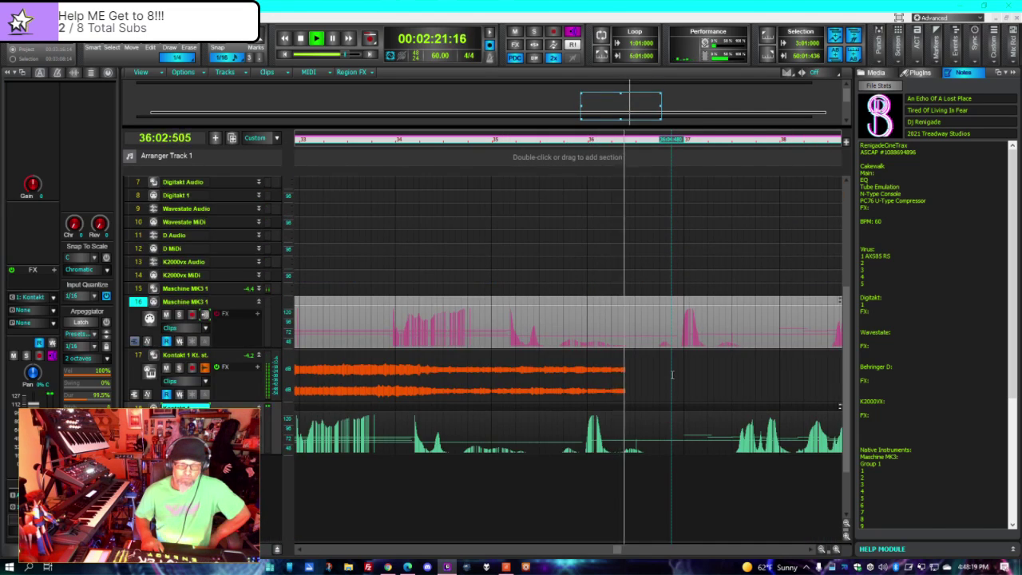
scroll(673, 372, down, 3)
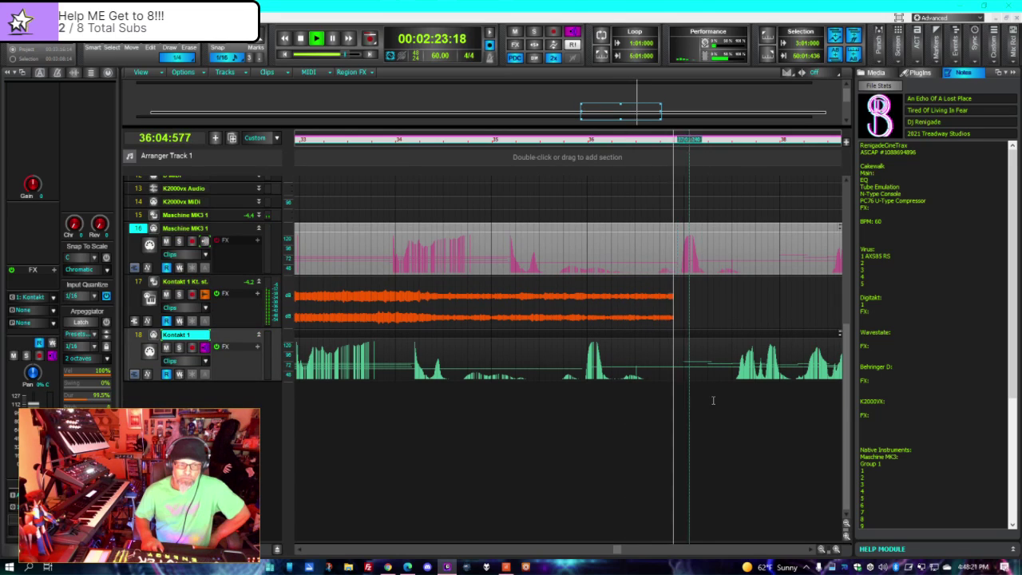
scroll(769, 397, up, 5)
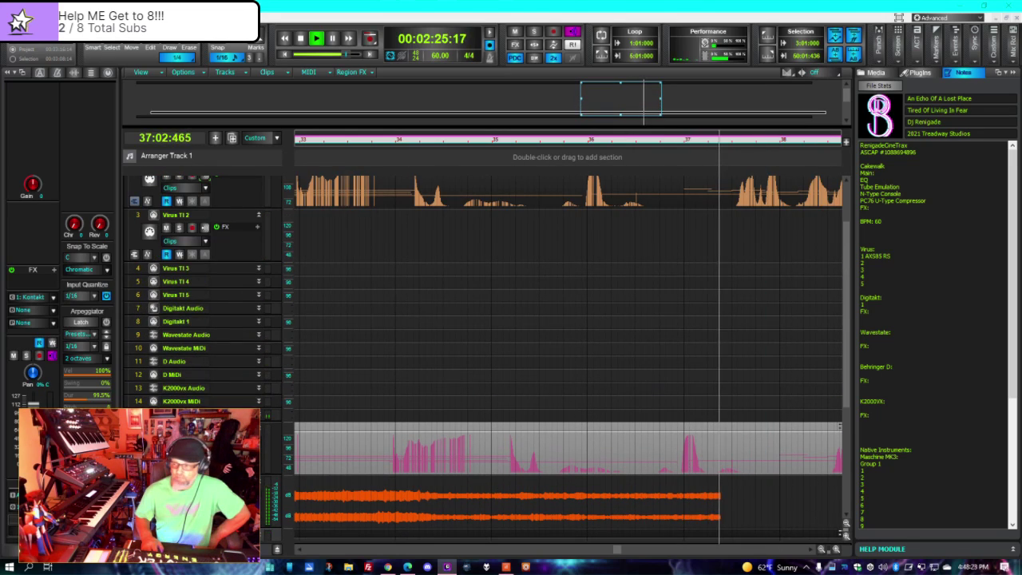
scroll(377, 349, up, 2)
scroll(376, 349, down, 4)
scroll(377, 349, down, 3)
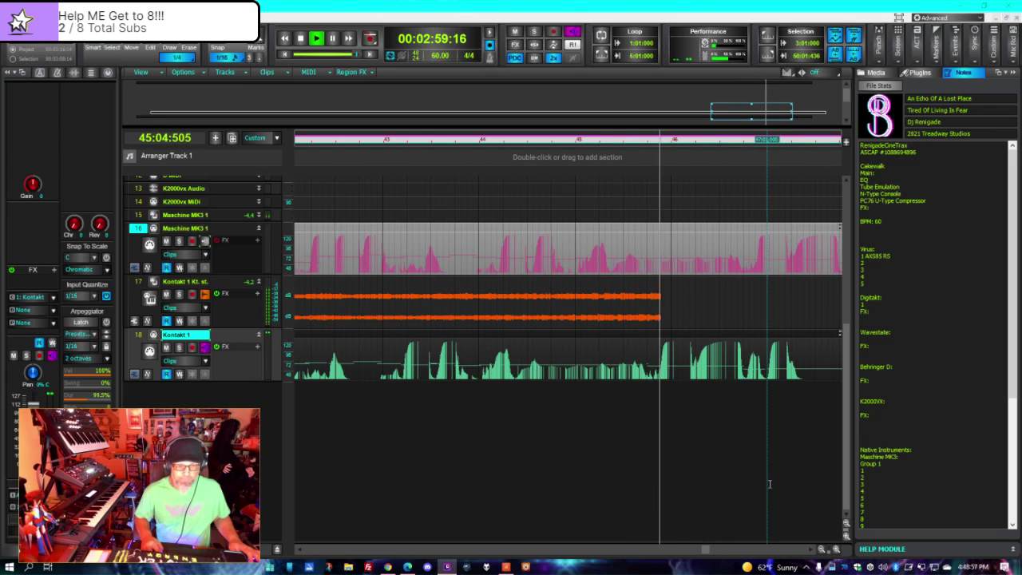
key(space)
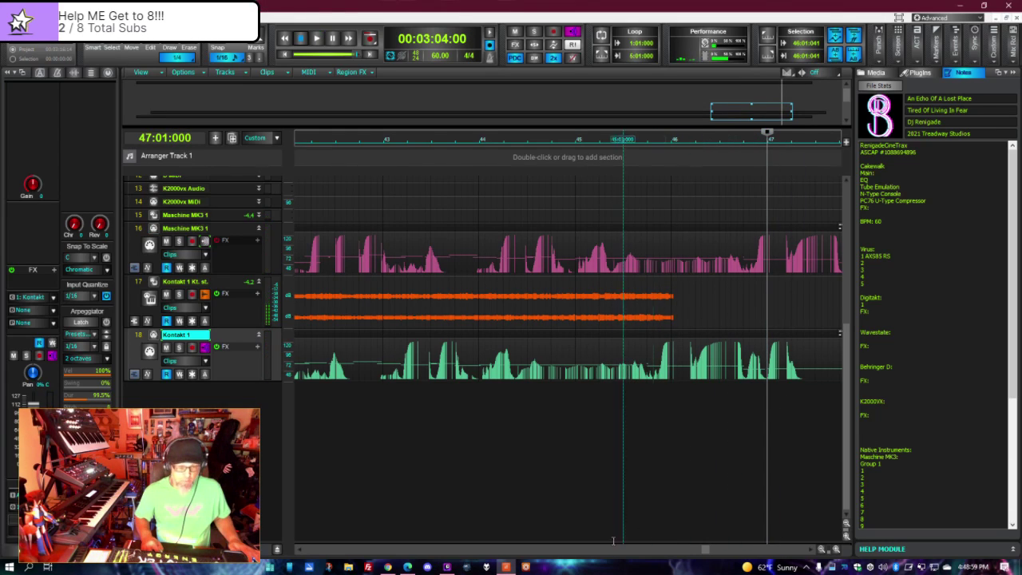
click(450, 568)
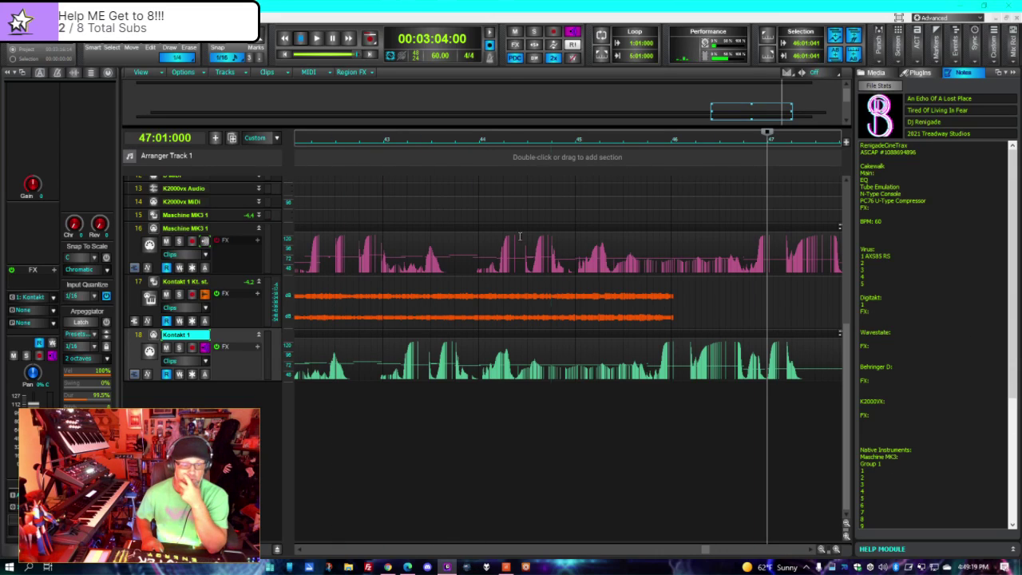
click(503, 473)
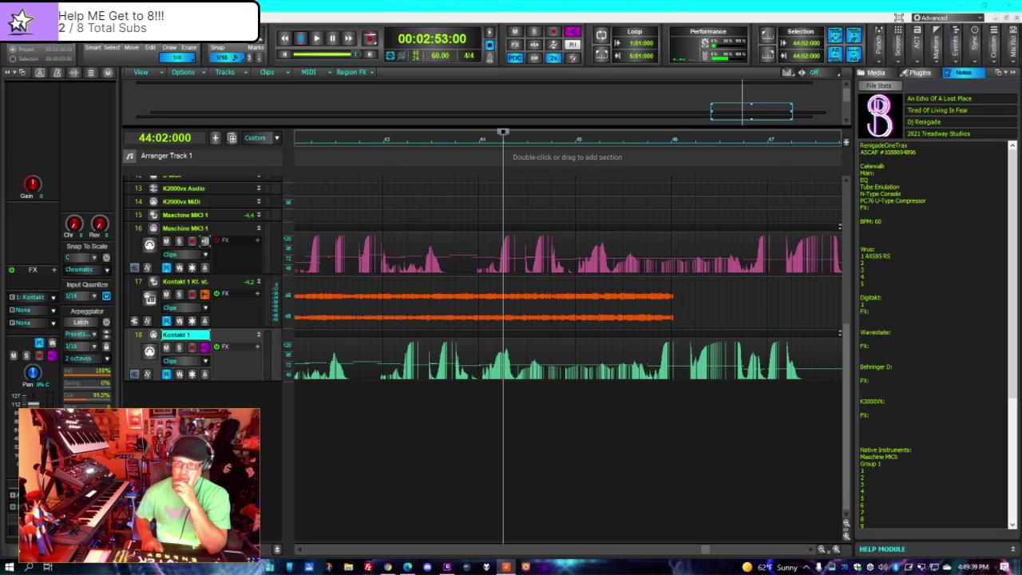
- Move the Guitar Rig 6 window clear of the track headers and make the Maschine MK3 1 MIDI track (track 16) active
drag(894, 76, 622, 45)
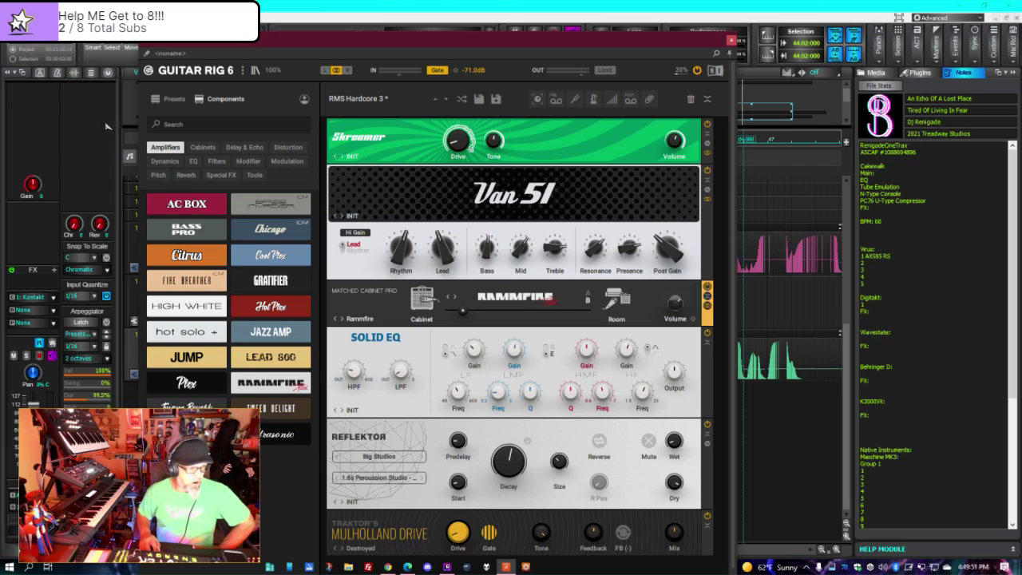
drag(317, 40, 511, 23)
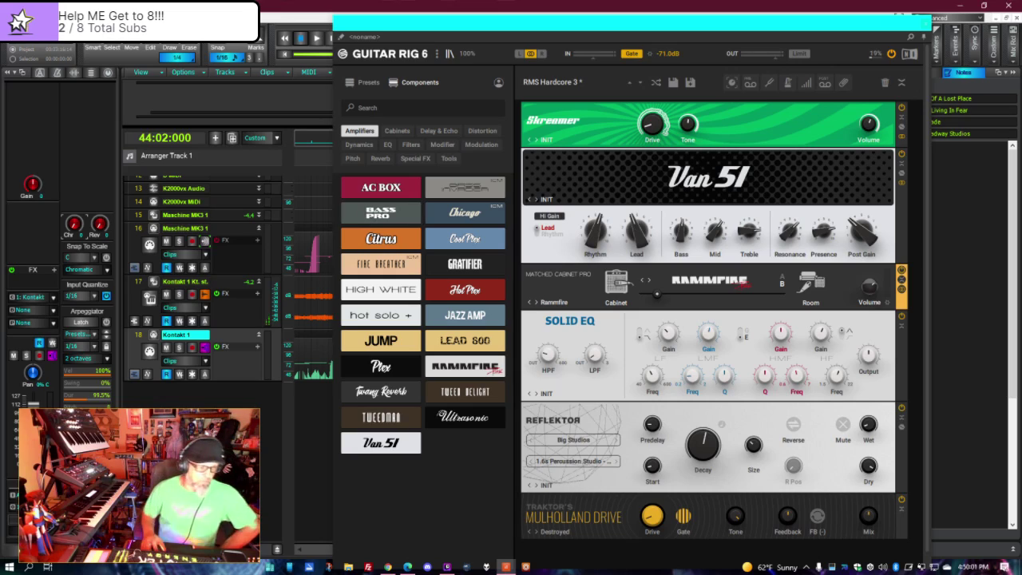
scroll(208, 351, up, 3)
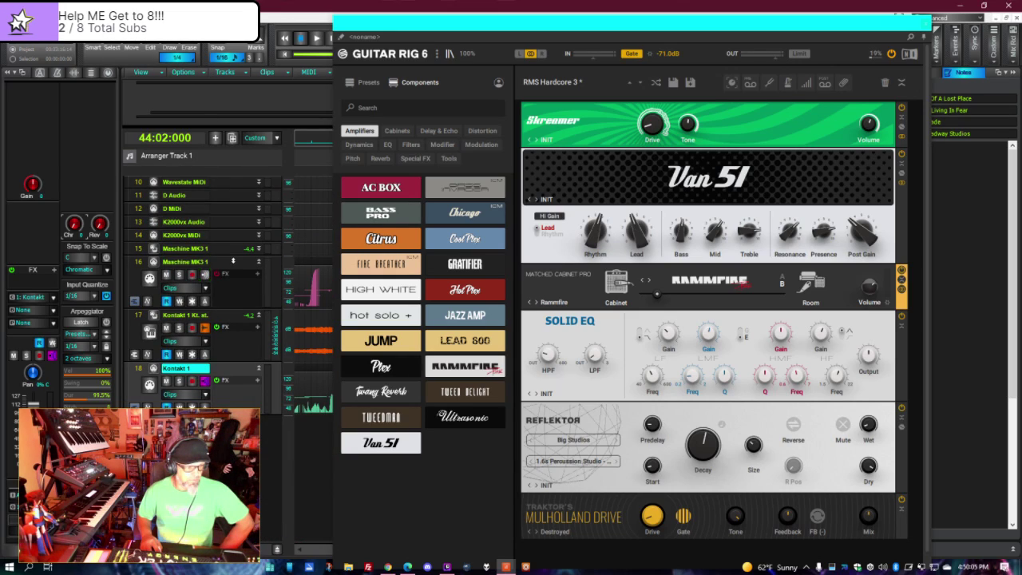
click(233, 261)
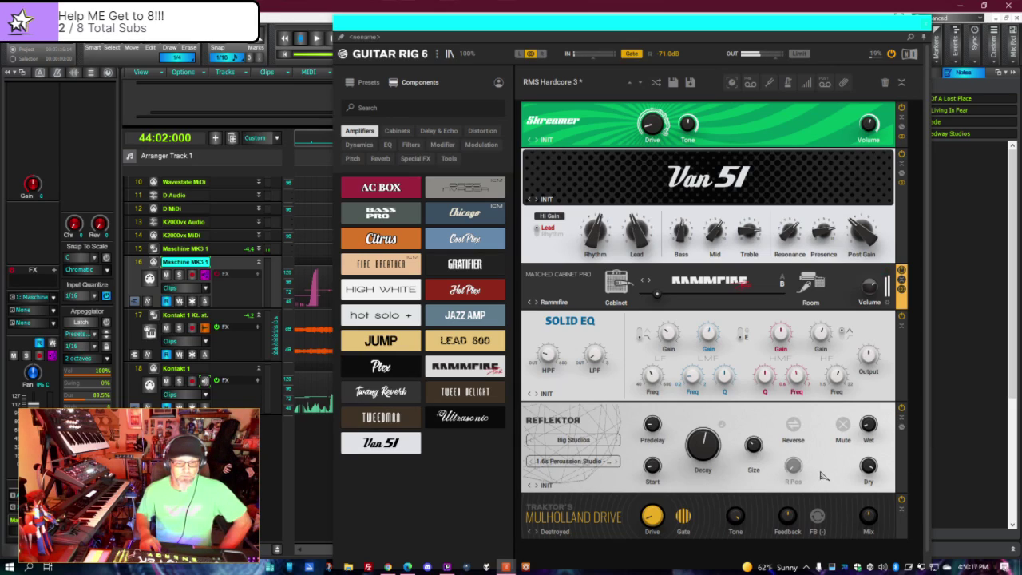
- Try the FB (-) switch of Traktor's Mulholland Drive and the Wet level of the Reflektor reverb
click(817, 517)
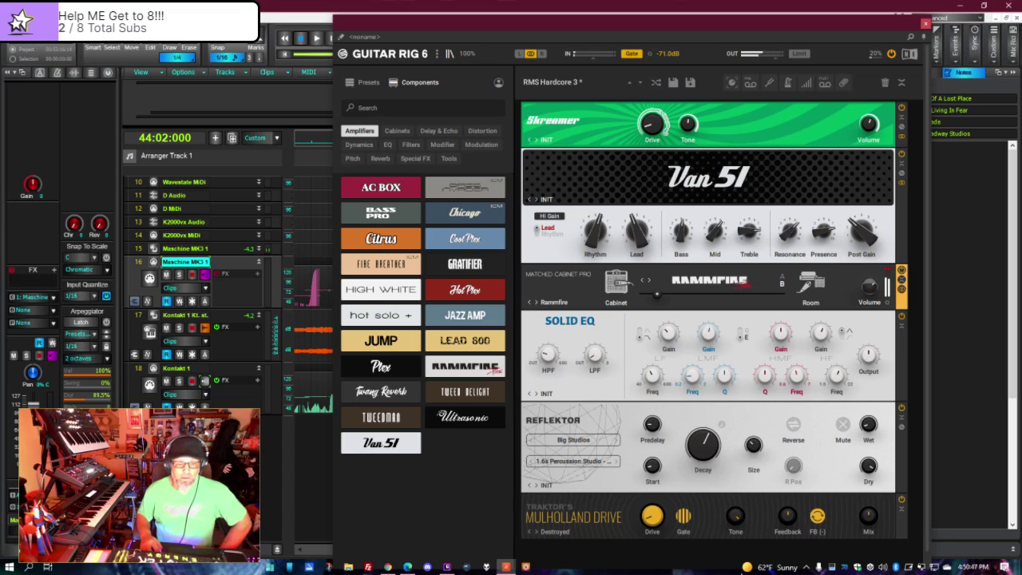
click(817, 515)
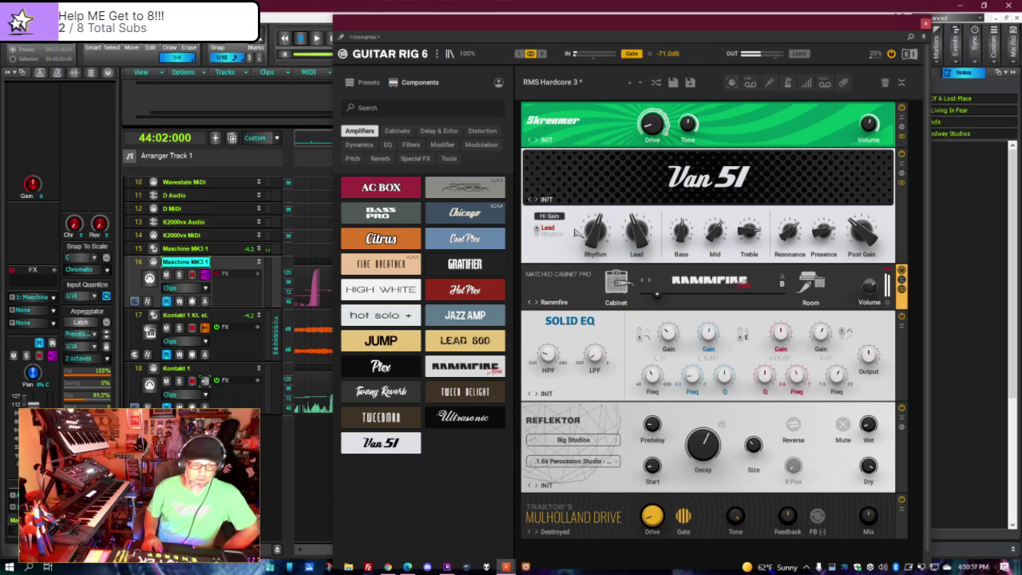
drag(861, 439, 861, 427)
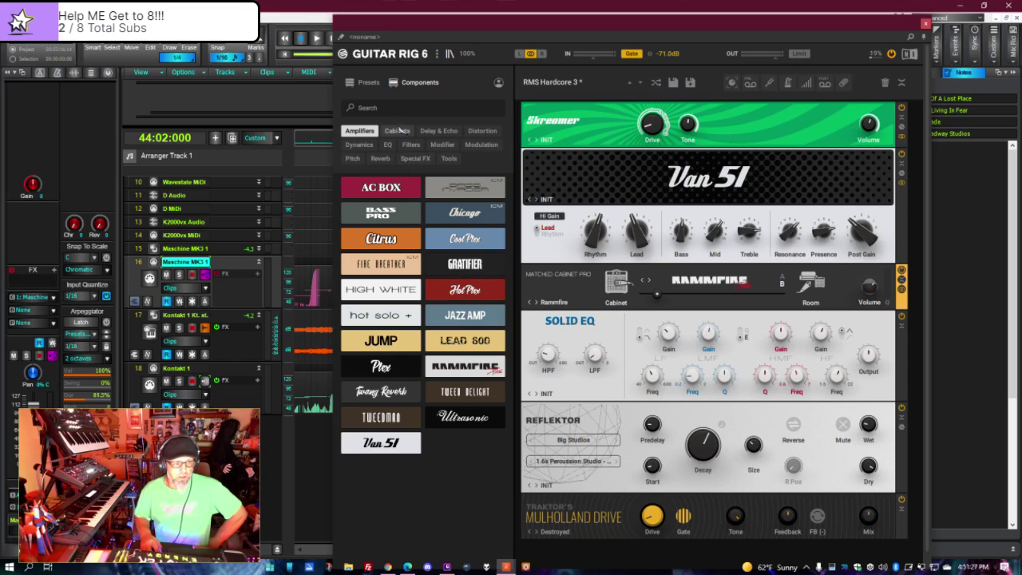
- Replace the Matched Cabinet Pro in the Guitar Rig rack with the Replika delay and adjust its Depth
click(398, 131)
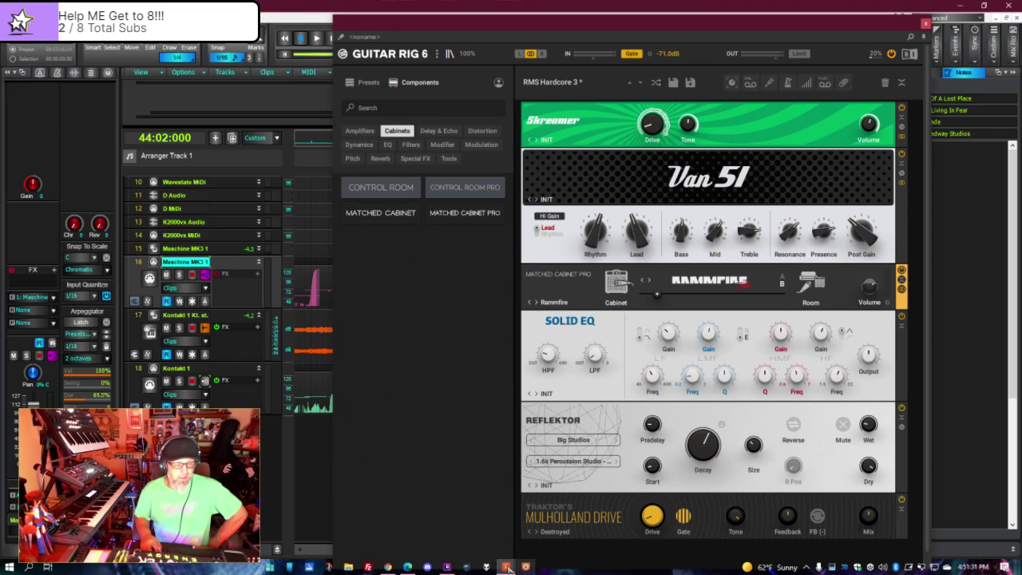
click(448, 567)
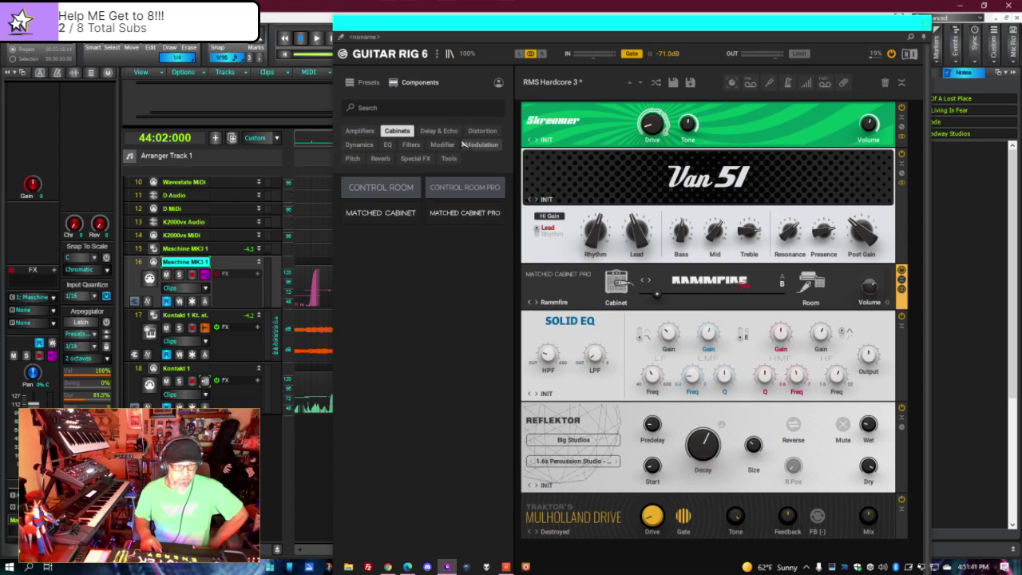
click(436, 134)
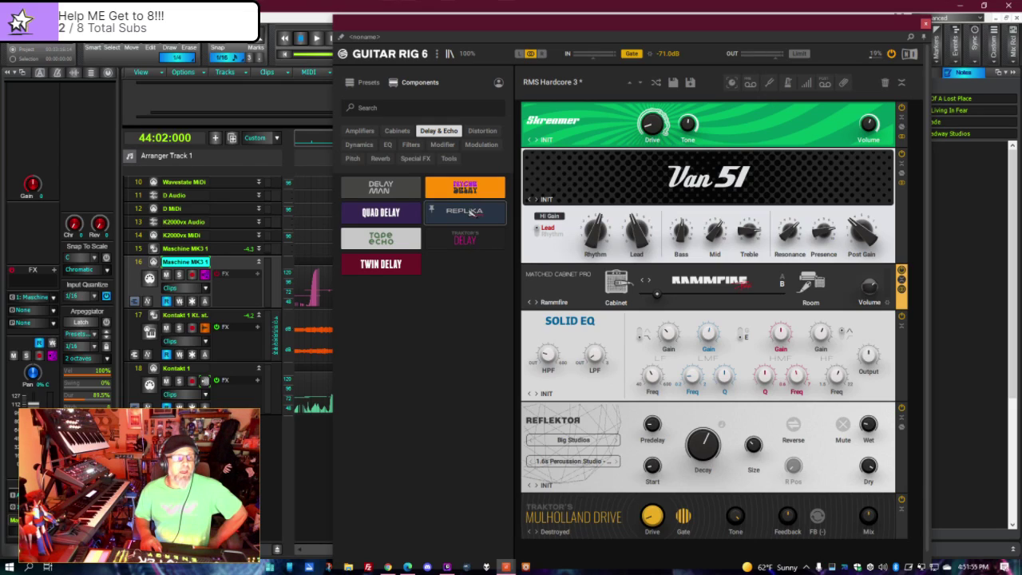
double_click(470, 212)
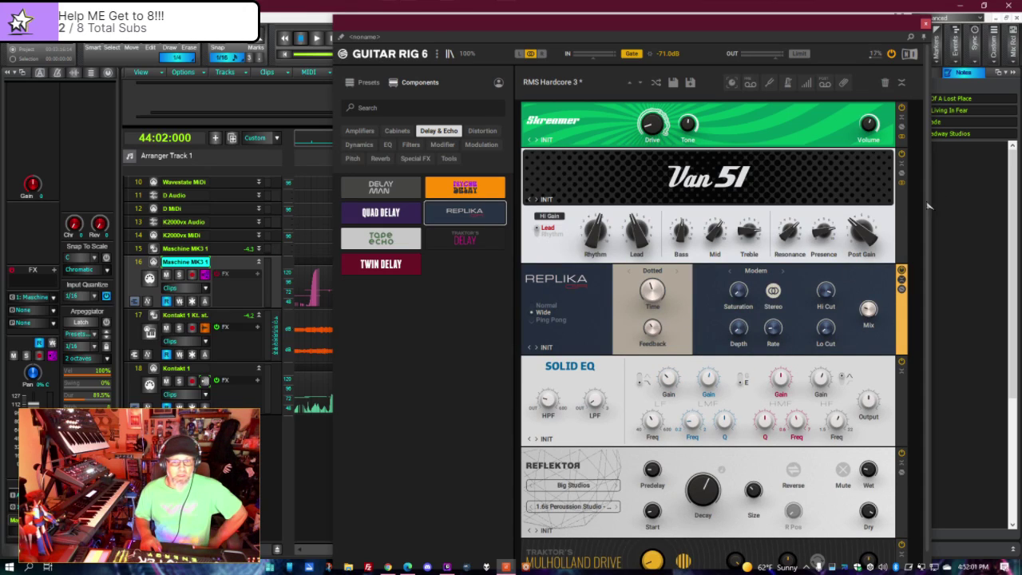
scroll(926, 206, down, 1)
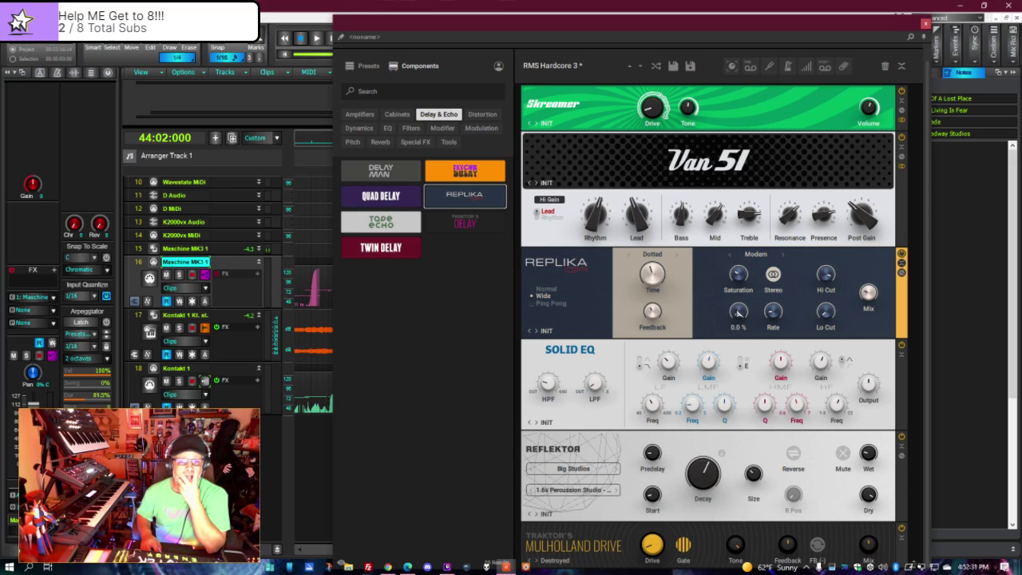
drag(738, 321, 739, 292)
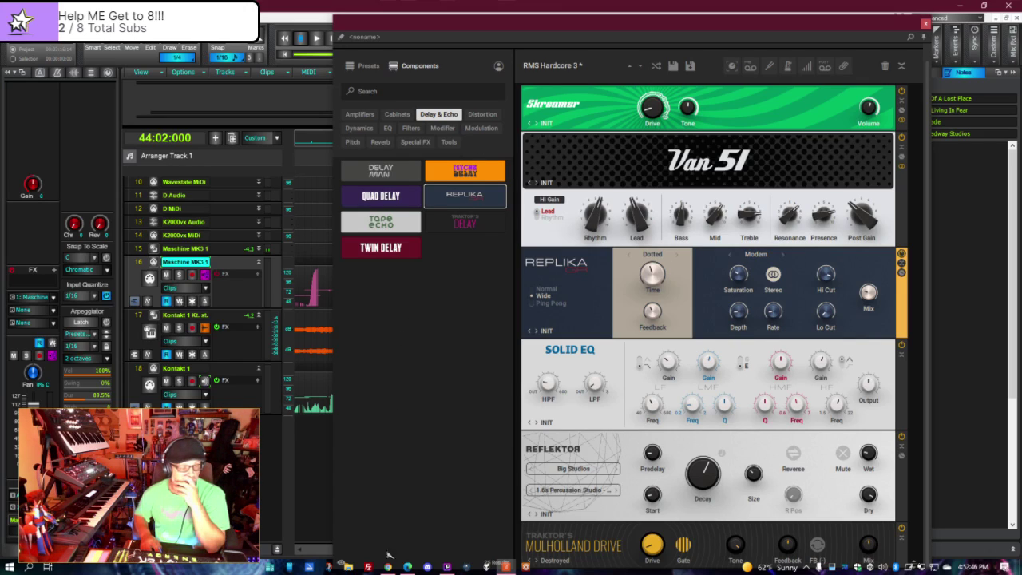
click(447, 567)
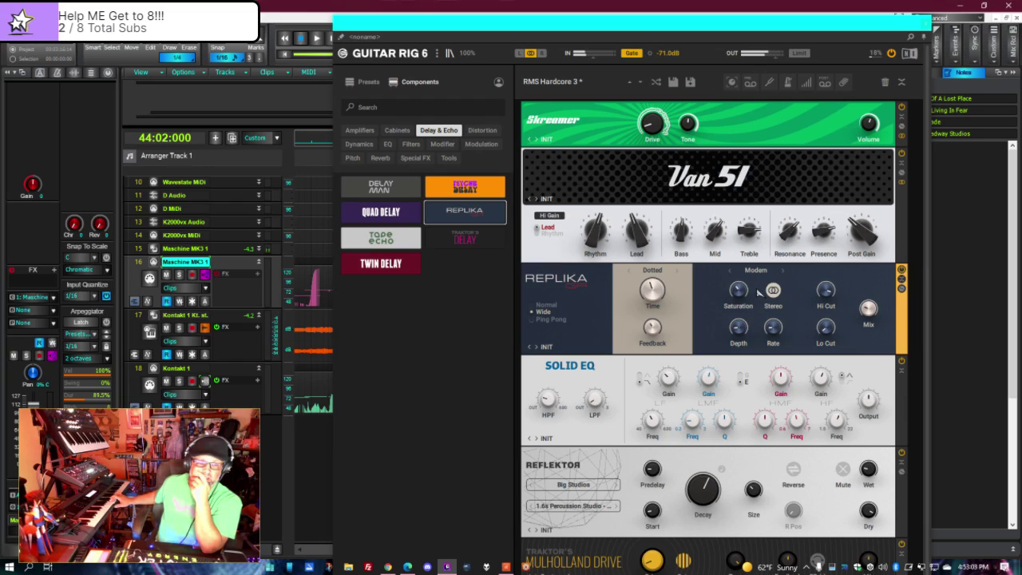
- Load the Echo Canyon GR preset into the Replika delay and save the rack as a new preset named RMS Hardcore 4
click(546, 348)
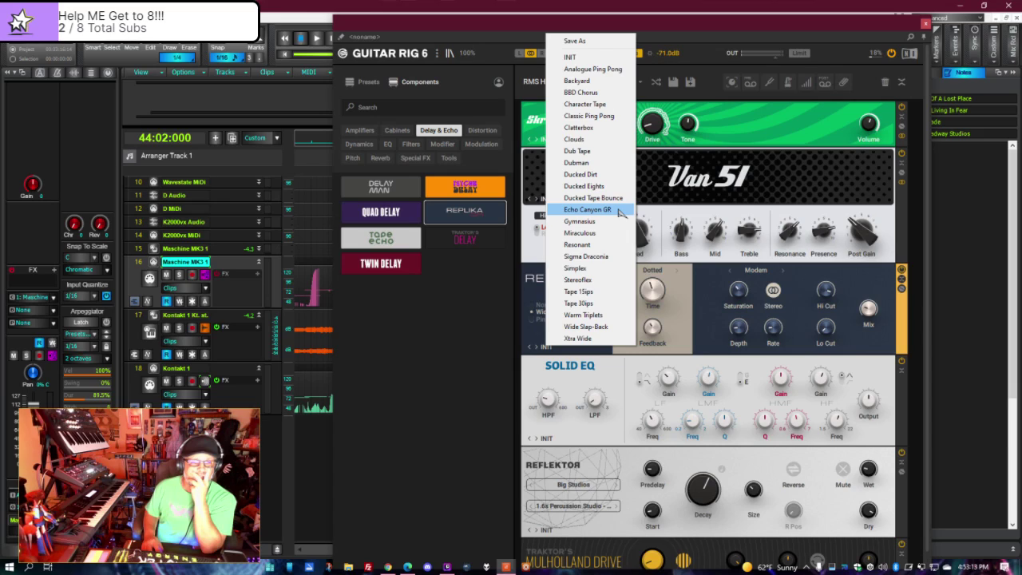
click(591, 209)
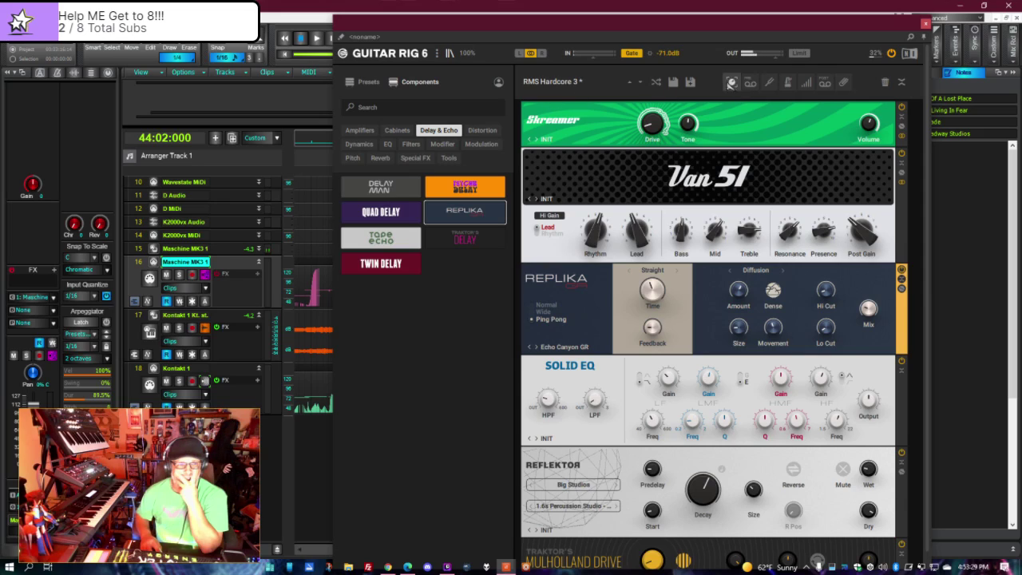
click(692, 84)
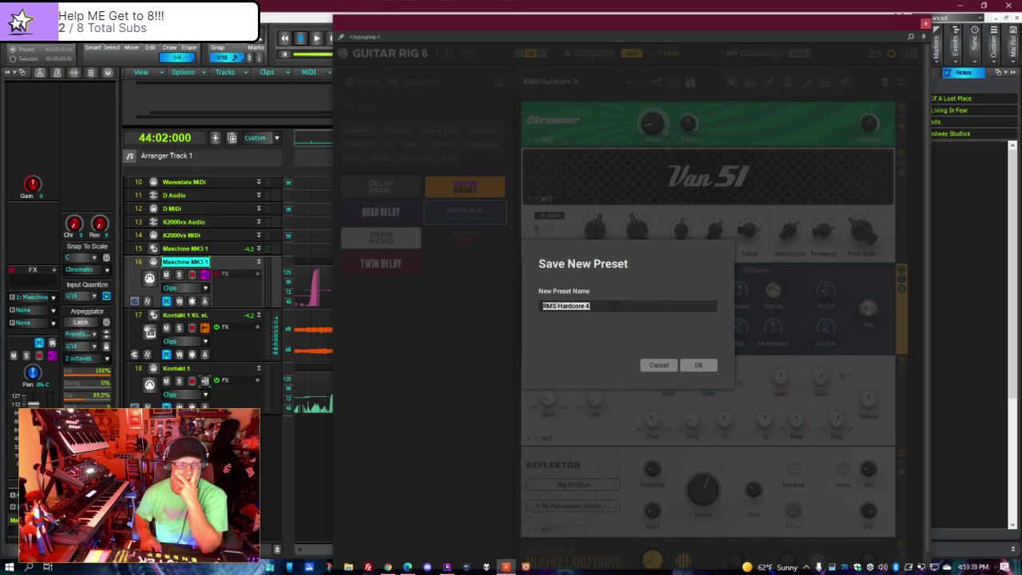
click(699, 364)
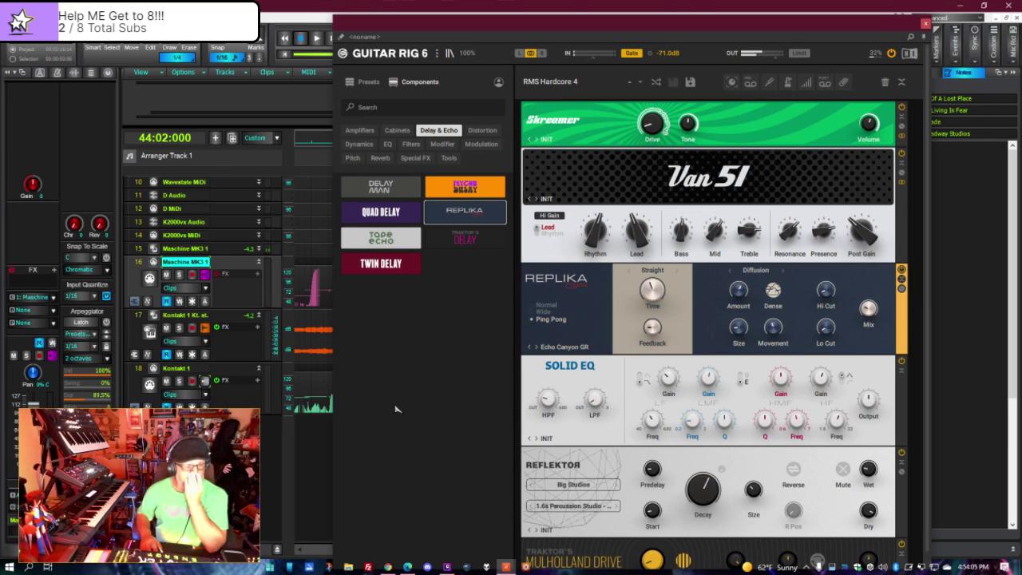
click(448, 566)
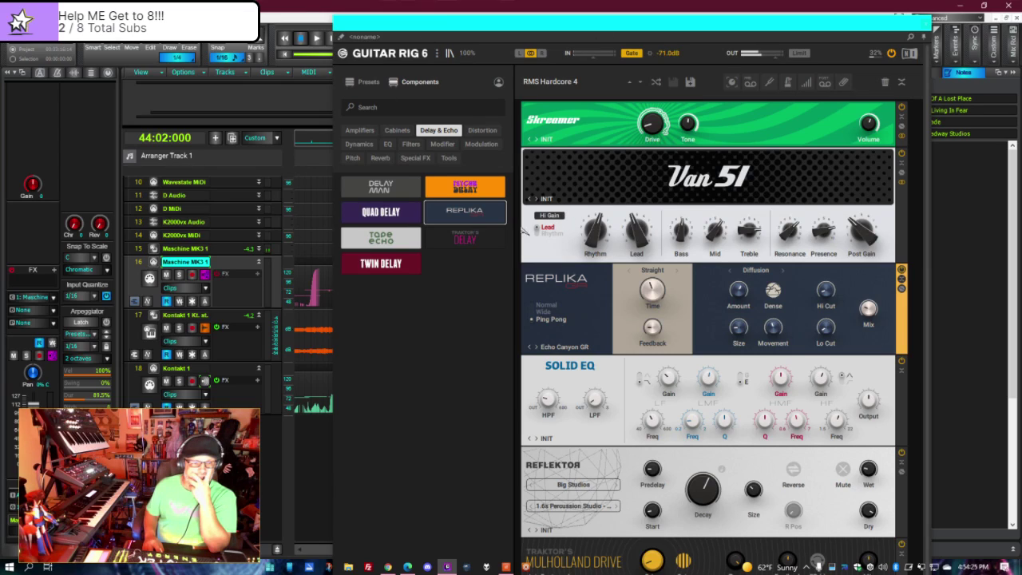
- Try Control Room Pro, Matched Cabinet Pro, Matched Cabinet and Control Room in turn in place of the Replika delay
click(397, 130)
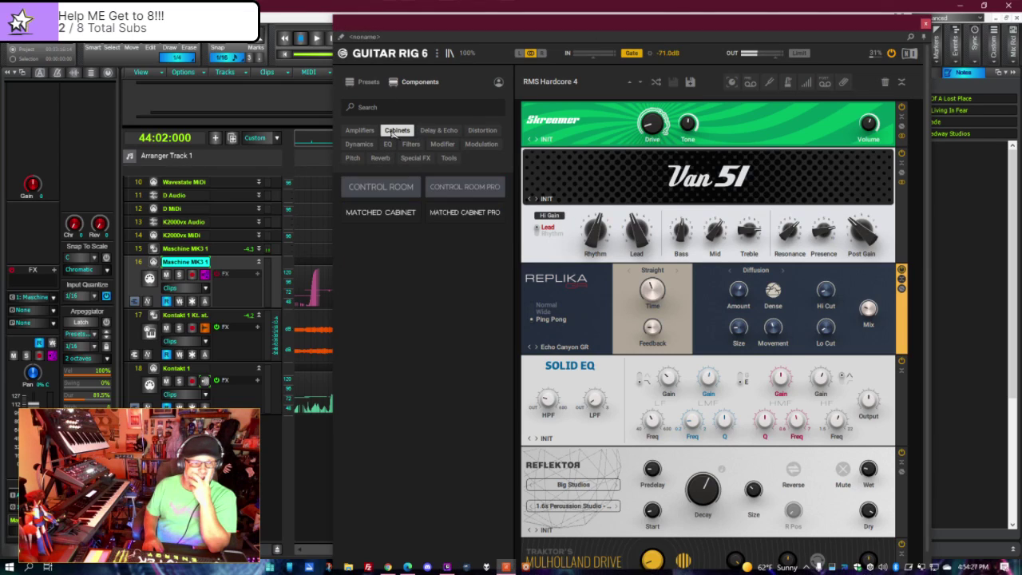
double_click(469, 188)
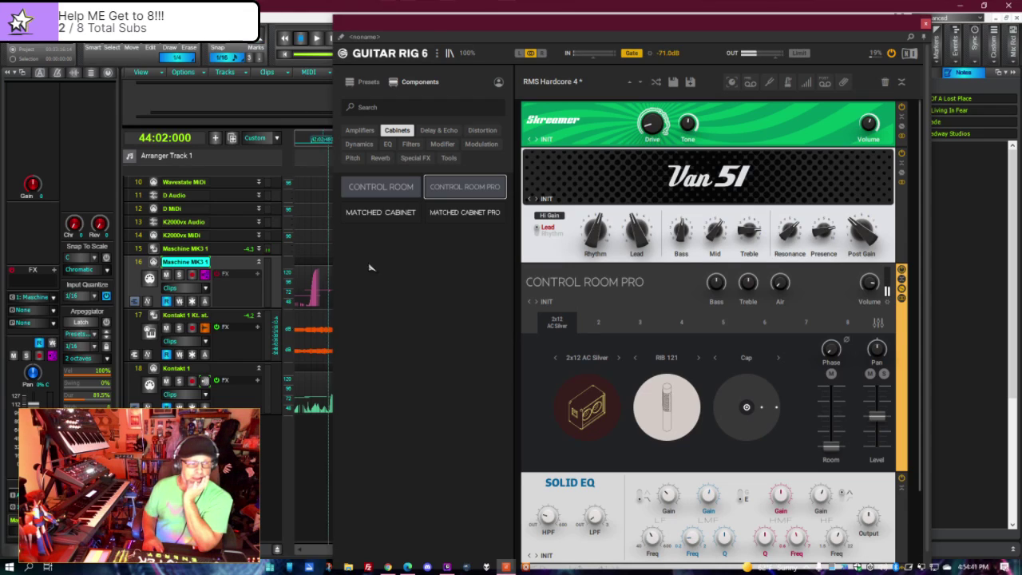
double_click(458, 212)
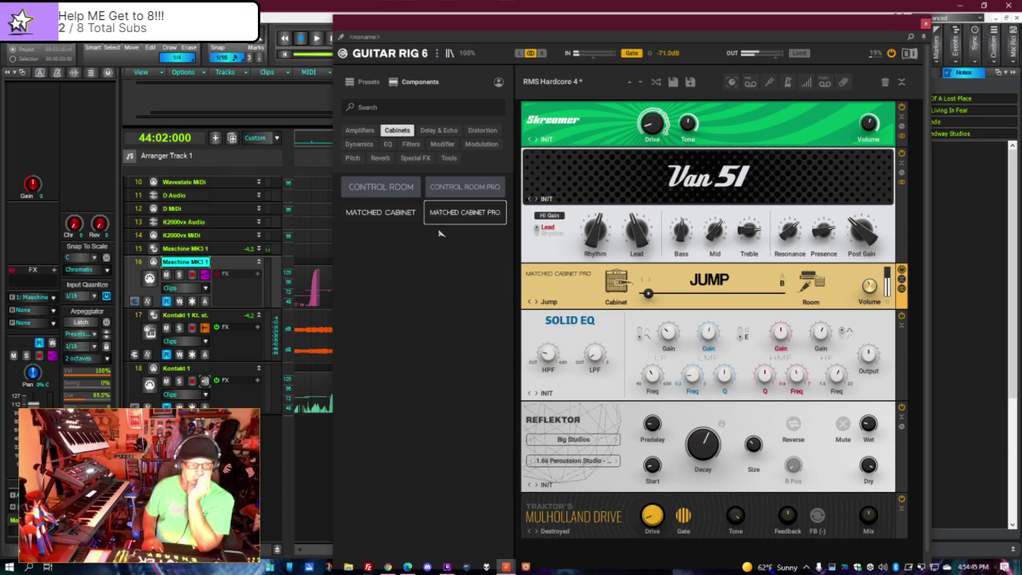
double_click(400, 221)
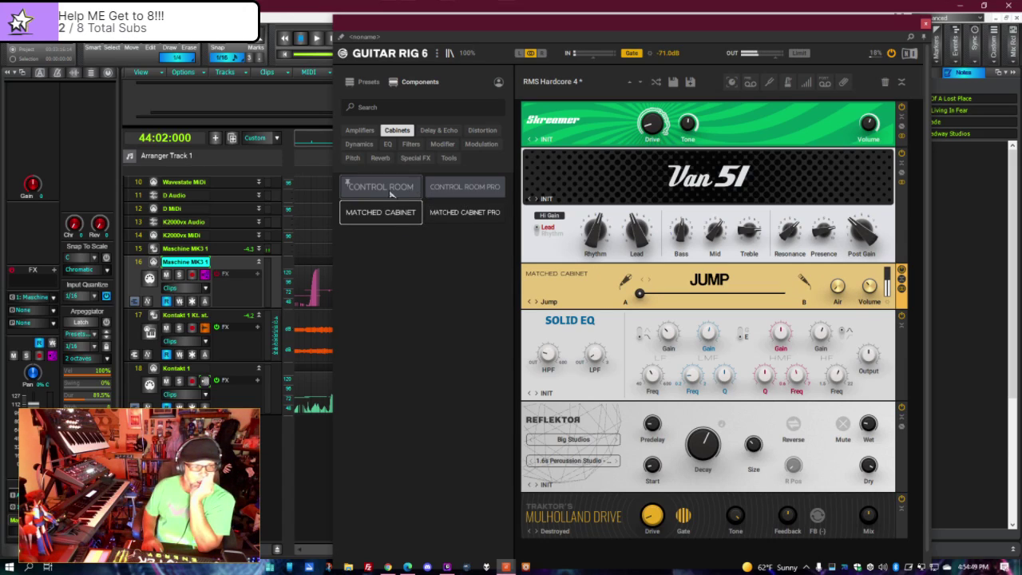
double_click(382, 196)
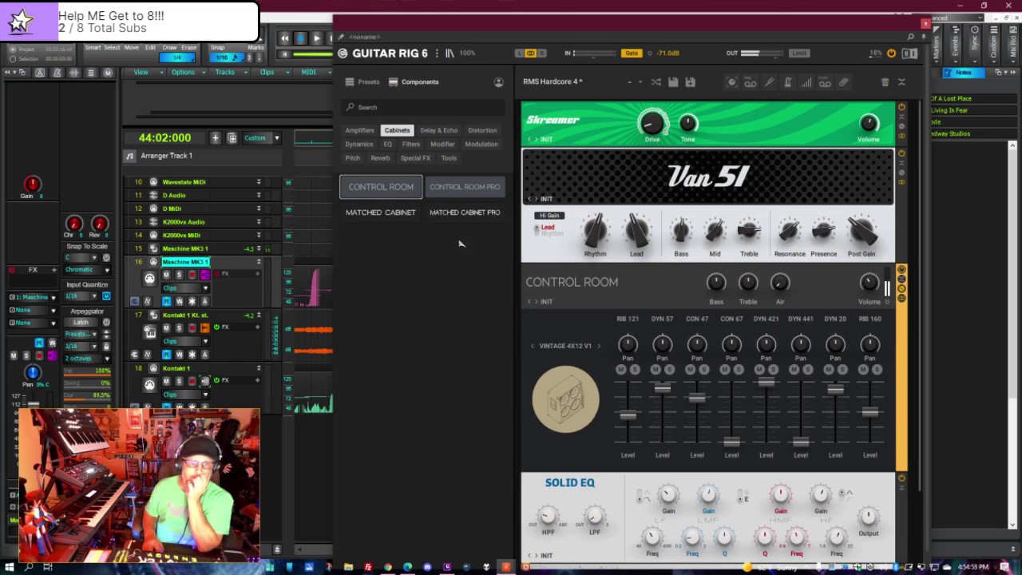
scroll(719, 319, down, 3)
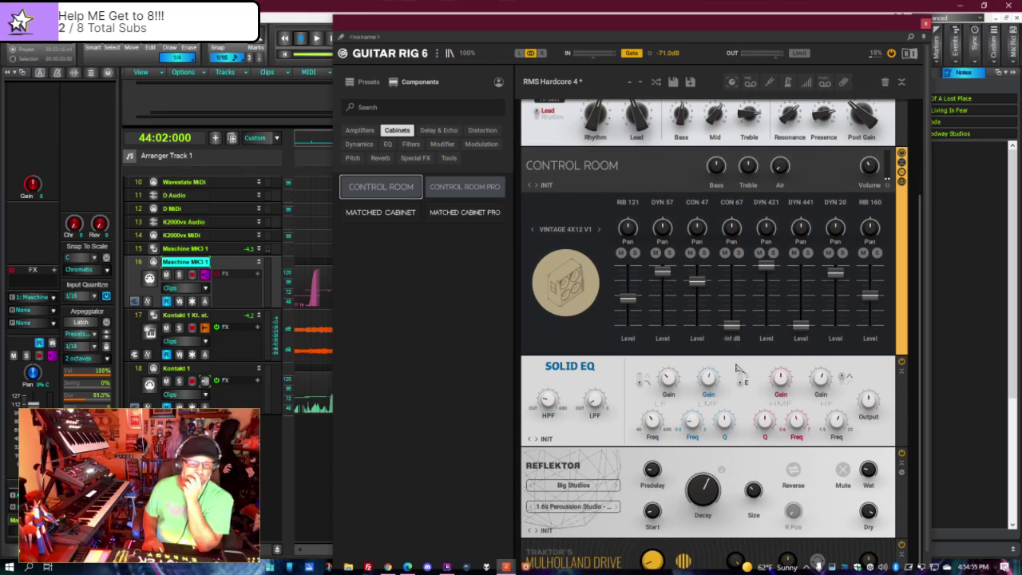
scroll(730, 423, up, 3)
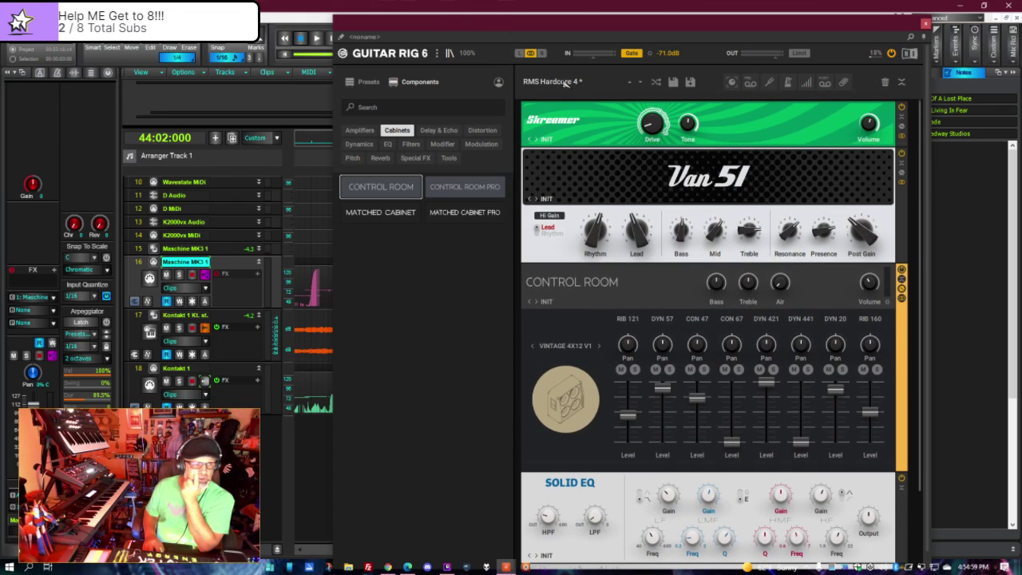
- Reload the RMS Hardcore 4 preset, compare it with RMS Hardcore 3, and return to RMS Hardcore 4
click(366, 83)
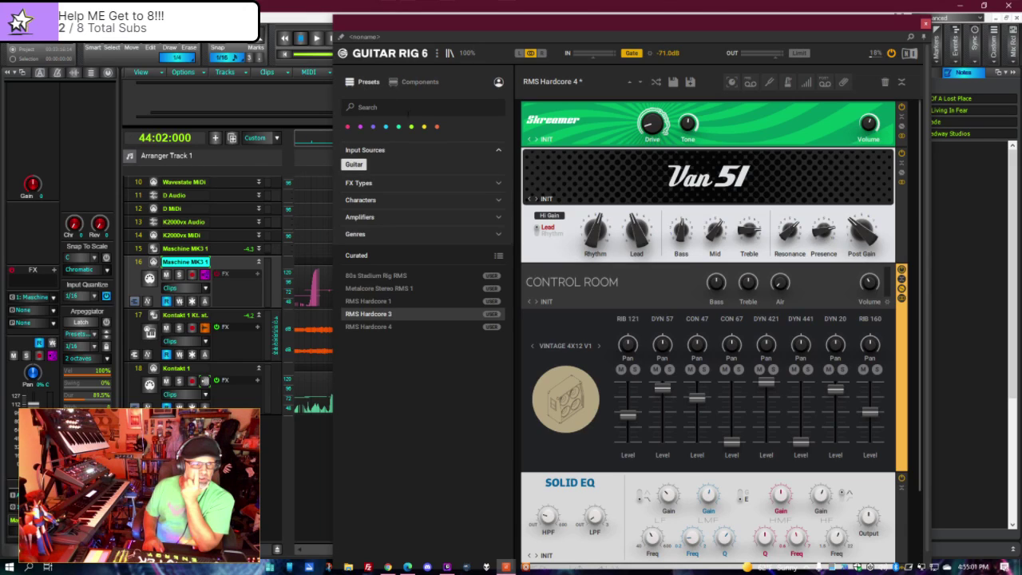
click(391, 327)
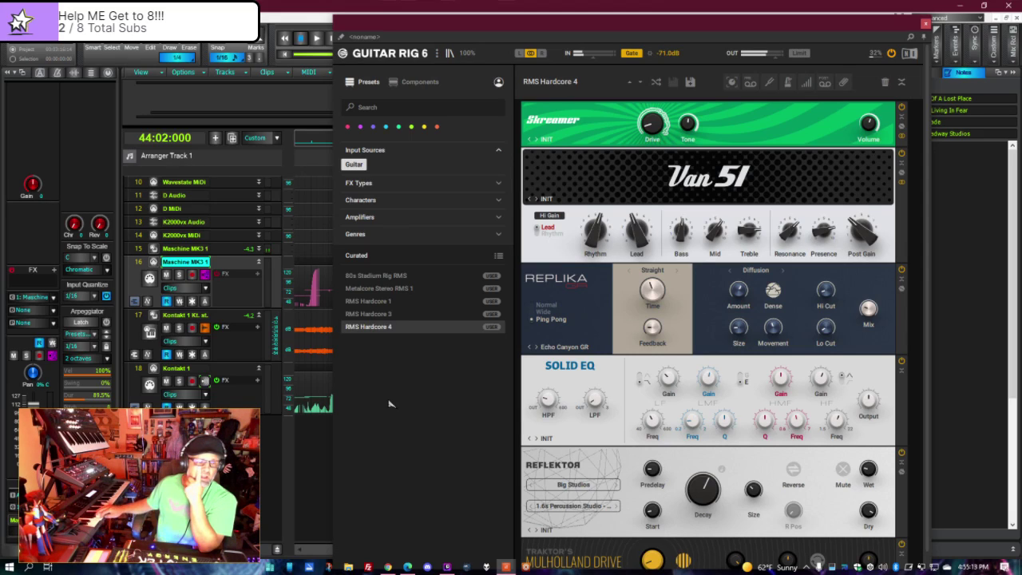
click(368, 314)
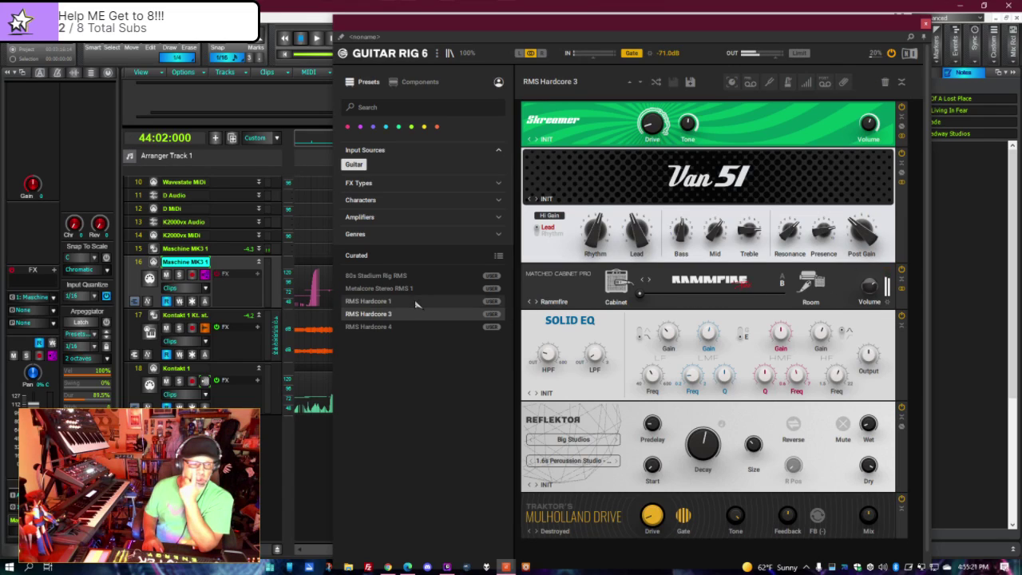
click(371, 328)
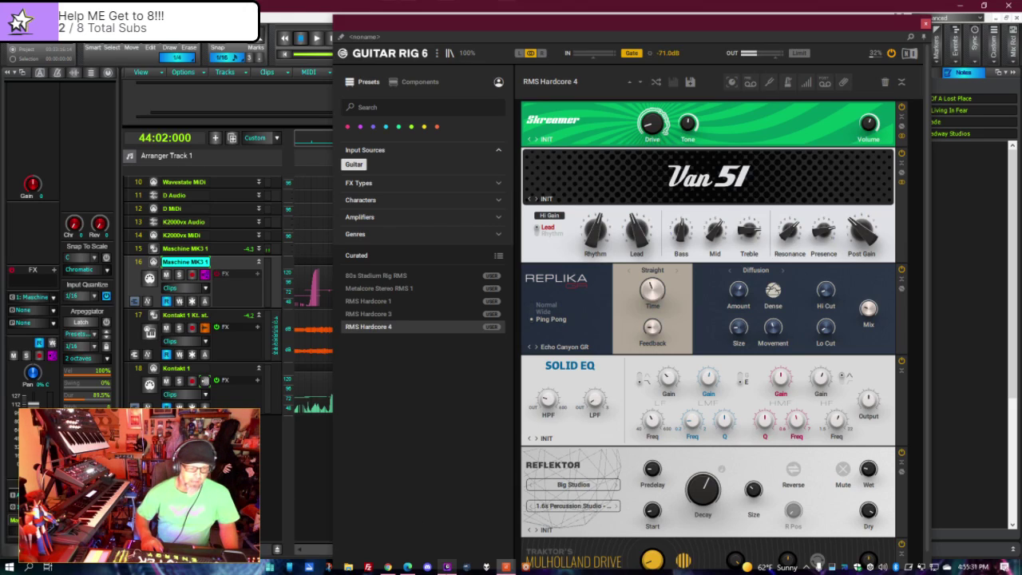
click(447, 567)
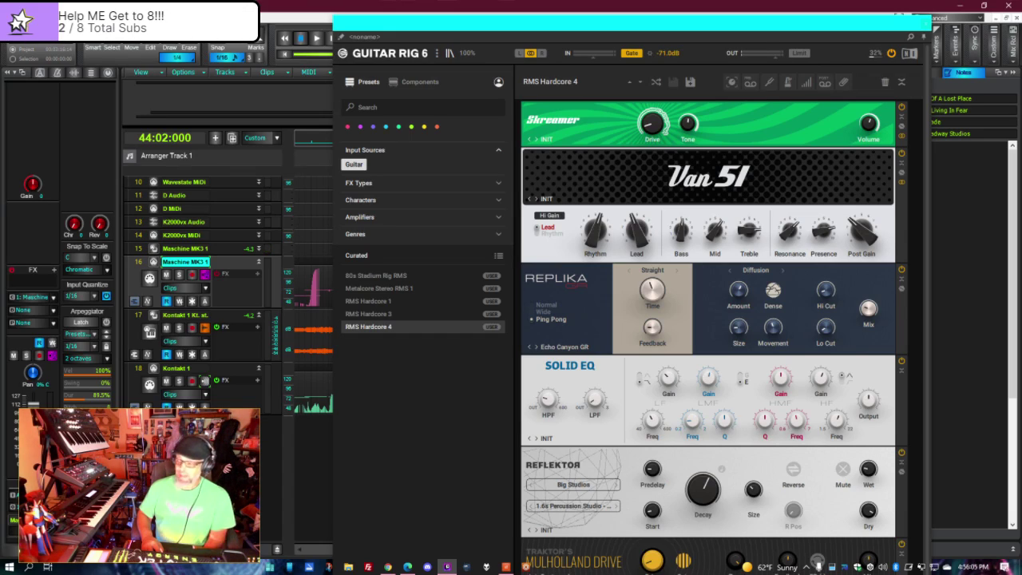
click(566, 33)
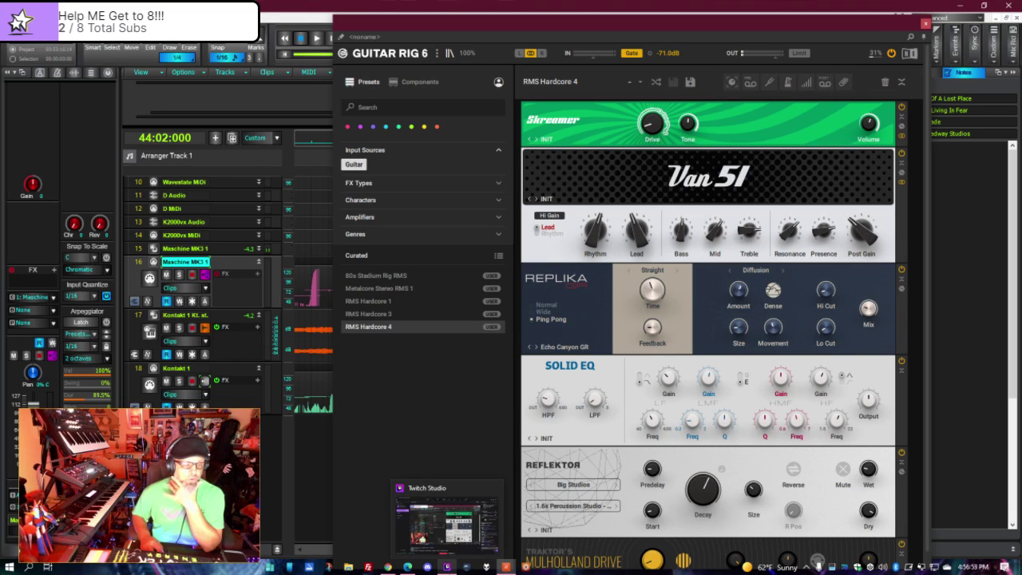
click(447, 567)
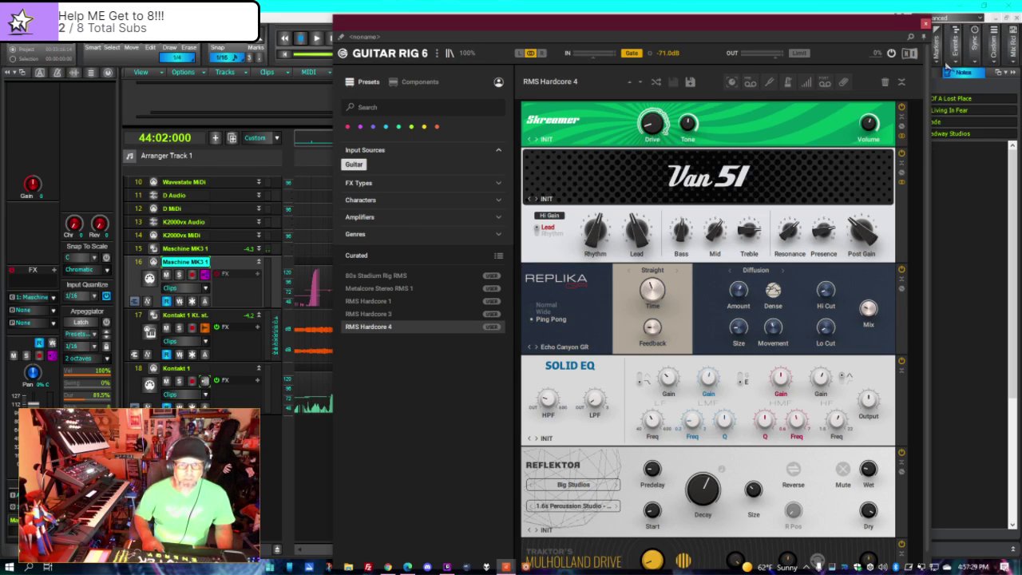
- Move the Guitar Rig 6 window clear of the transport controls and set the project tempo to 80
mouse_move(827, 290)
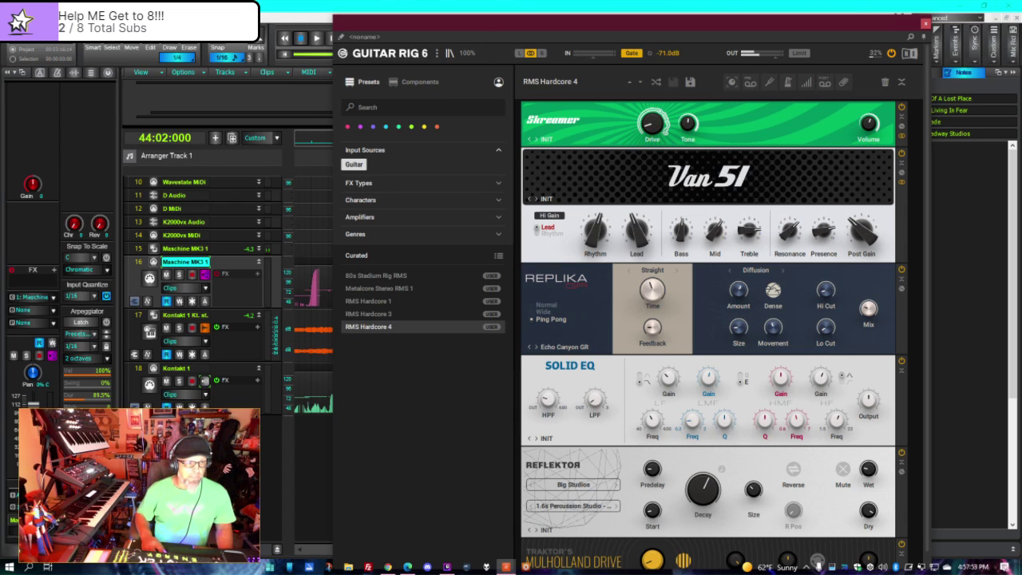
drag(558, 36, 806, 149)
click(438, 56)
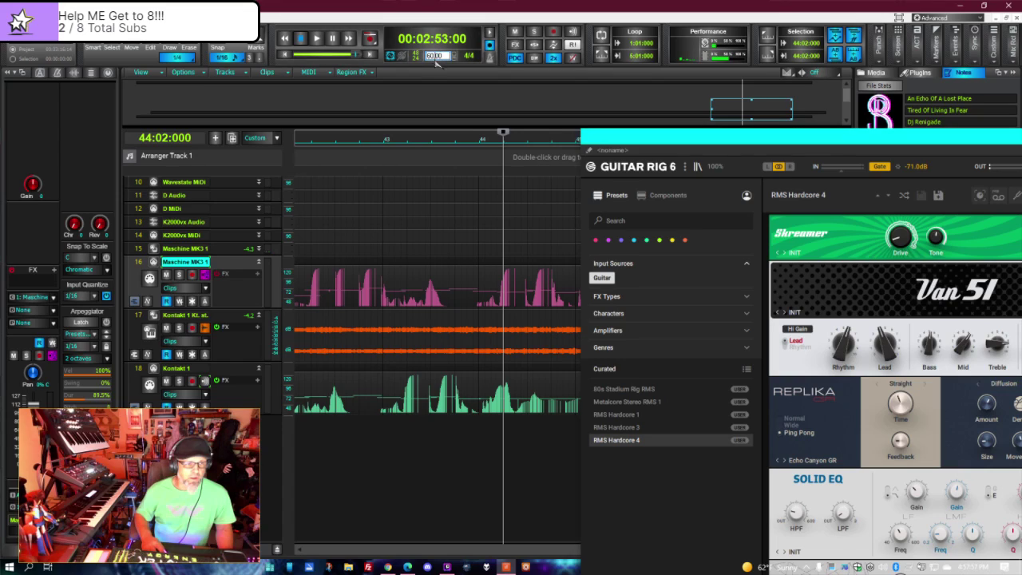
text(8)
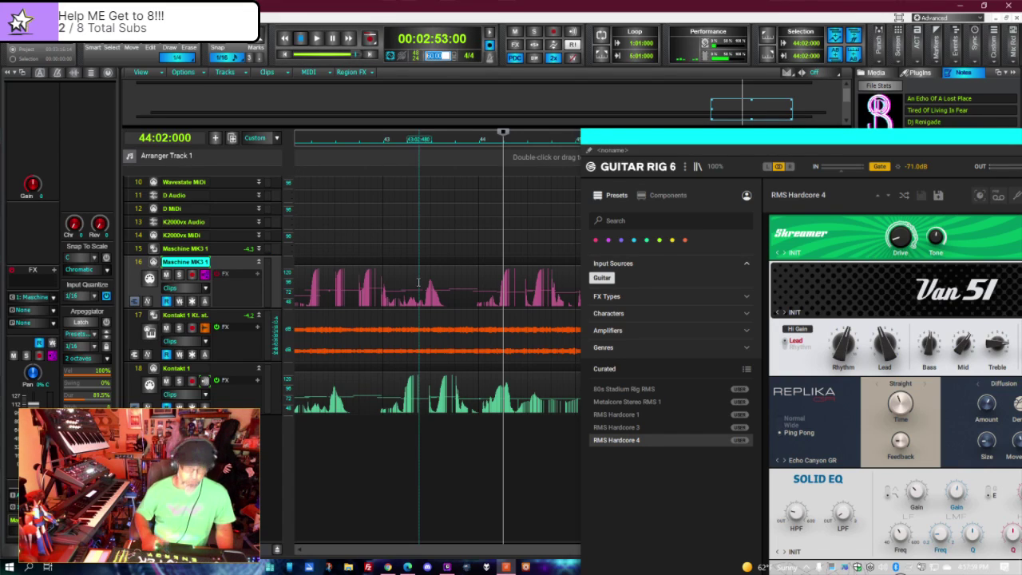
text(0)
key(Return)
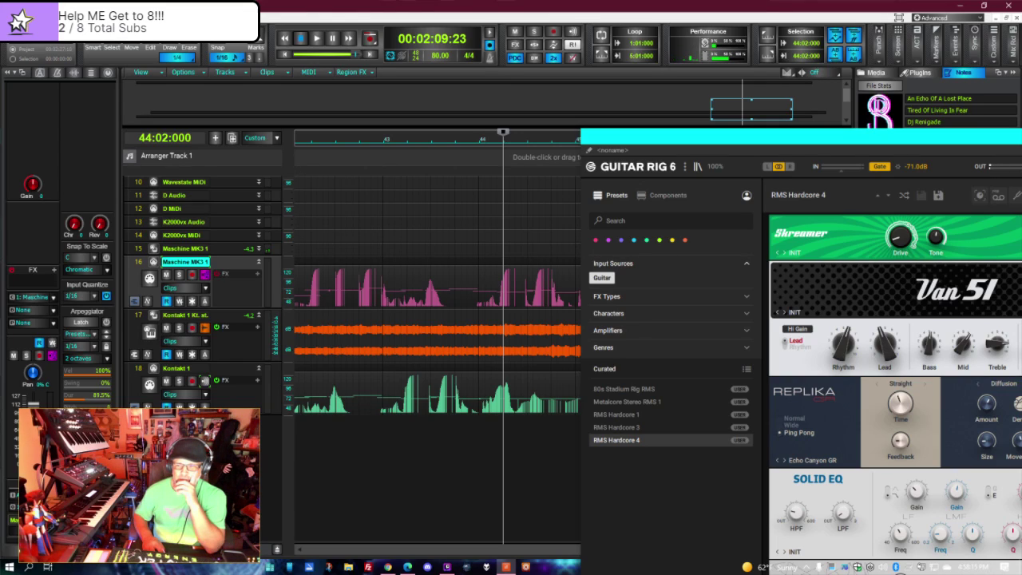
key(Escape)
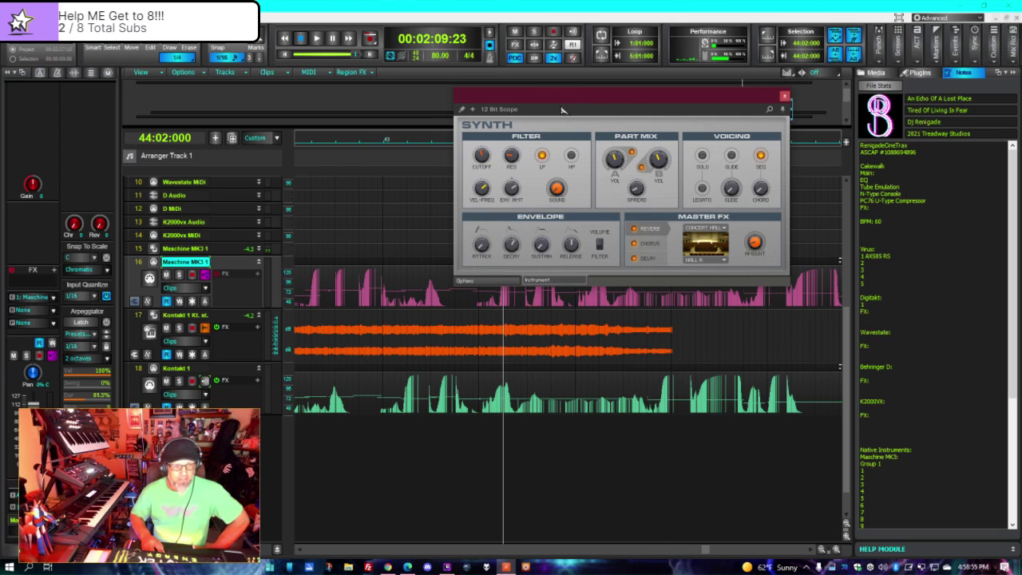
- Move the 12 Bit Scope synth window down over the tracks and save the project under the new name take 1.1
drag(563, 97, 474, 175)
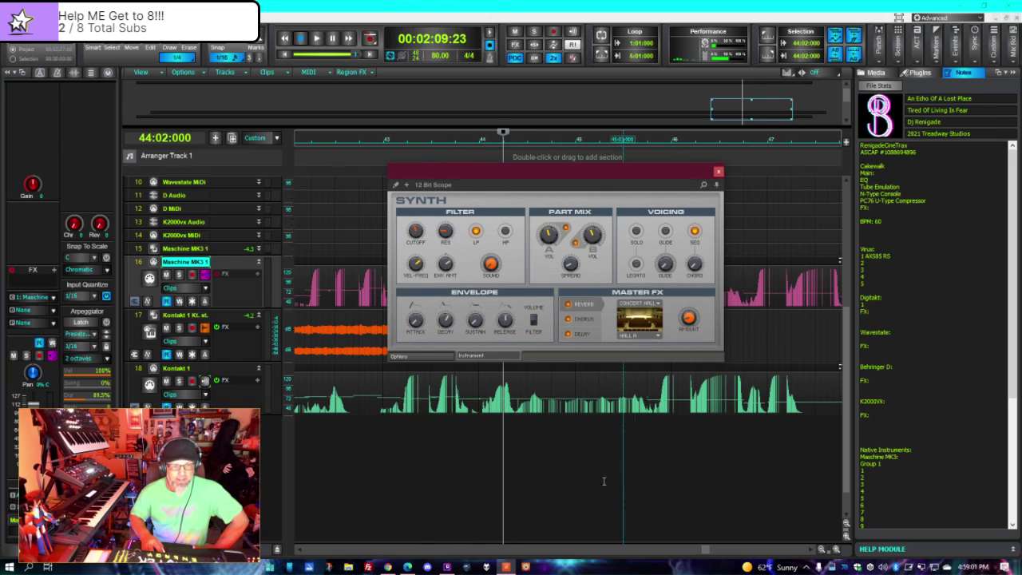
key(ctrl+s)
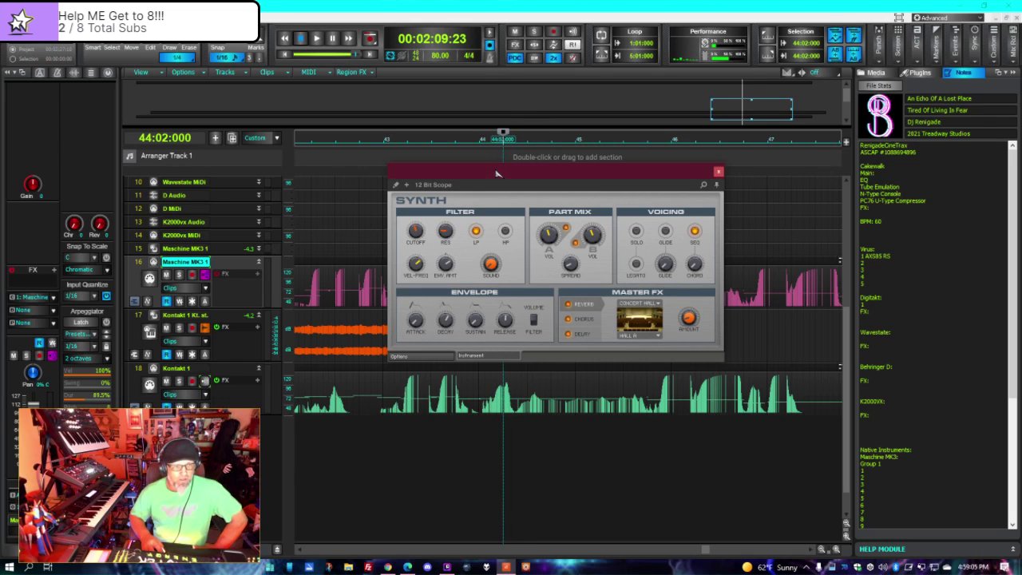
click(14, 27)
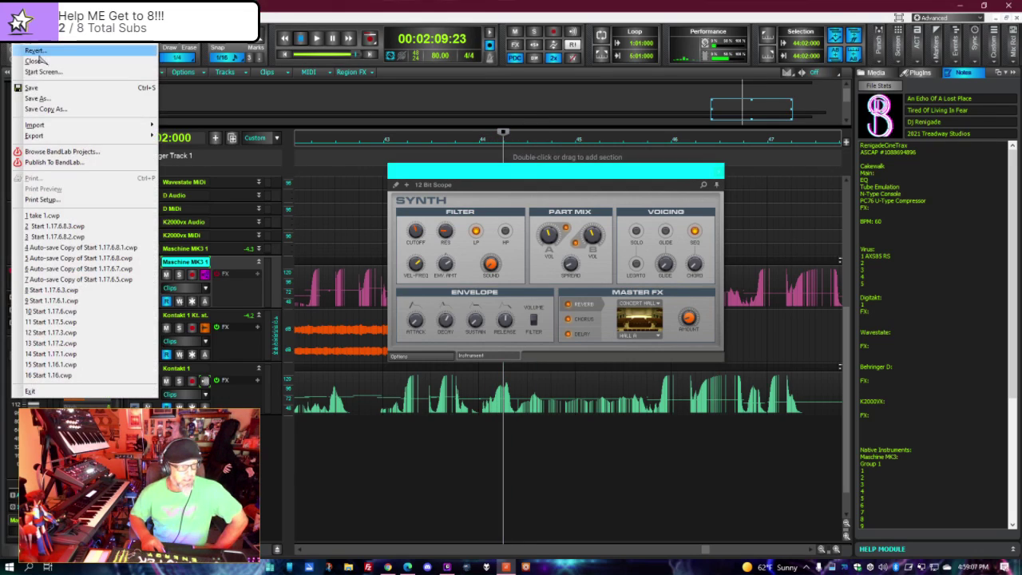
click(37, 98)
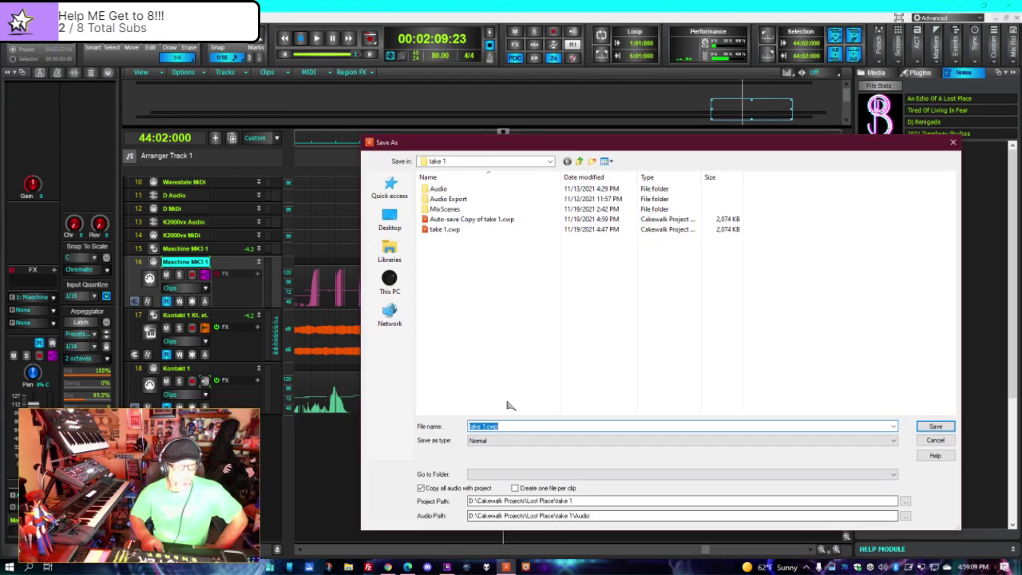
click(519, 427)
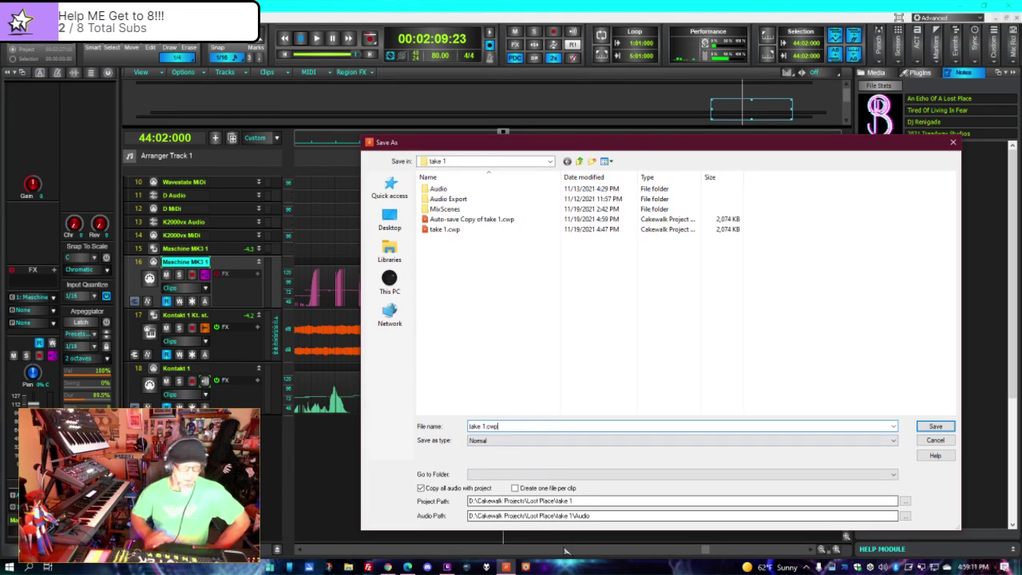
key(BackSpace)
key(BackSpace)
key(BackSpace)
key(BackSpace)
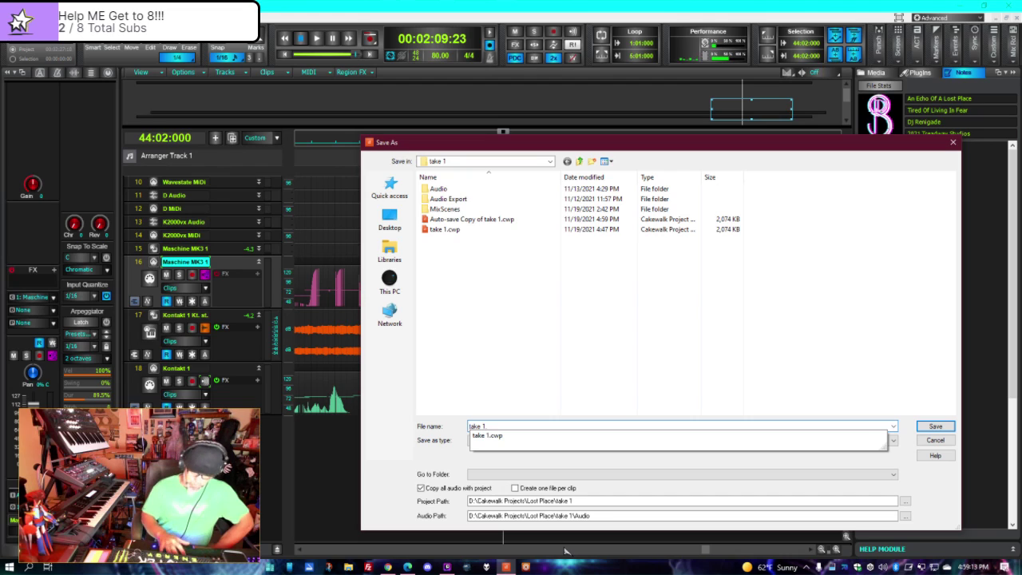
text(.1)
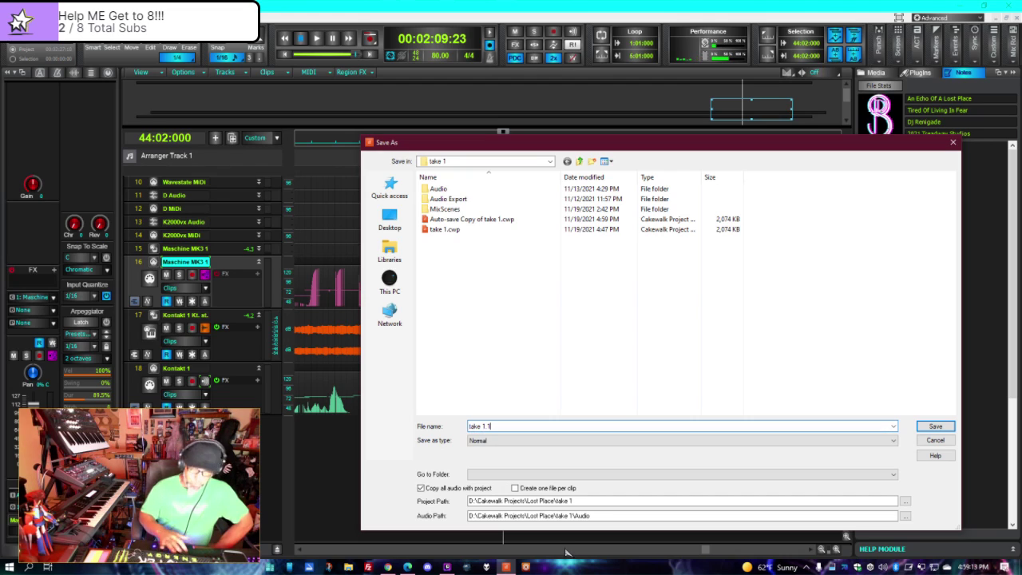
click(941, 427)
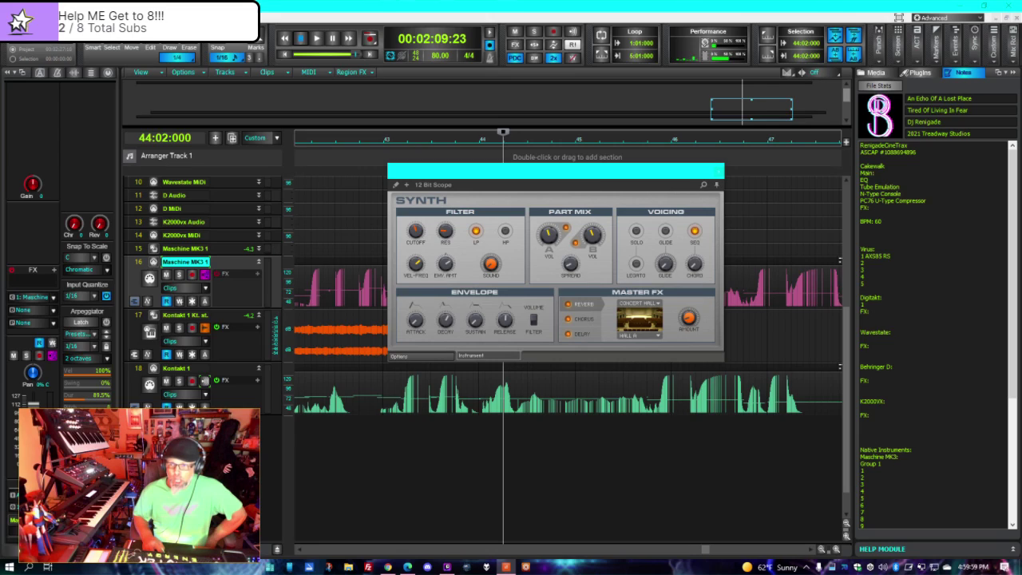
key(Escape)
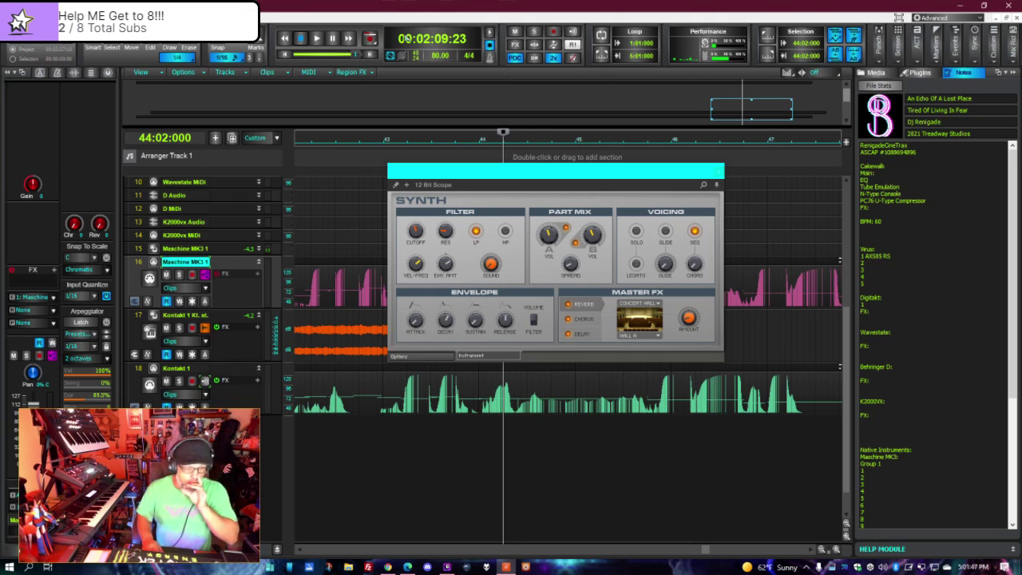
click(447, 567)
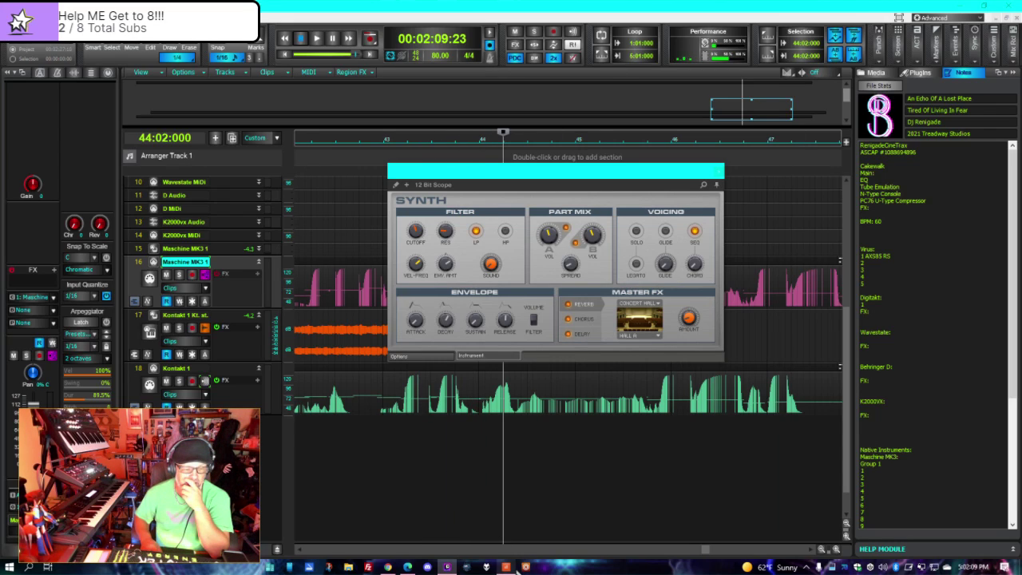
click(506, 566)
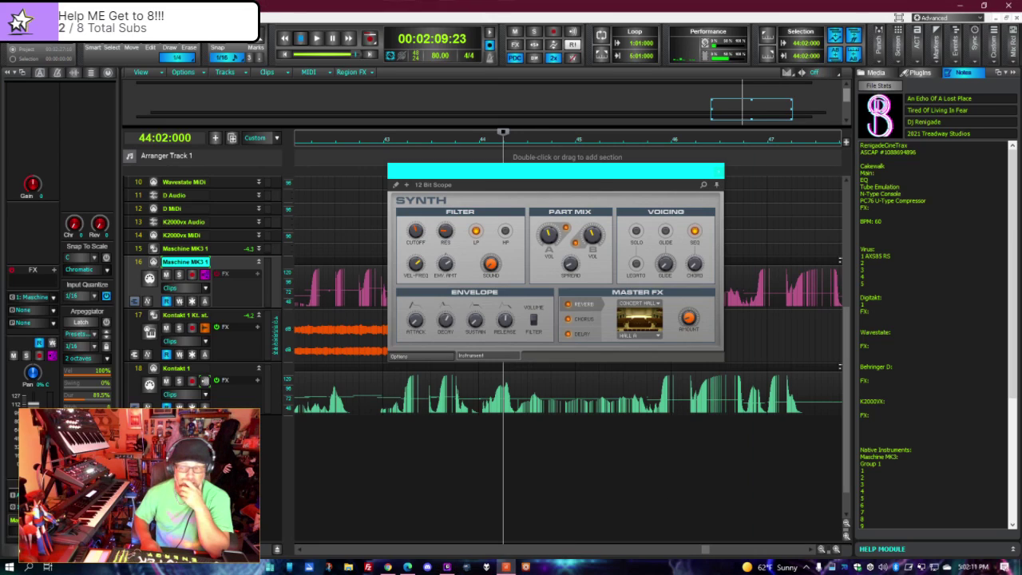
key(Escape)
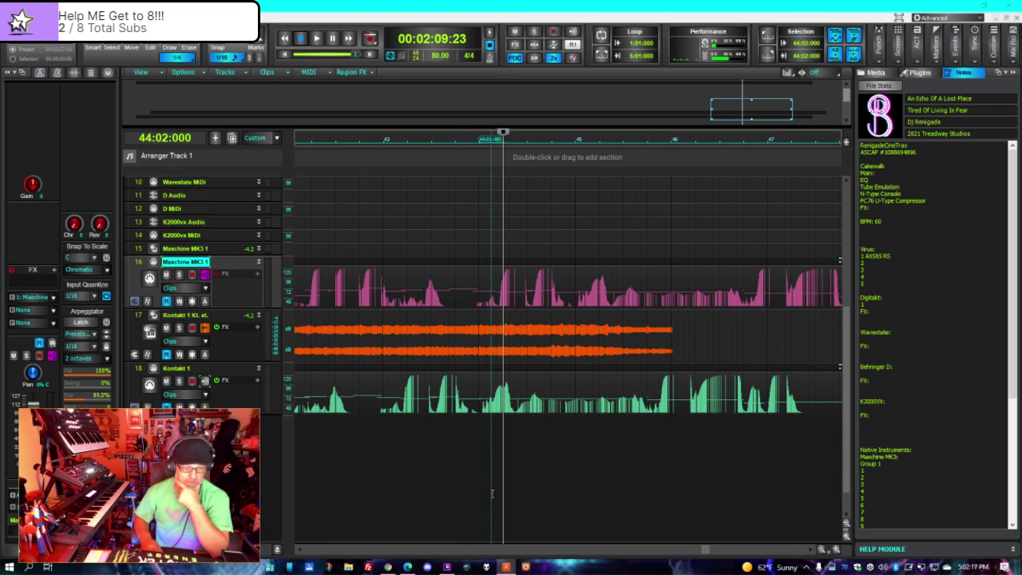
click(505, 566)
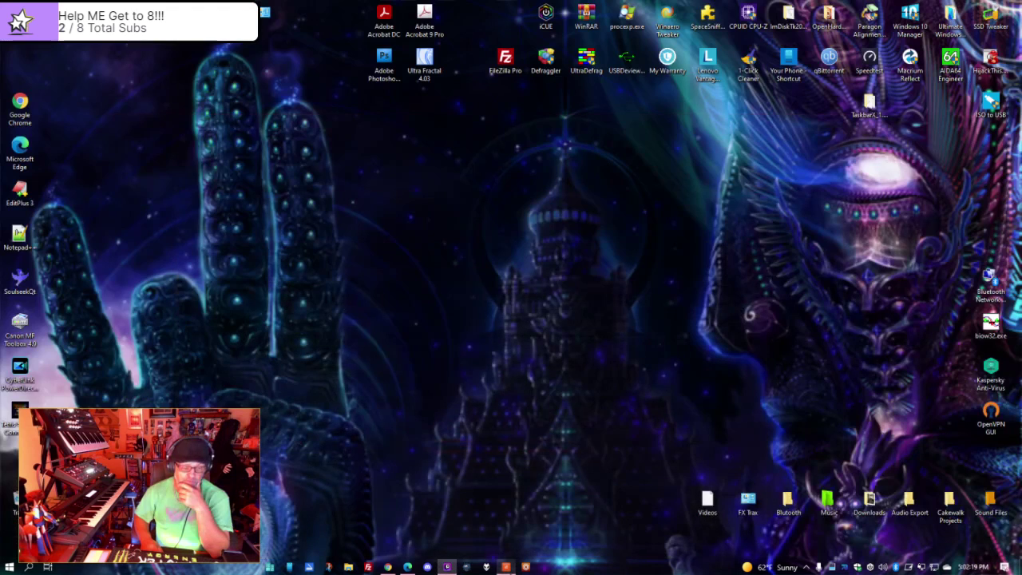
click(505, 566)
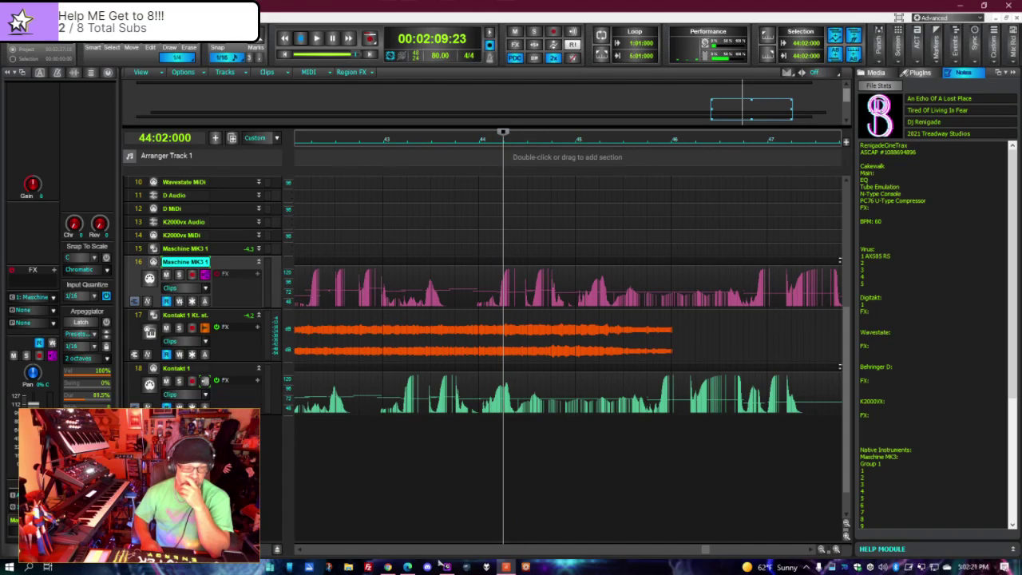
click(467, 566)
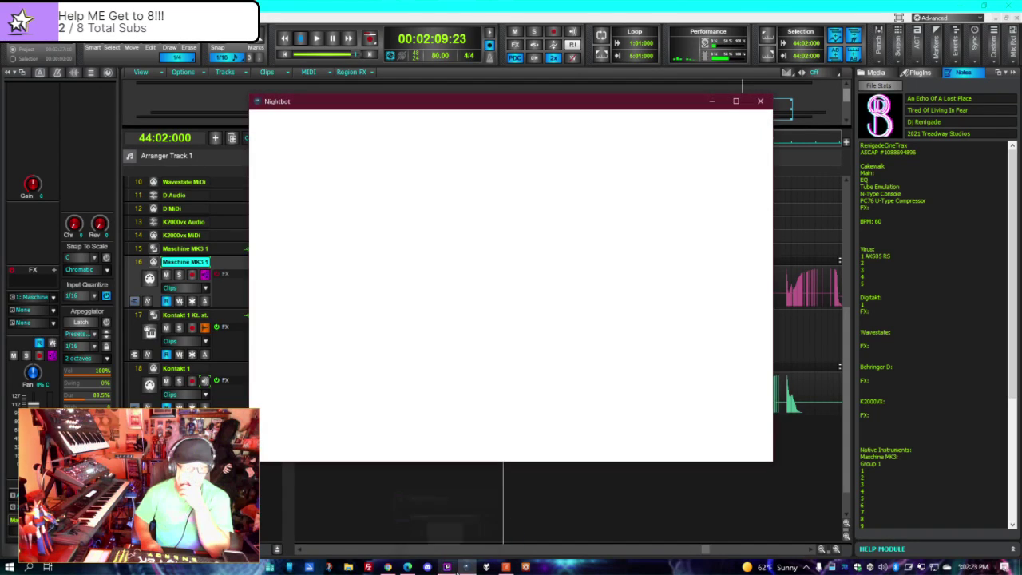
click(759, 101)
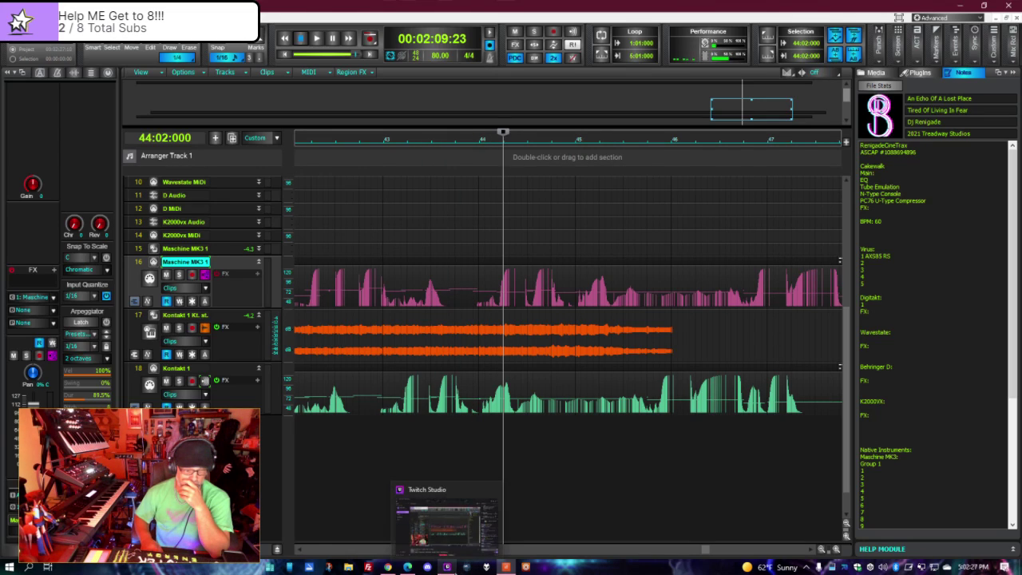
click(448, 567)
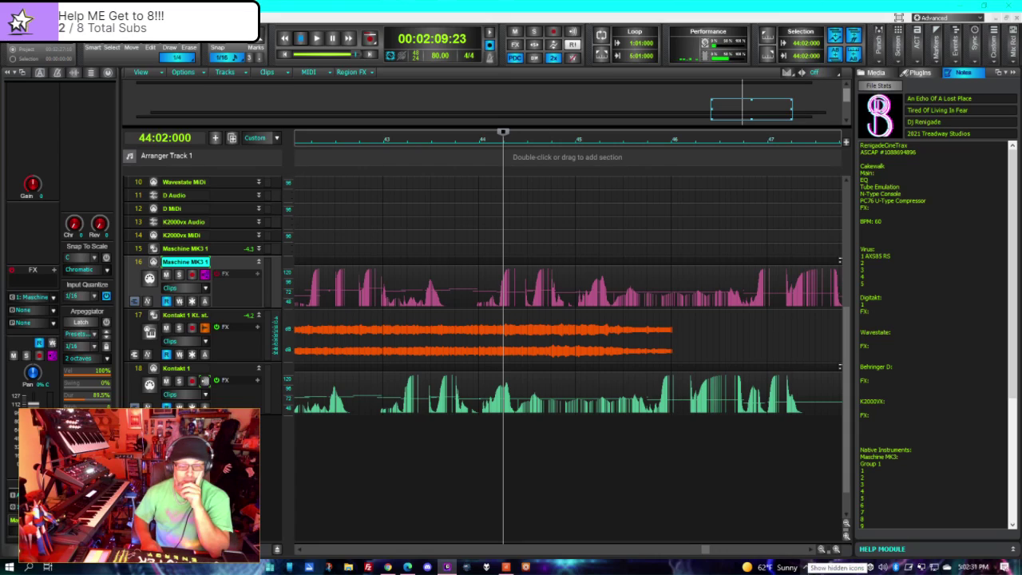
click(806, 567)
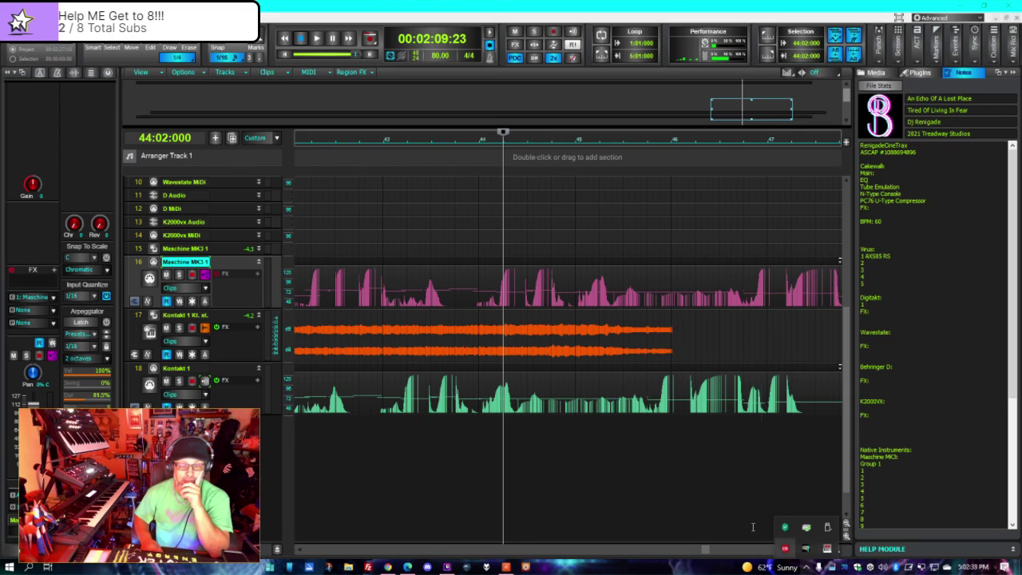
click(598, 572)
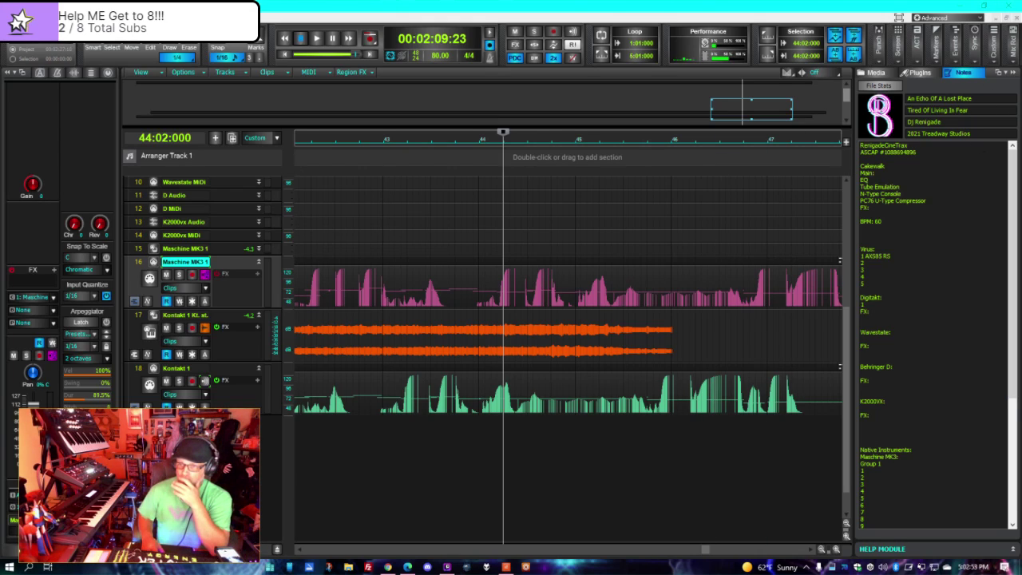
- Copy the song title An Echo Of A Lost Place from the project notes and switch to Twitch Studio
click(929, 99)
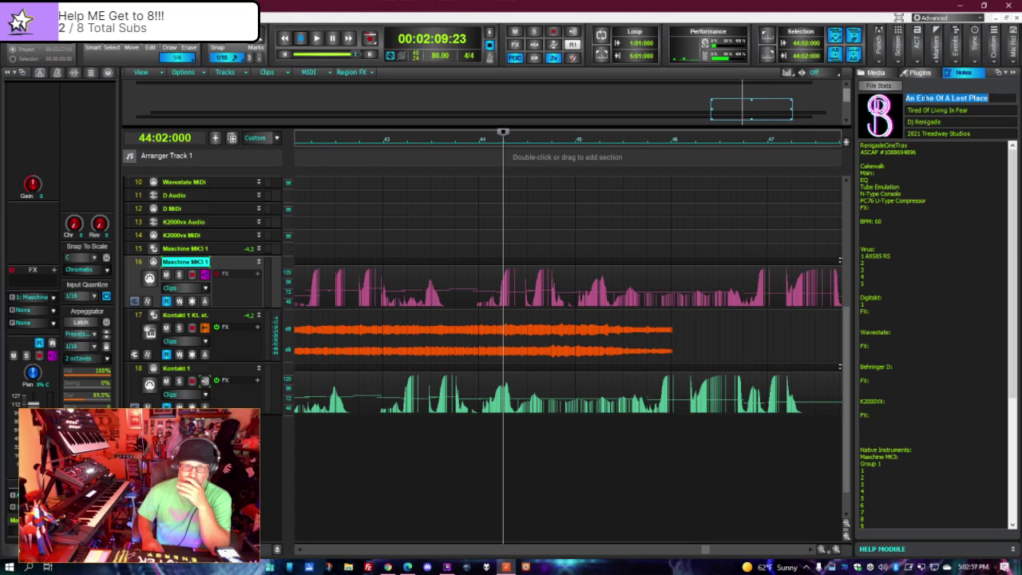
right_click(929, 98)
click(905, 132)
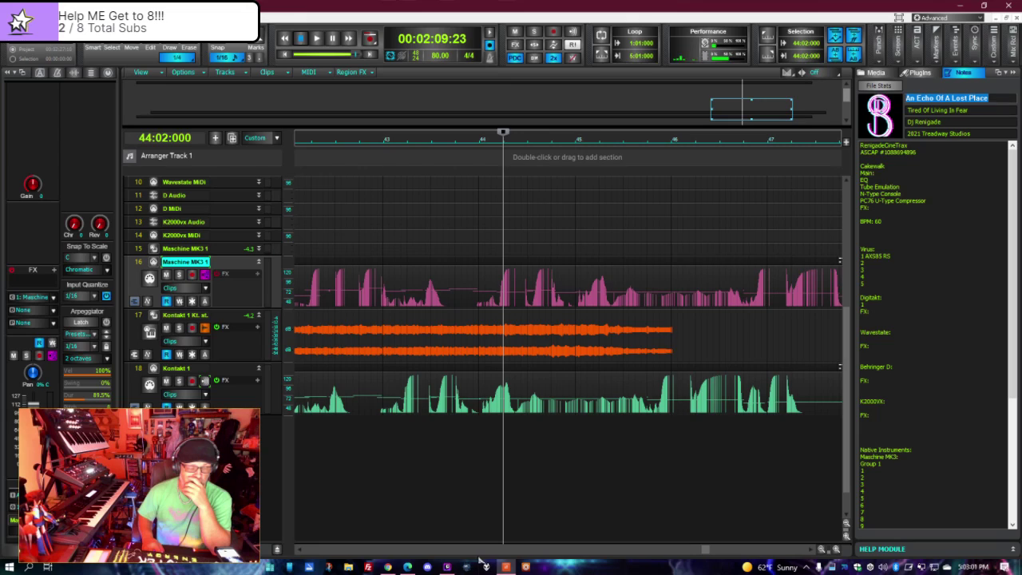
click(447, 567)
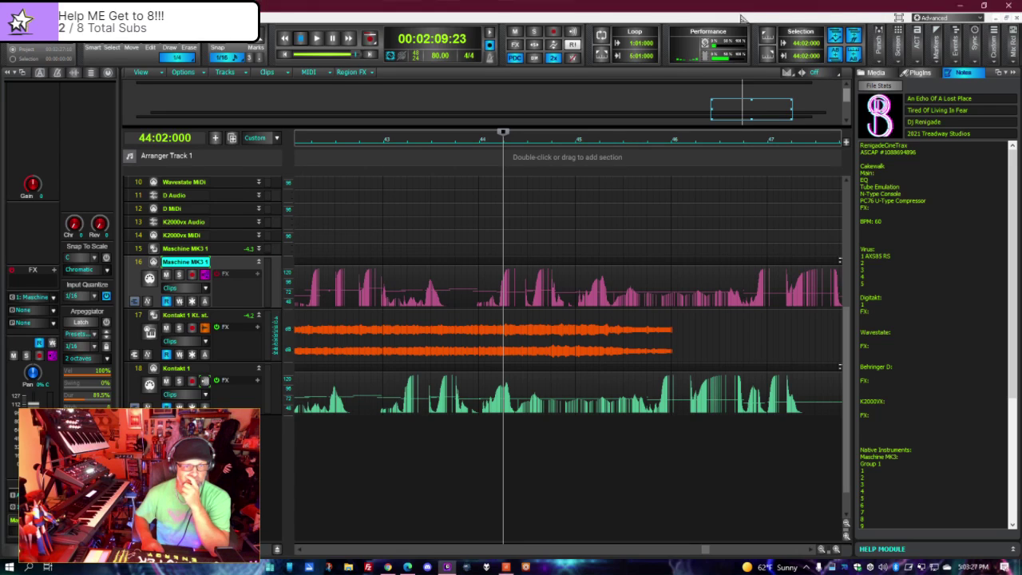
- Restore the main window down, shift the 12 Bit Scope window, and play the song from the beginning, closing the synth window during playback
key(super+Down)
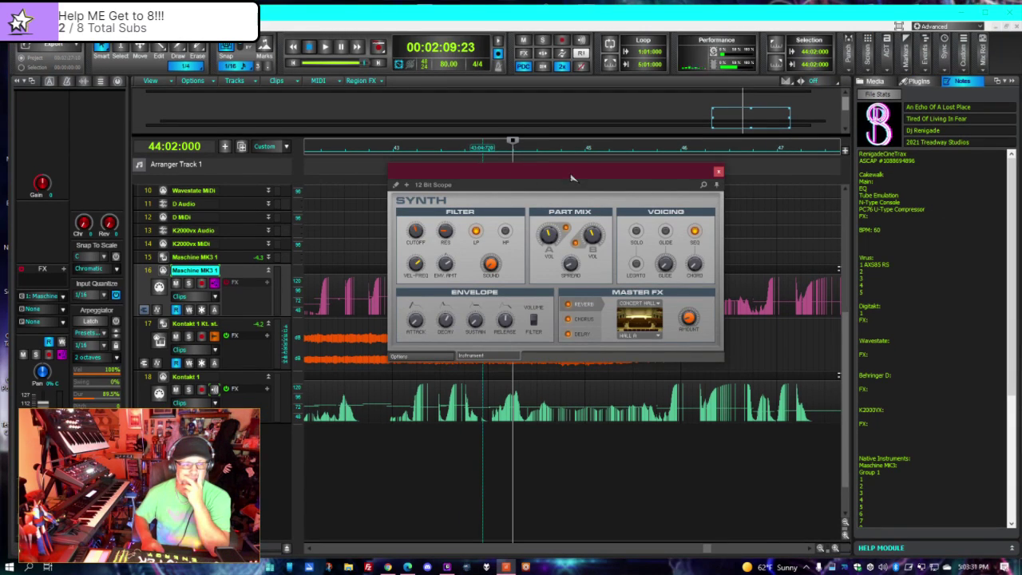
drag(572, 177, 623, 166)
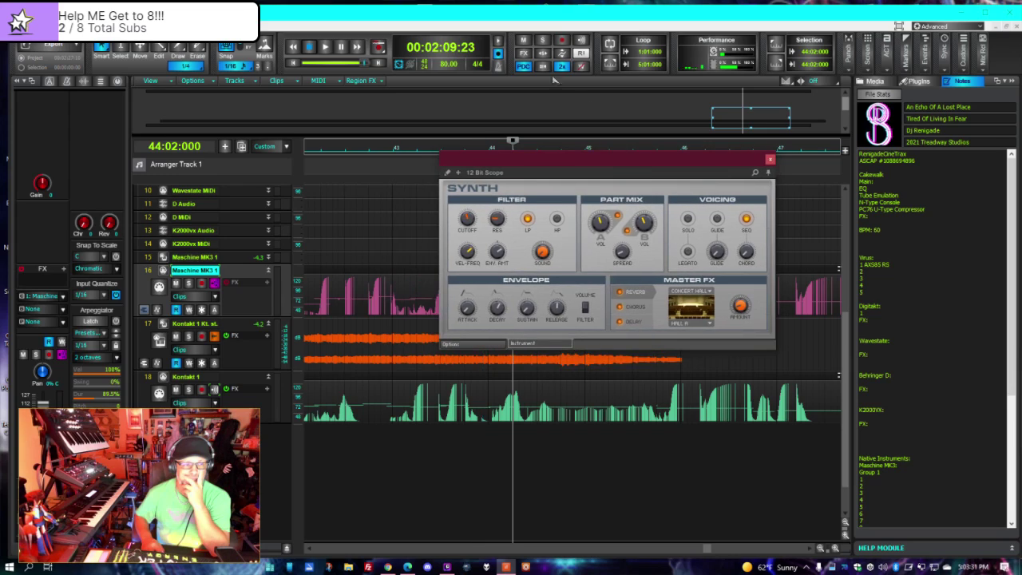
click(302, 70)
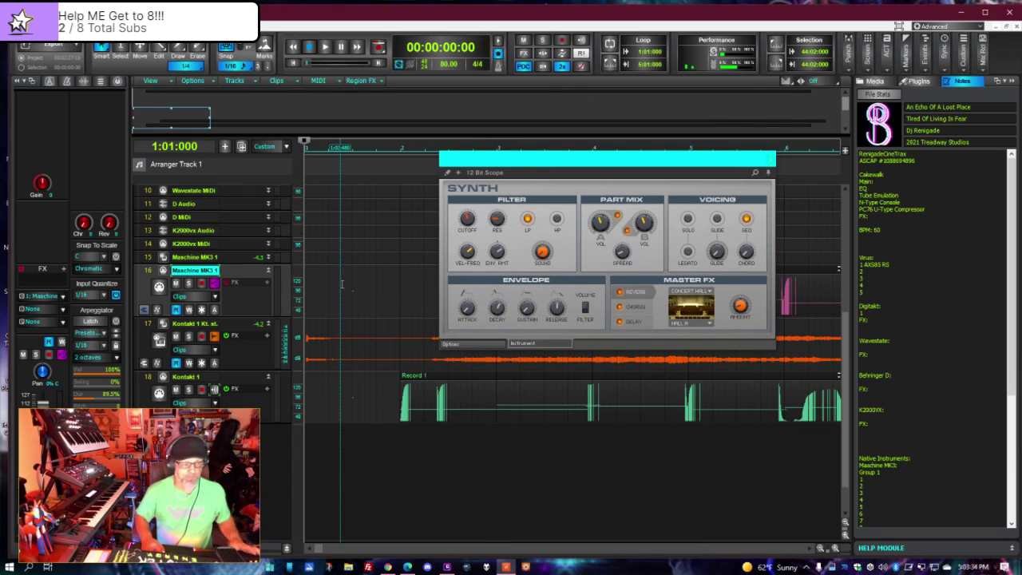
key(space)
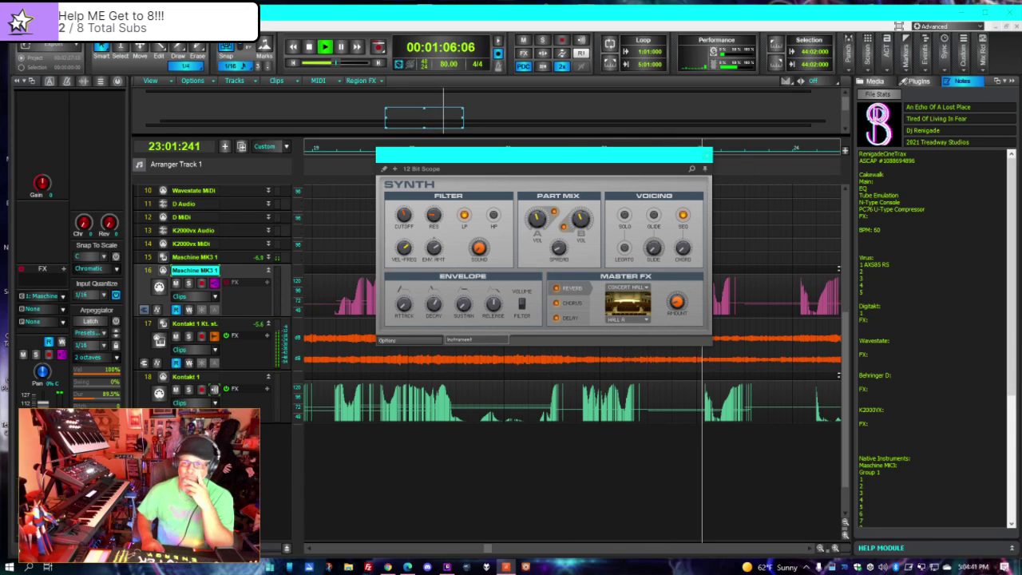
key(Escape)
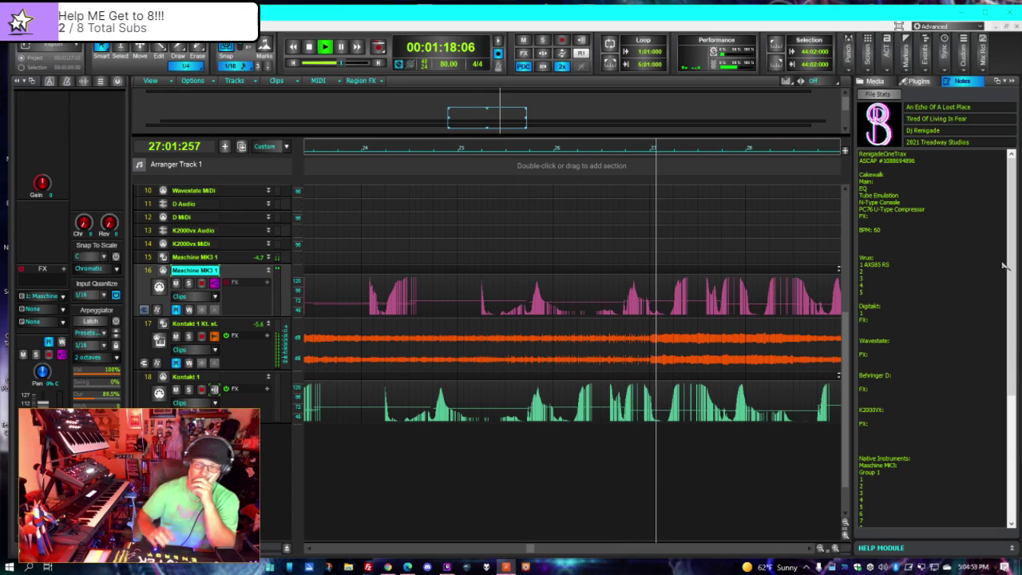
key(space)
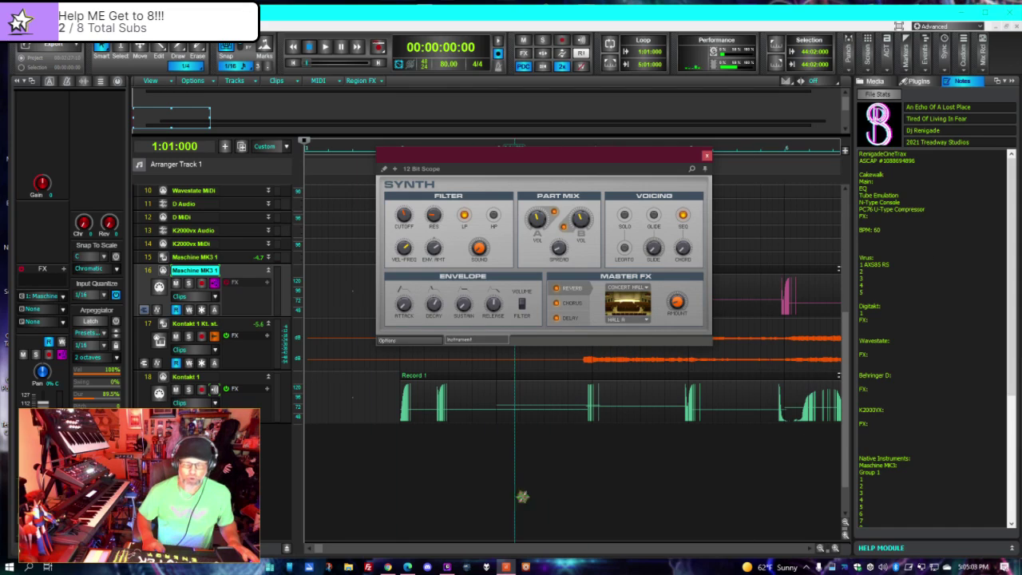
- Start and stop playback from the beginning of the song twice
key(space)
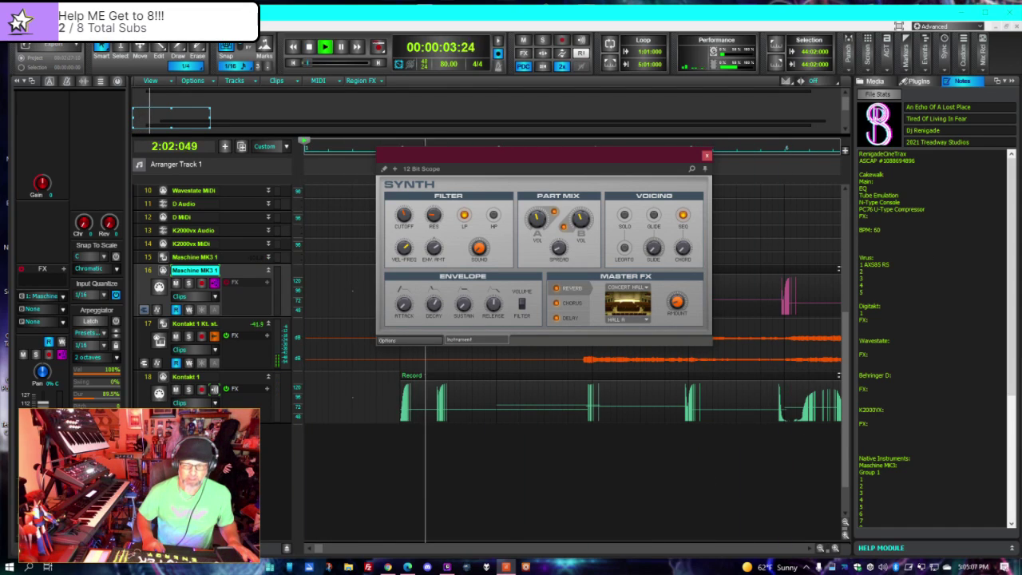
key(space)
key(space)
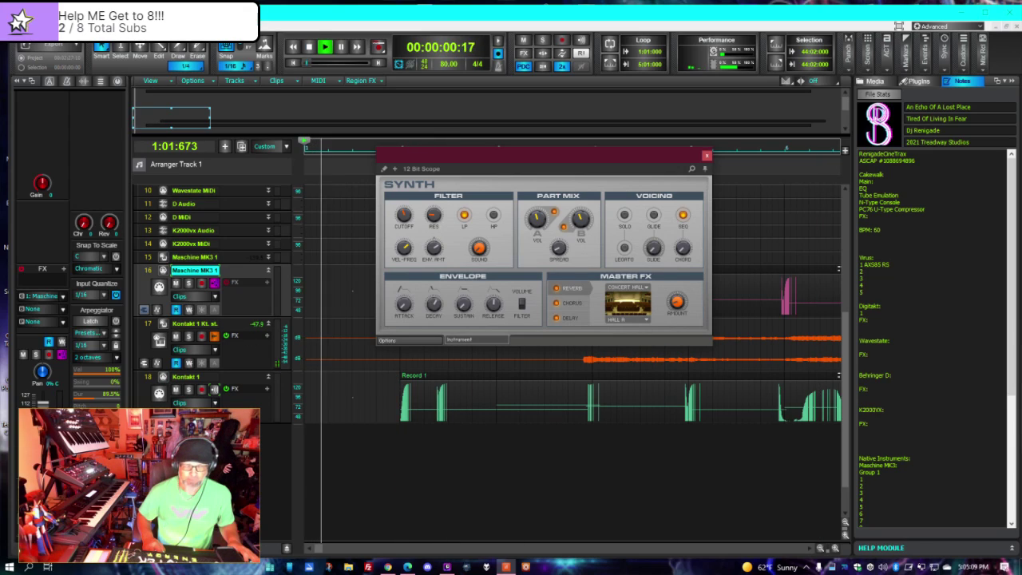
key(space)
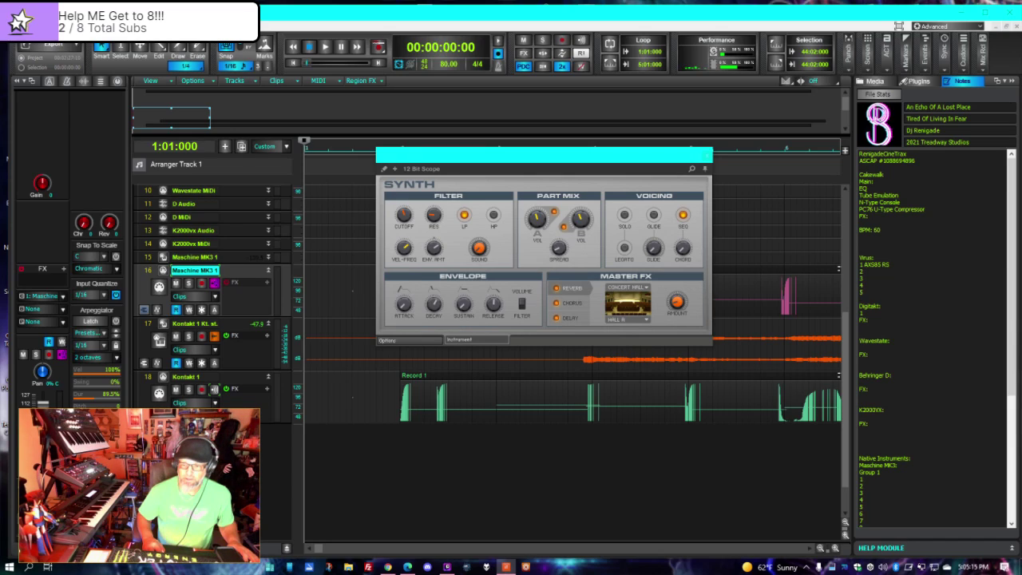
- Play the song, move the 12 Bit Scope window below the Maschine track, and turn on input echo for Maschine MK3 1 MIDI track 16
key(space)
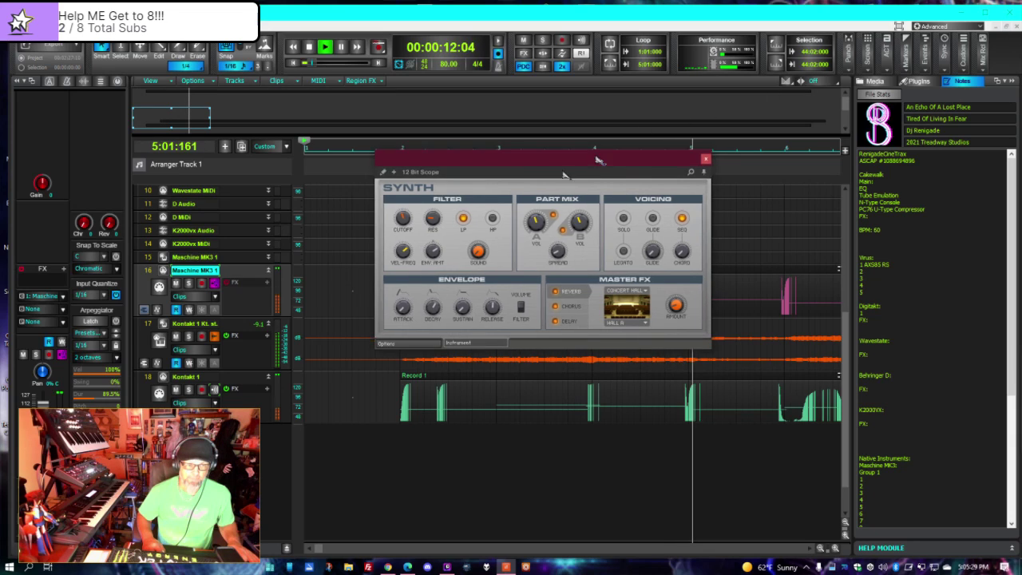
drag(602, 151, 231, 245)
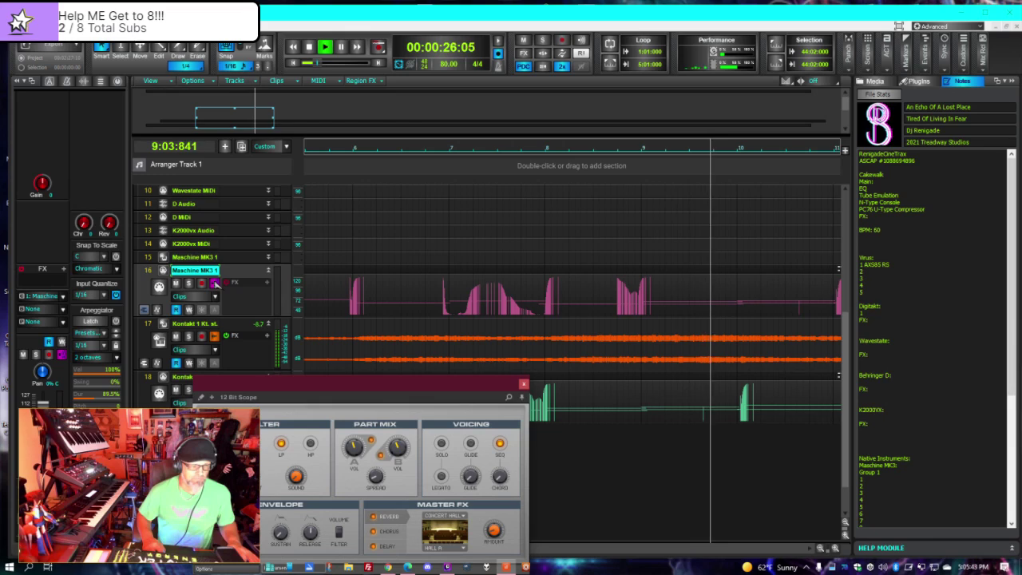
click(213, 284)
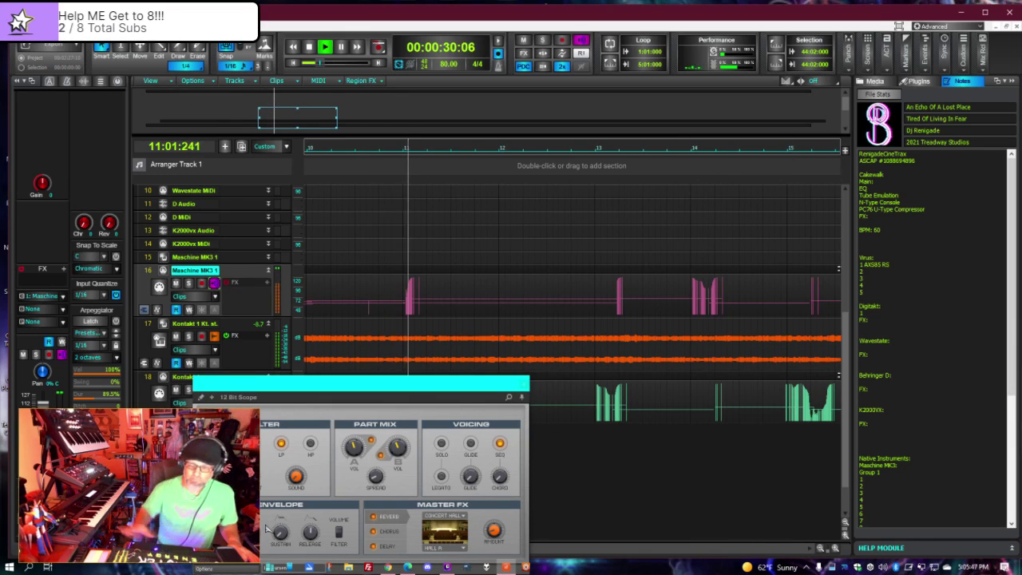
key(space)
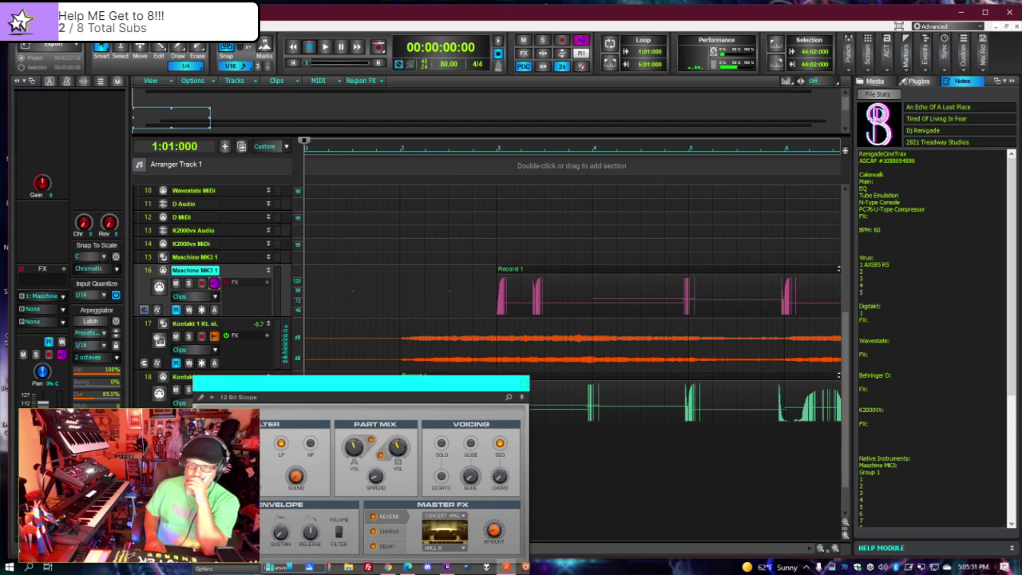
- Expand the Maschine MK3 1 audio track 15 and maximize the main window
key(Escape)
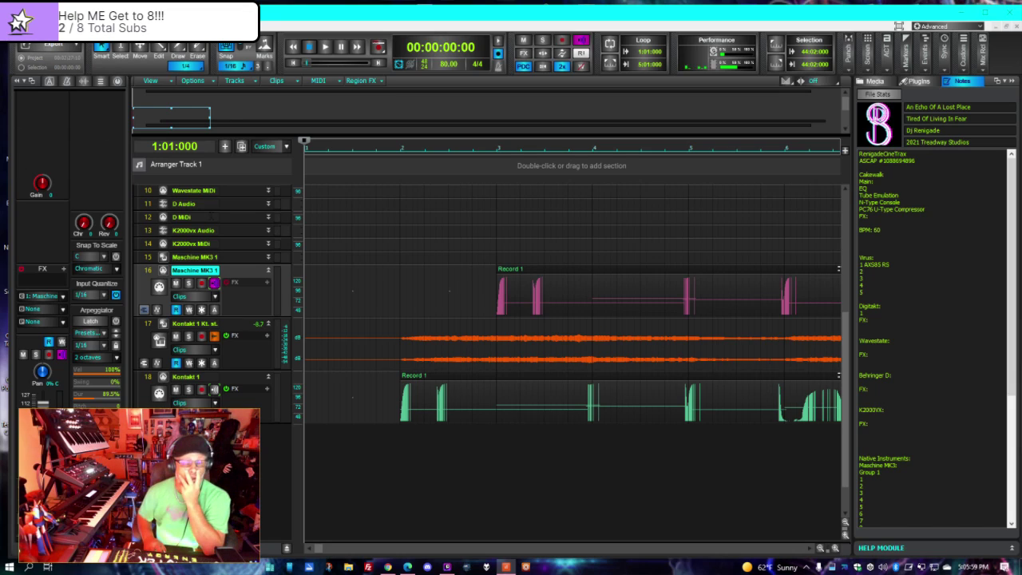
click(268, 259)
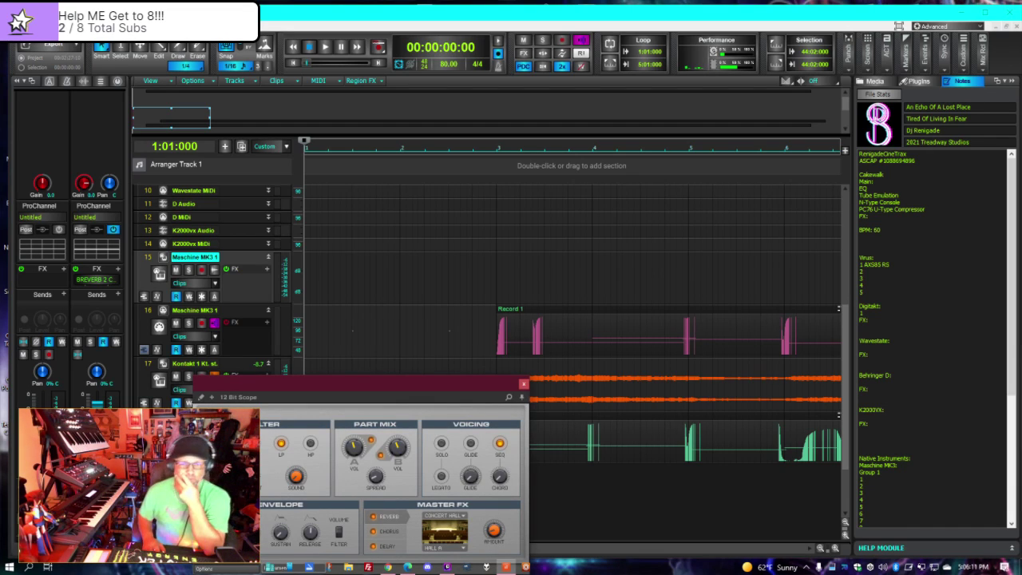
click(987, 14)
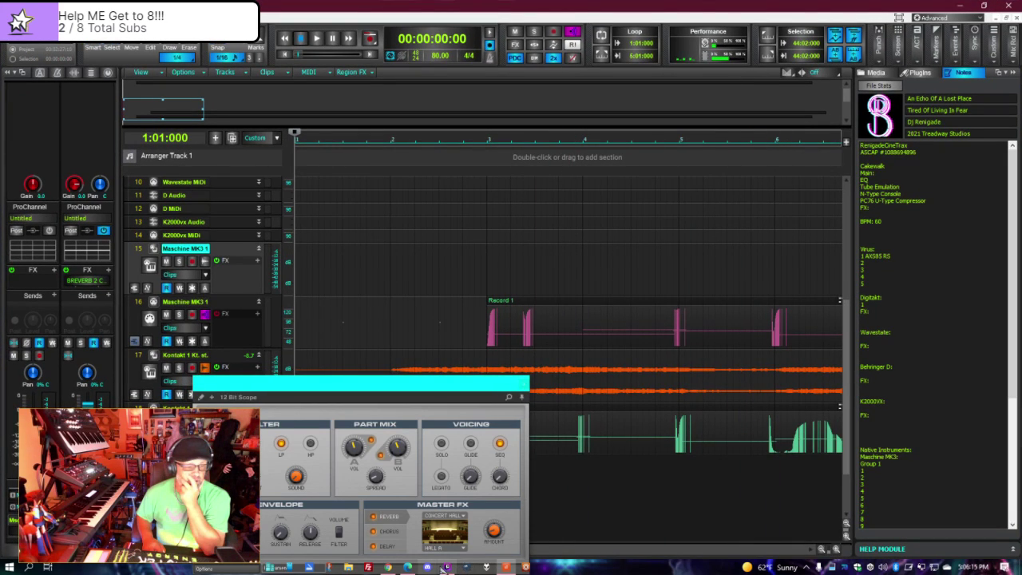
click(443, 568)
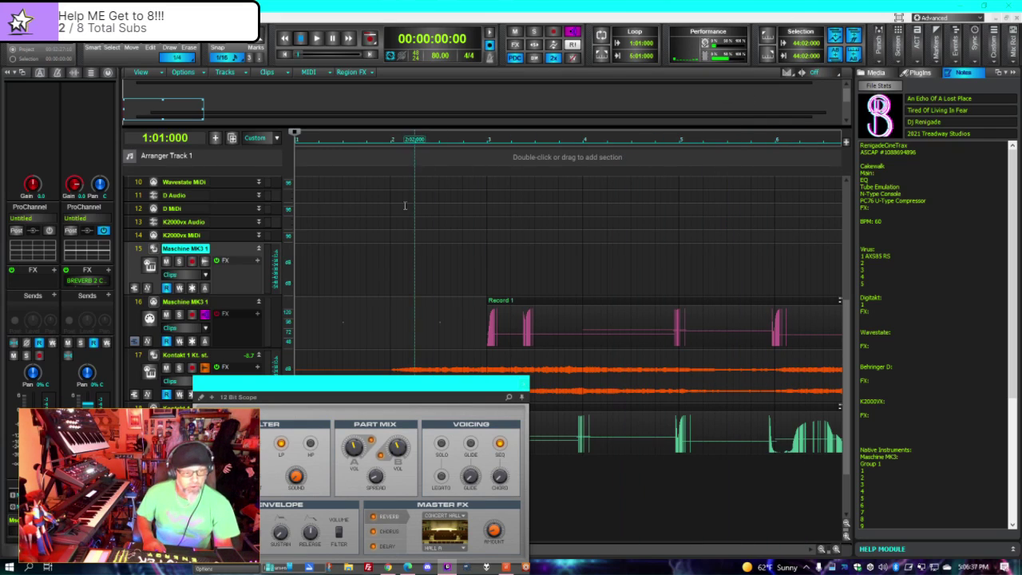
- Move the 12 Bit Scope synth window up over the upper tracks and close it
drag(362, 386, 625, 239)
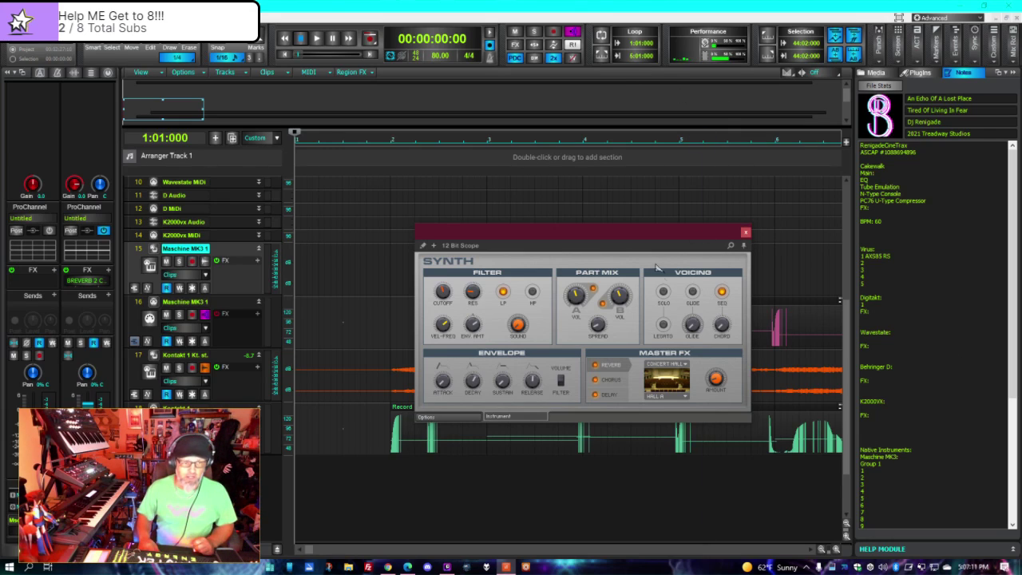
drag(655, 232, 659, 157)
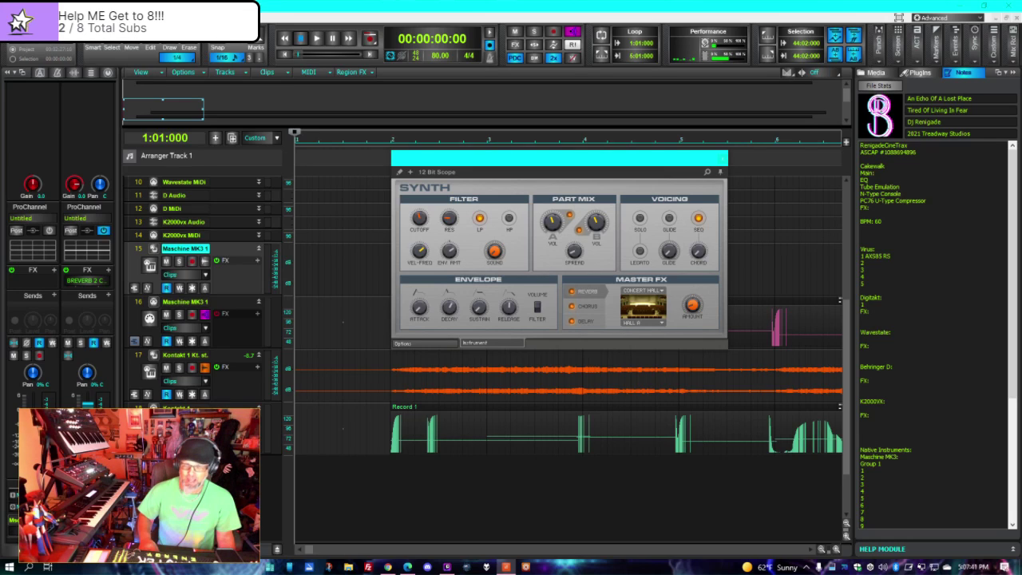
key(Escape)
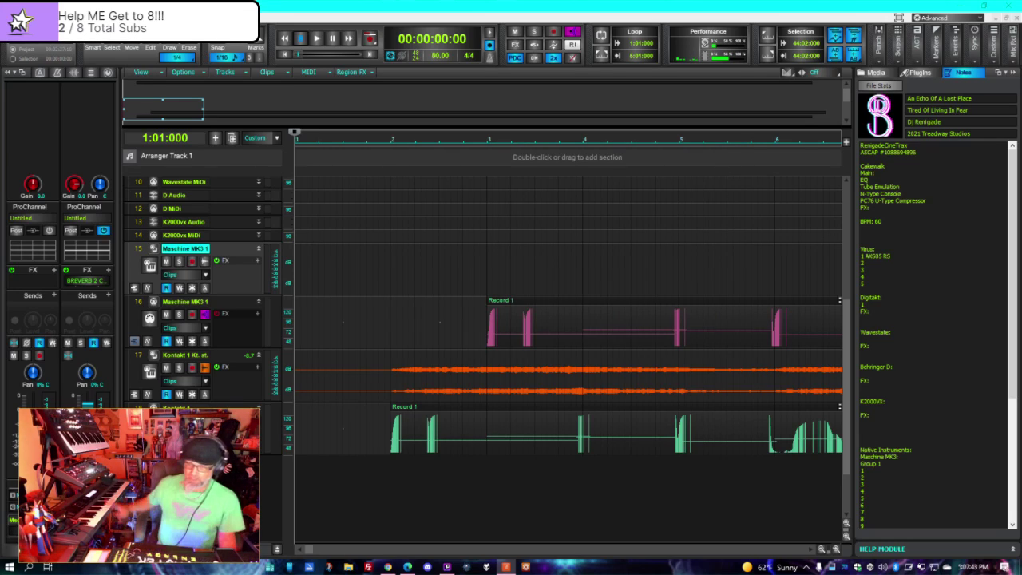